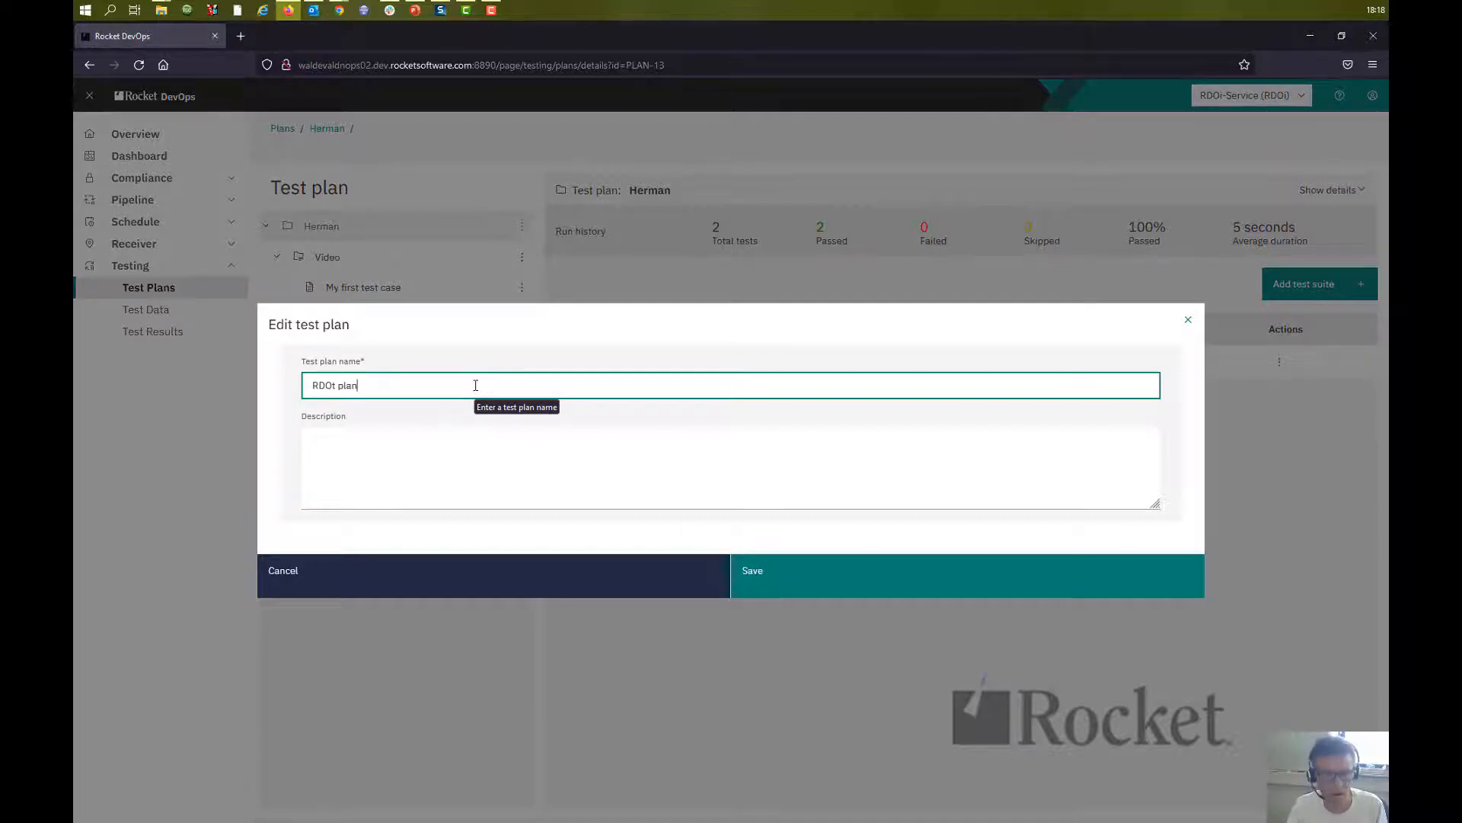
# Save the test plan under the name "RDOt plan" and open My first test case in its Video suite.
pyautogui.press('Return')
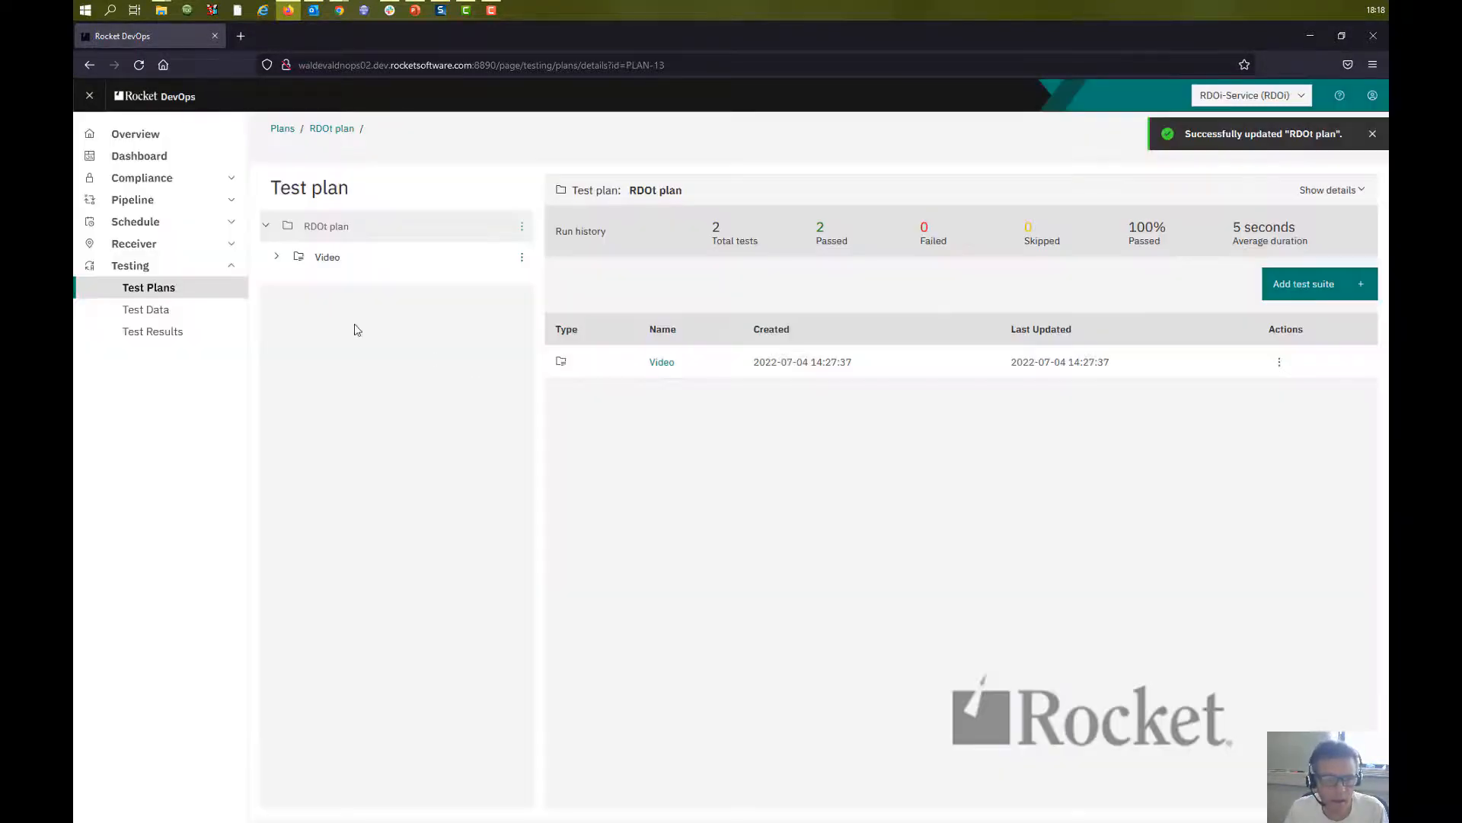
pyautogui.click(307, 260)
pyautogui.click(391, 295)
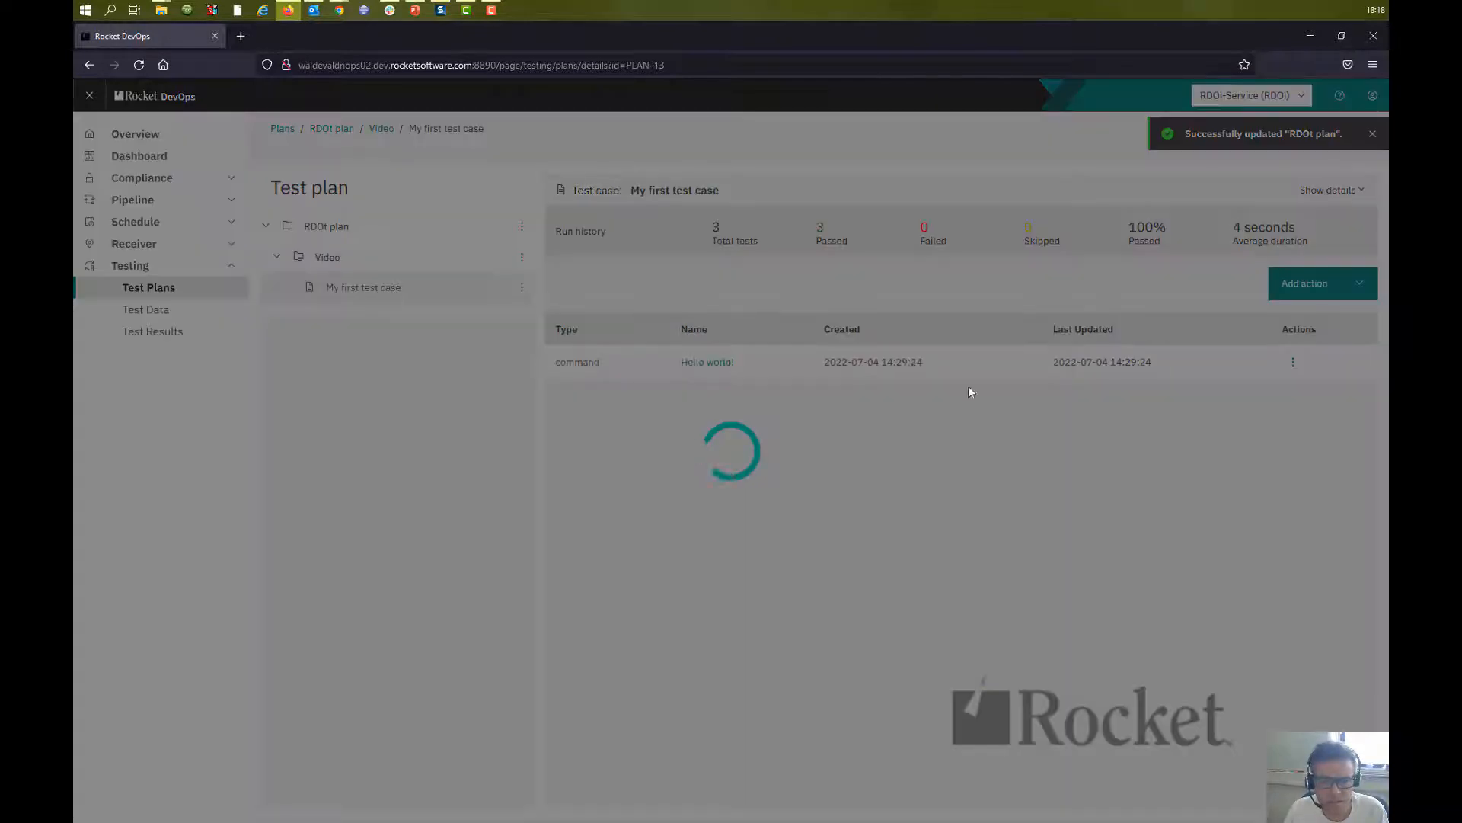
# Clone the Hello world! command action under the name "Hello planet!".
pyautogui.click(1293, 361)
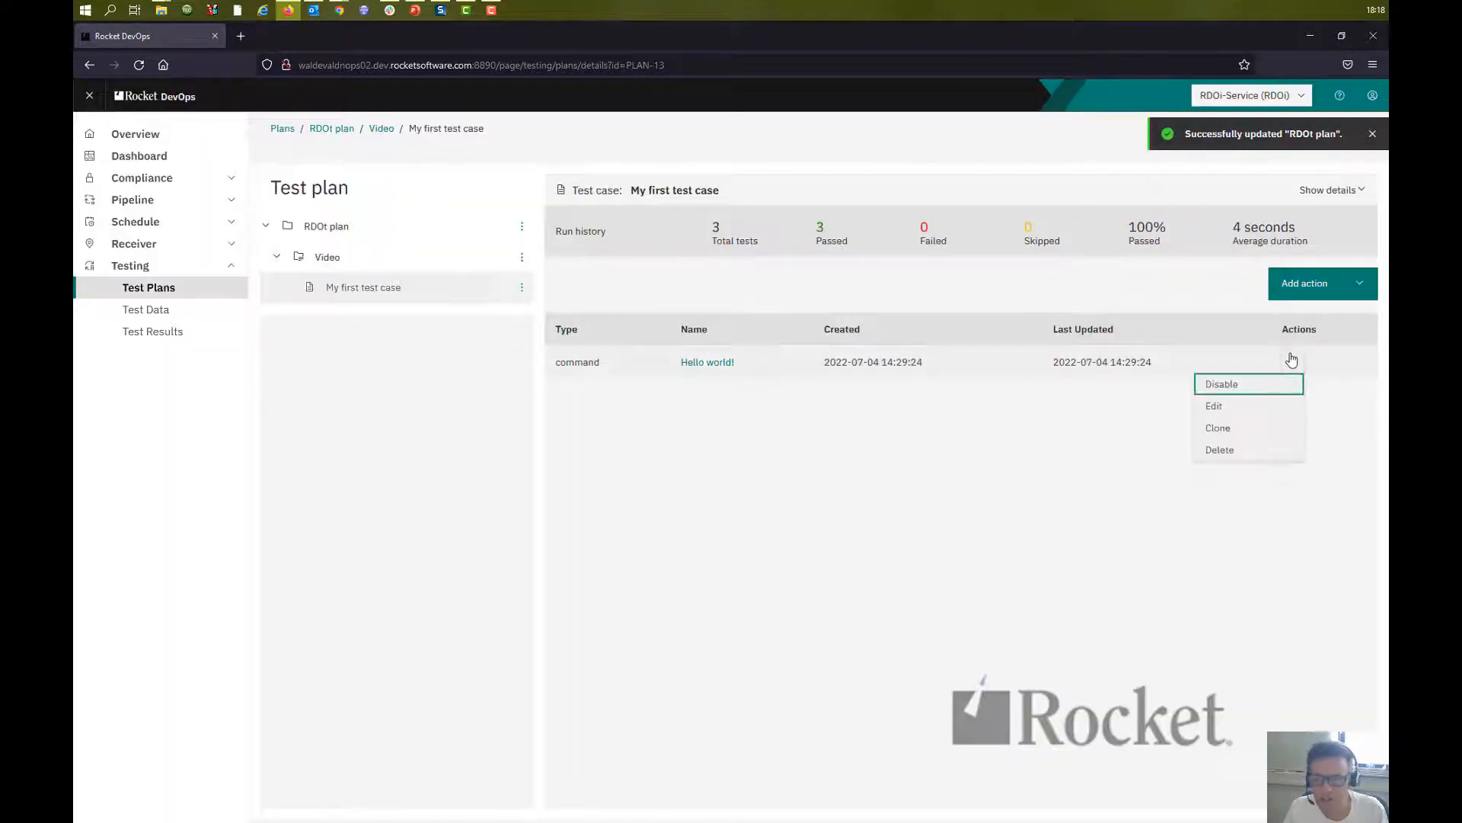
pyautogui.click(1217, 432)
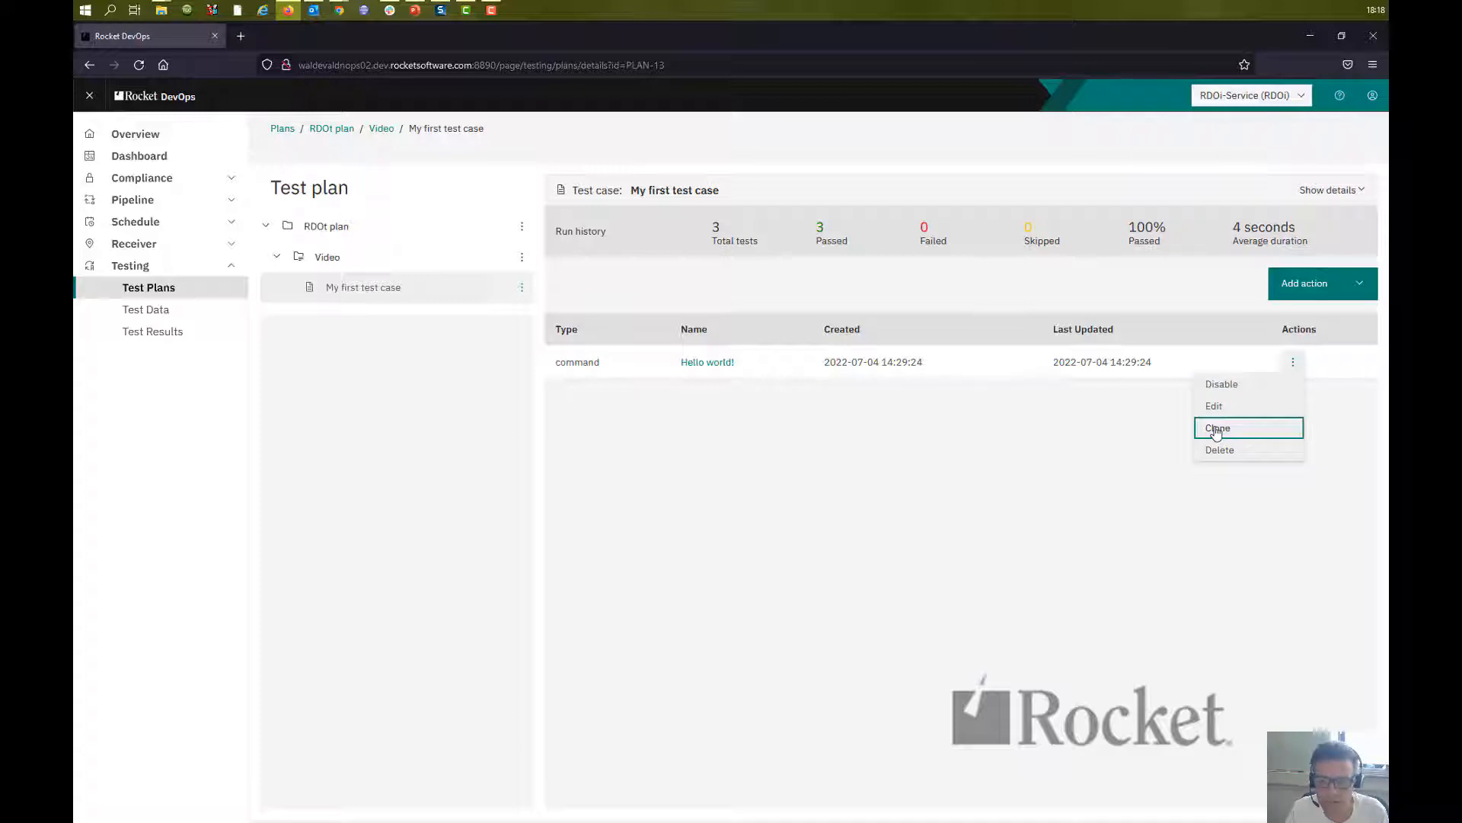
pyautogui.click(1216, 432)
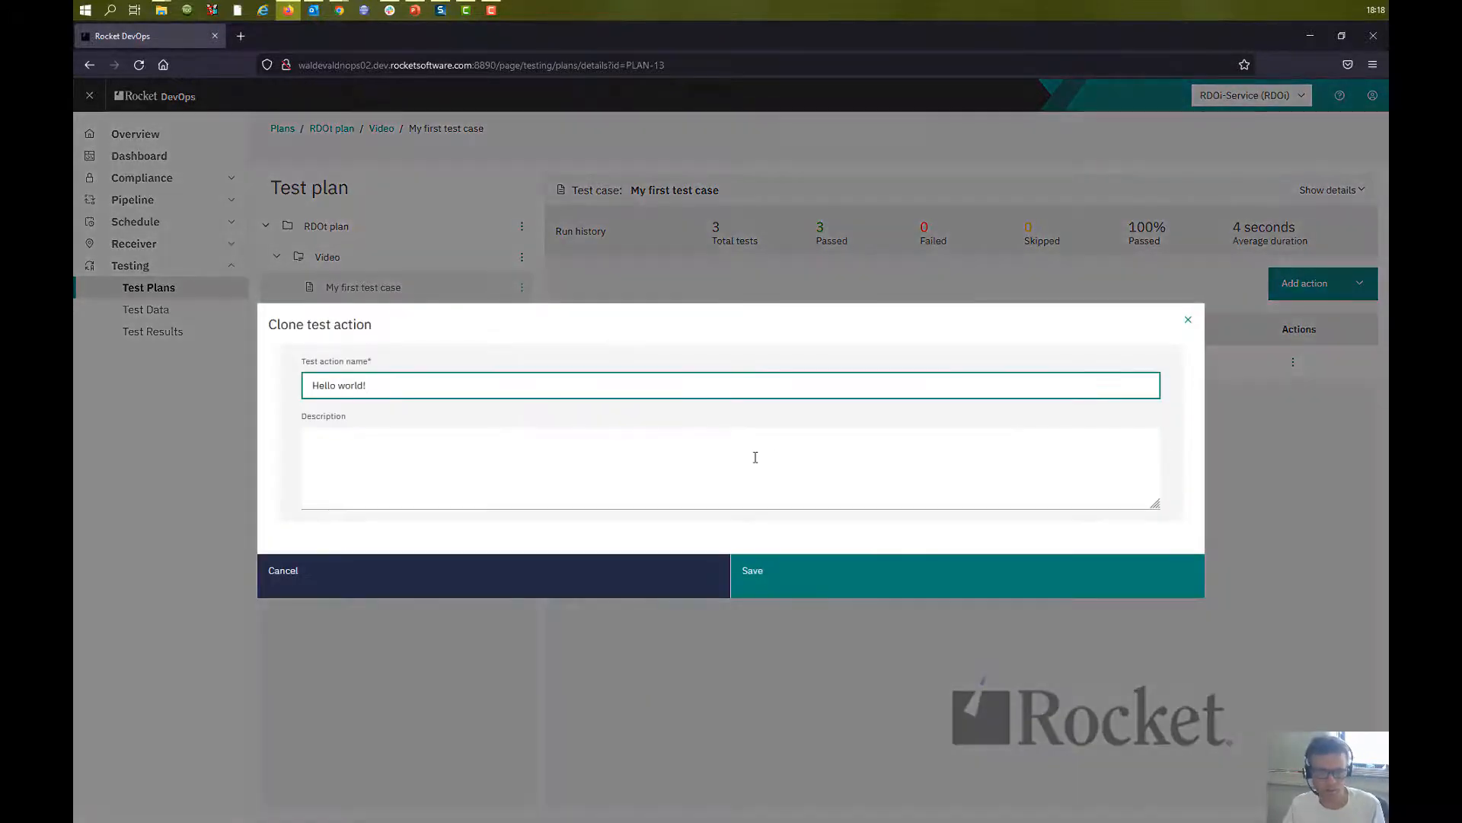
pyautogui.hotkey('shift', 'Left')
pyautogui.hotkey('shift', 'Left')
pyautogui.hotkey('shift', 'Left')
pyautogui.hotkey('shift', 'Left')
pyautogui.hotkey('shift', 'Left')
pyautogui.hotkey('shift', 'Left')
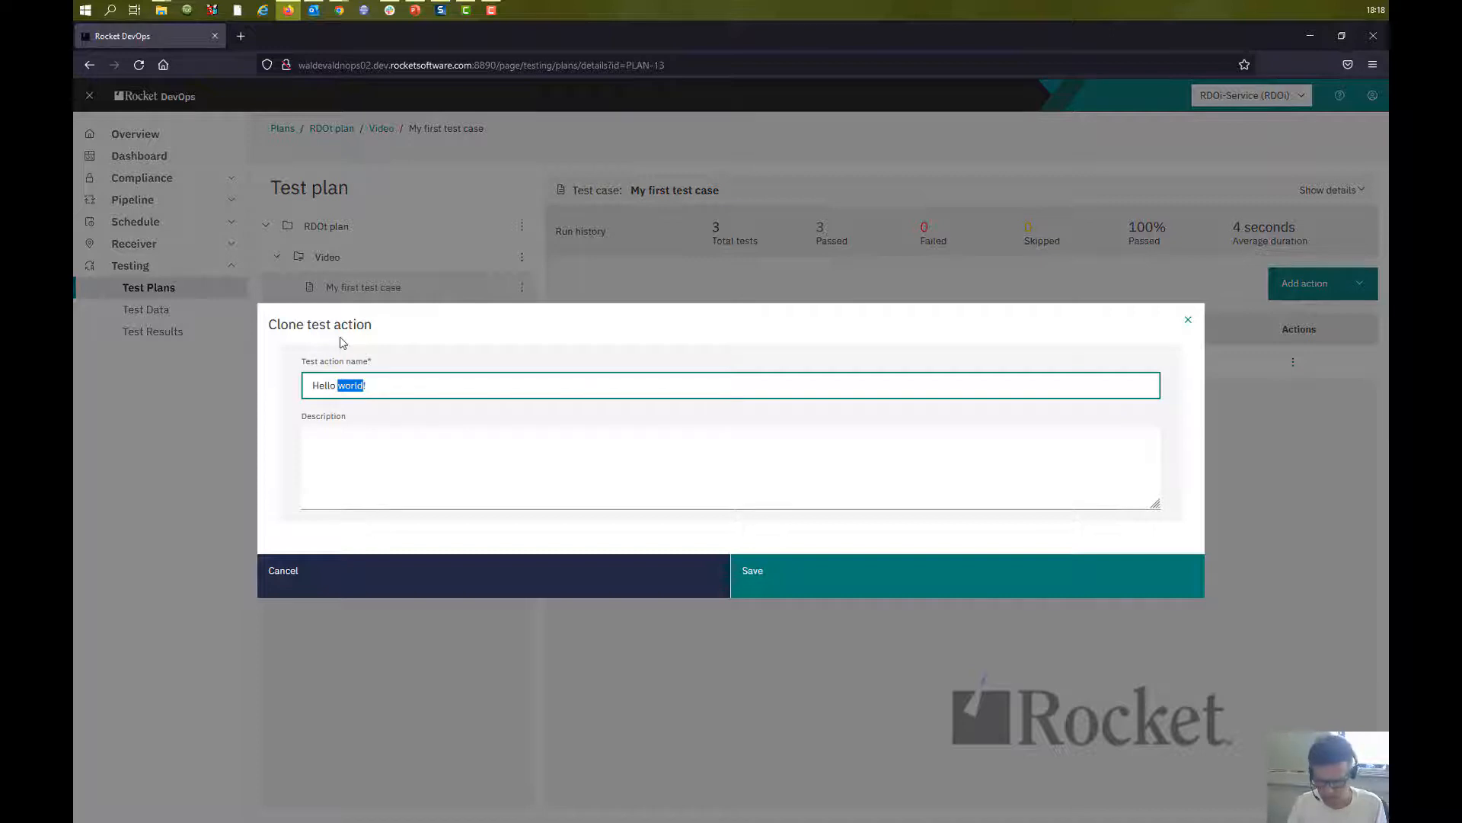
pyautogui.write('planet')
pyautogui.press('Return')
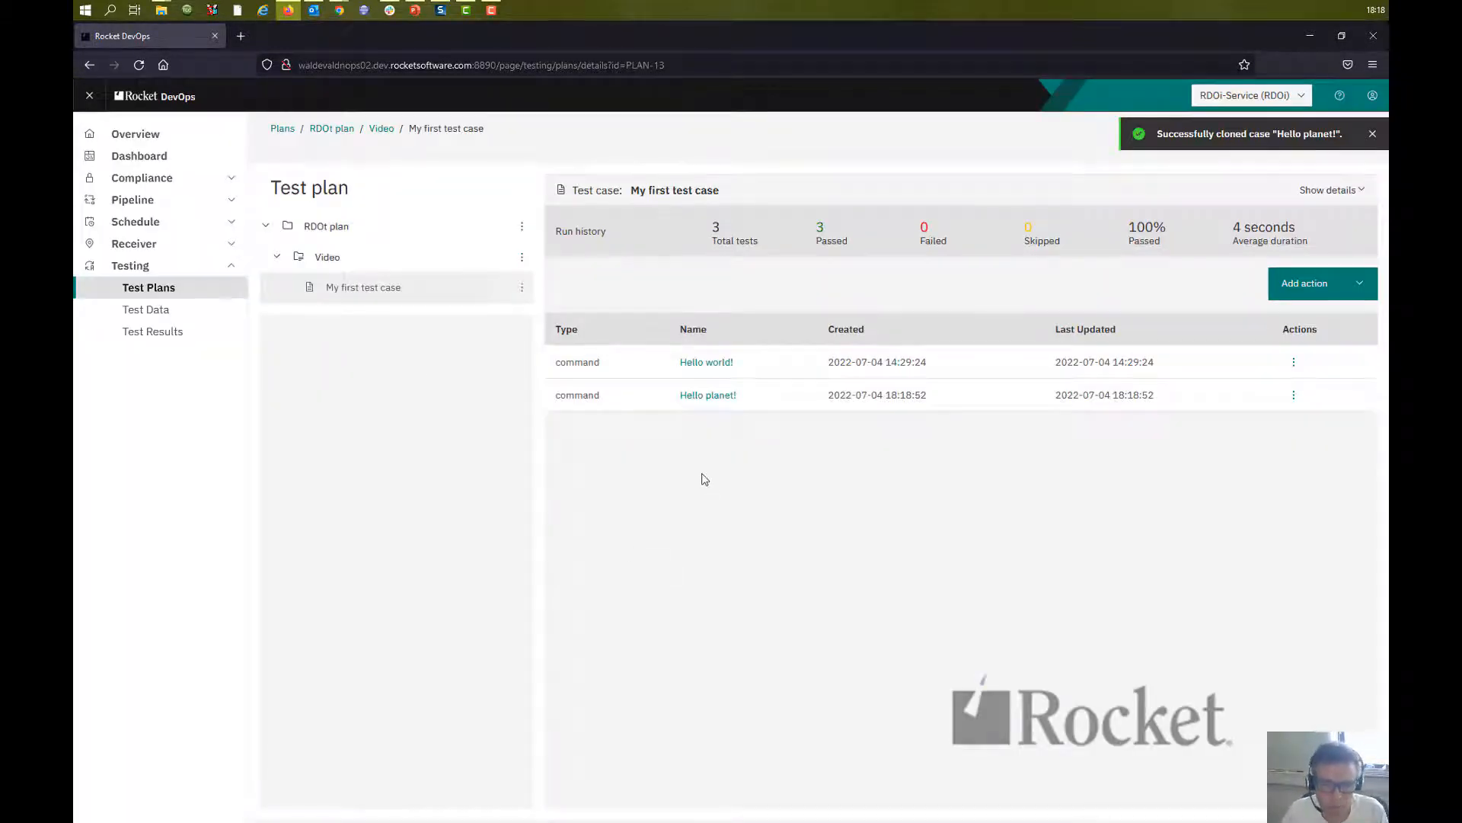
# Add a parameter named planet with the value Mars to the Hello planet! action.
pyautogui.click(714, 394)
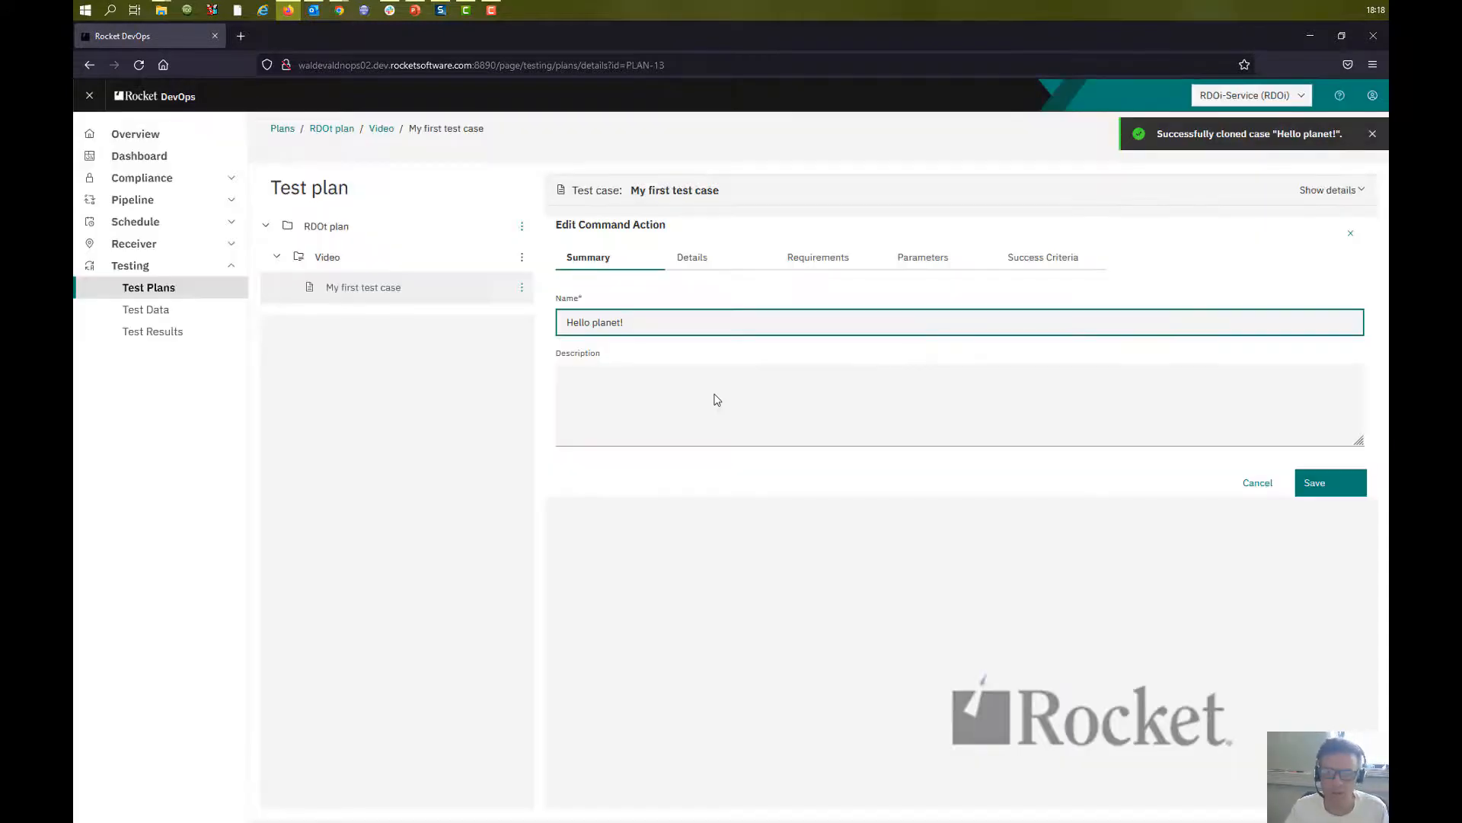
pyautogui.click(928, 263)
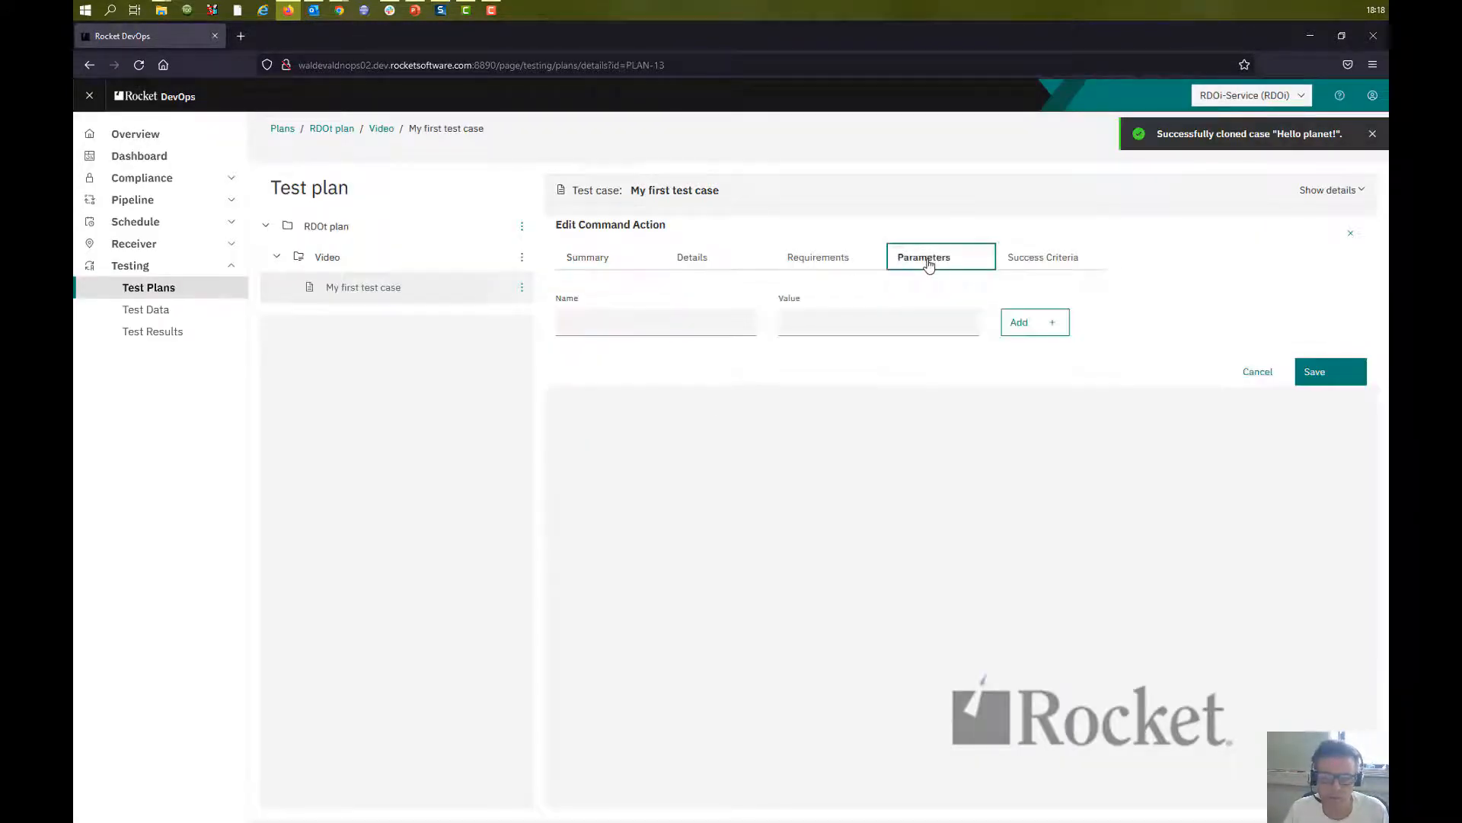
pyautogui.click(655, 323)
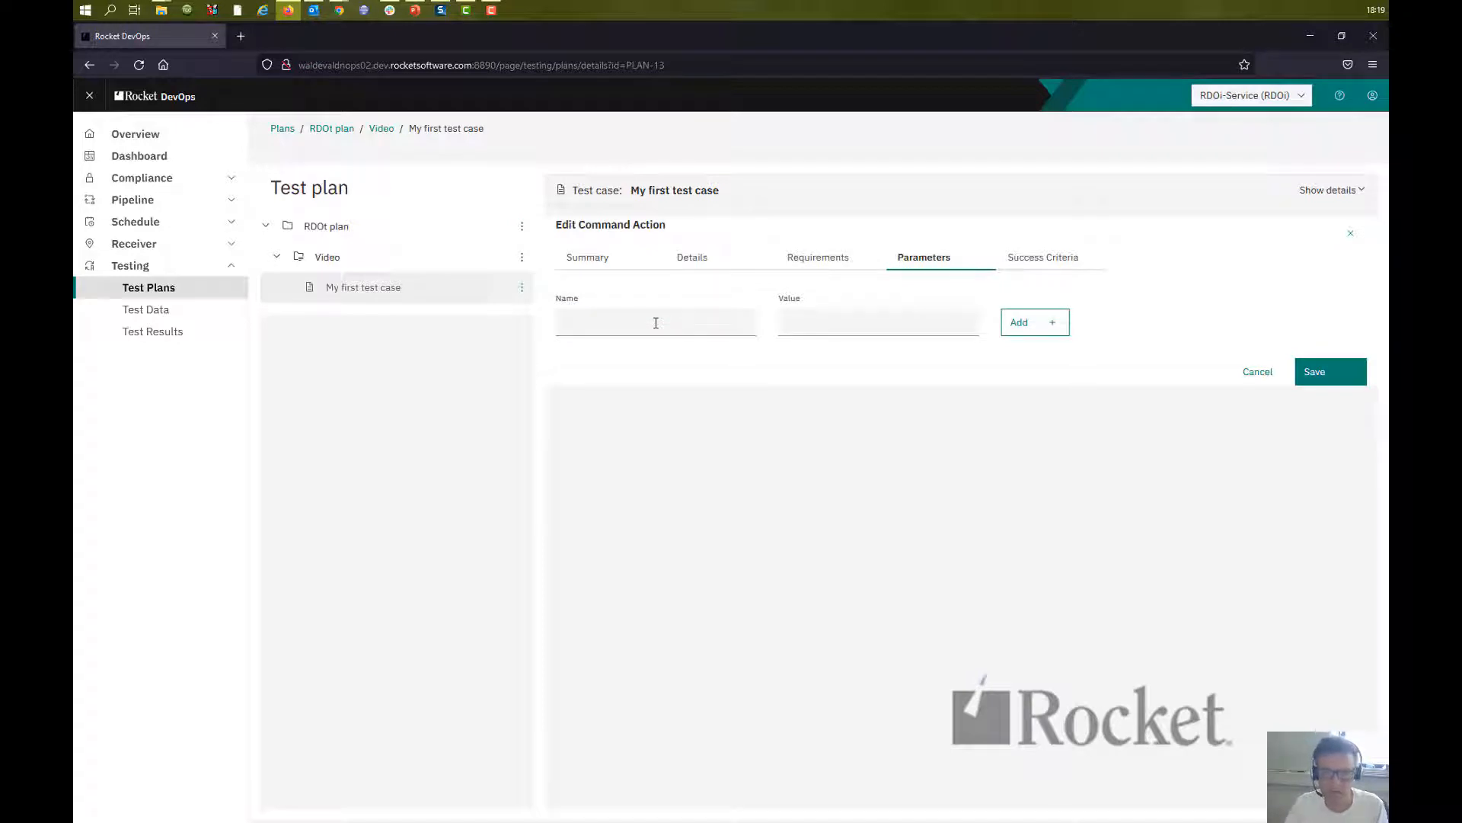
pyautogui.click(657, 317)
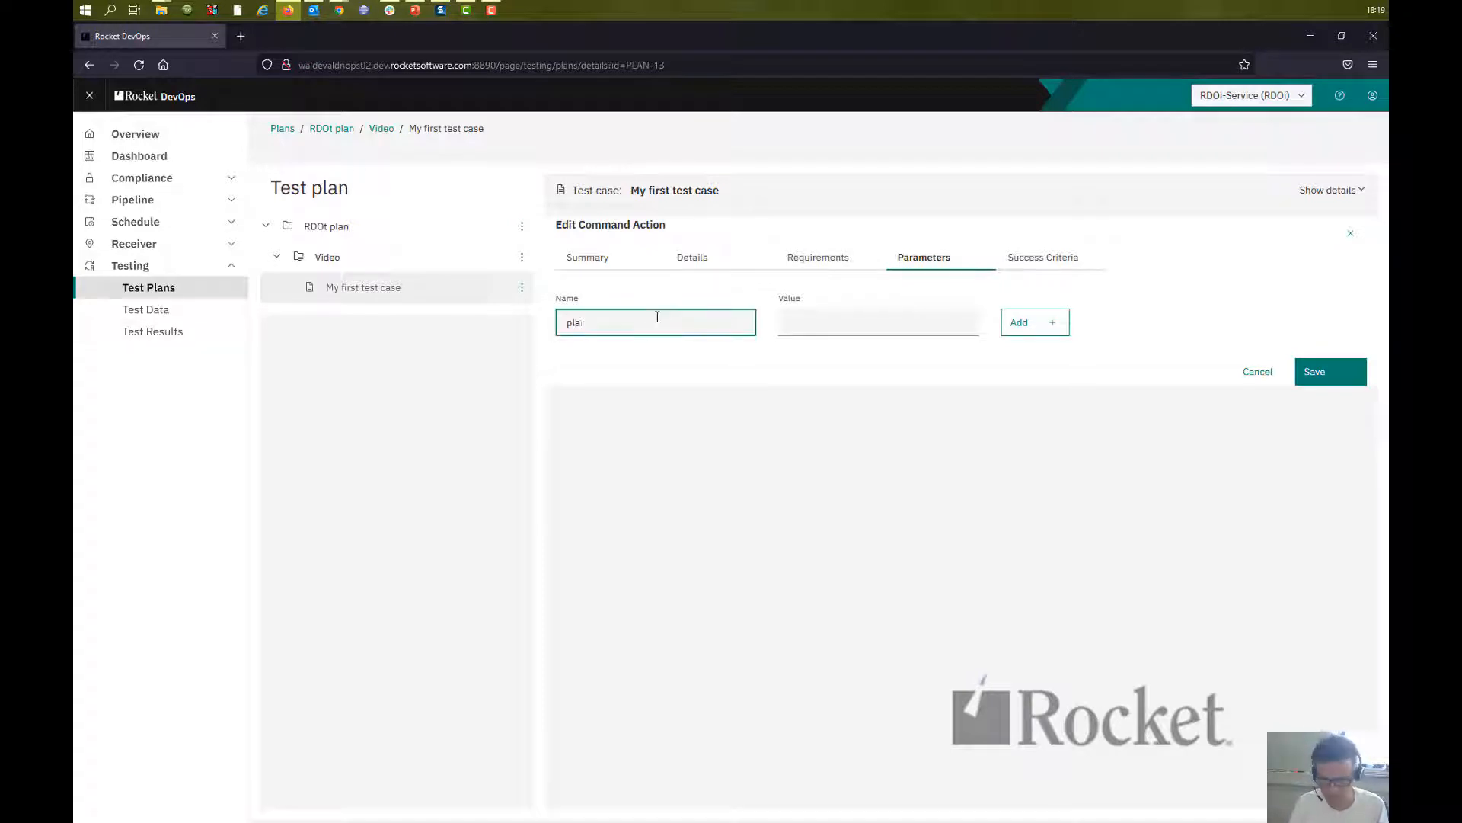
pyautogui.press('Tab')
pyautogui.write('Ma')
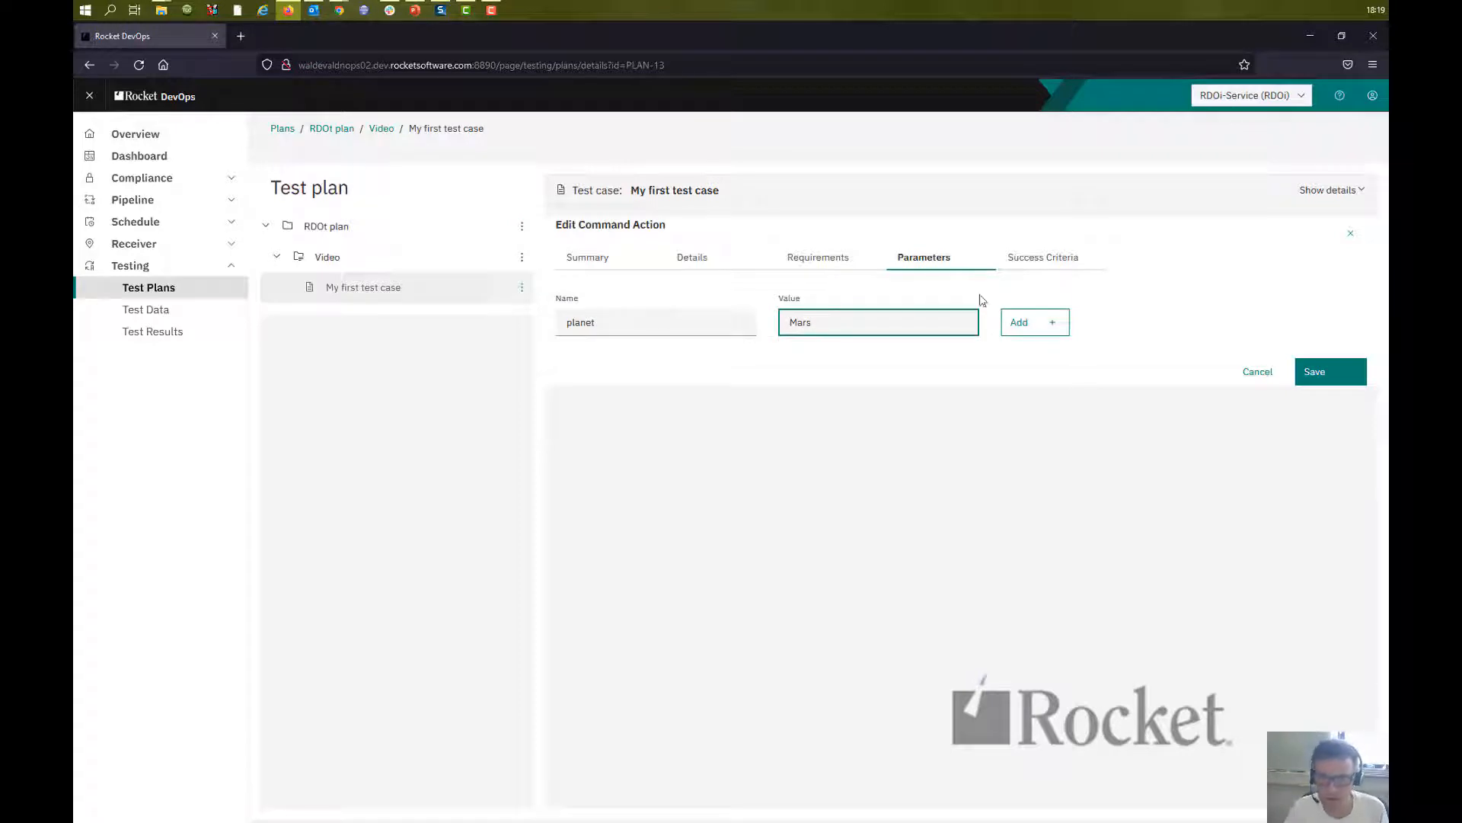
pyautogui.click(1020, 322)
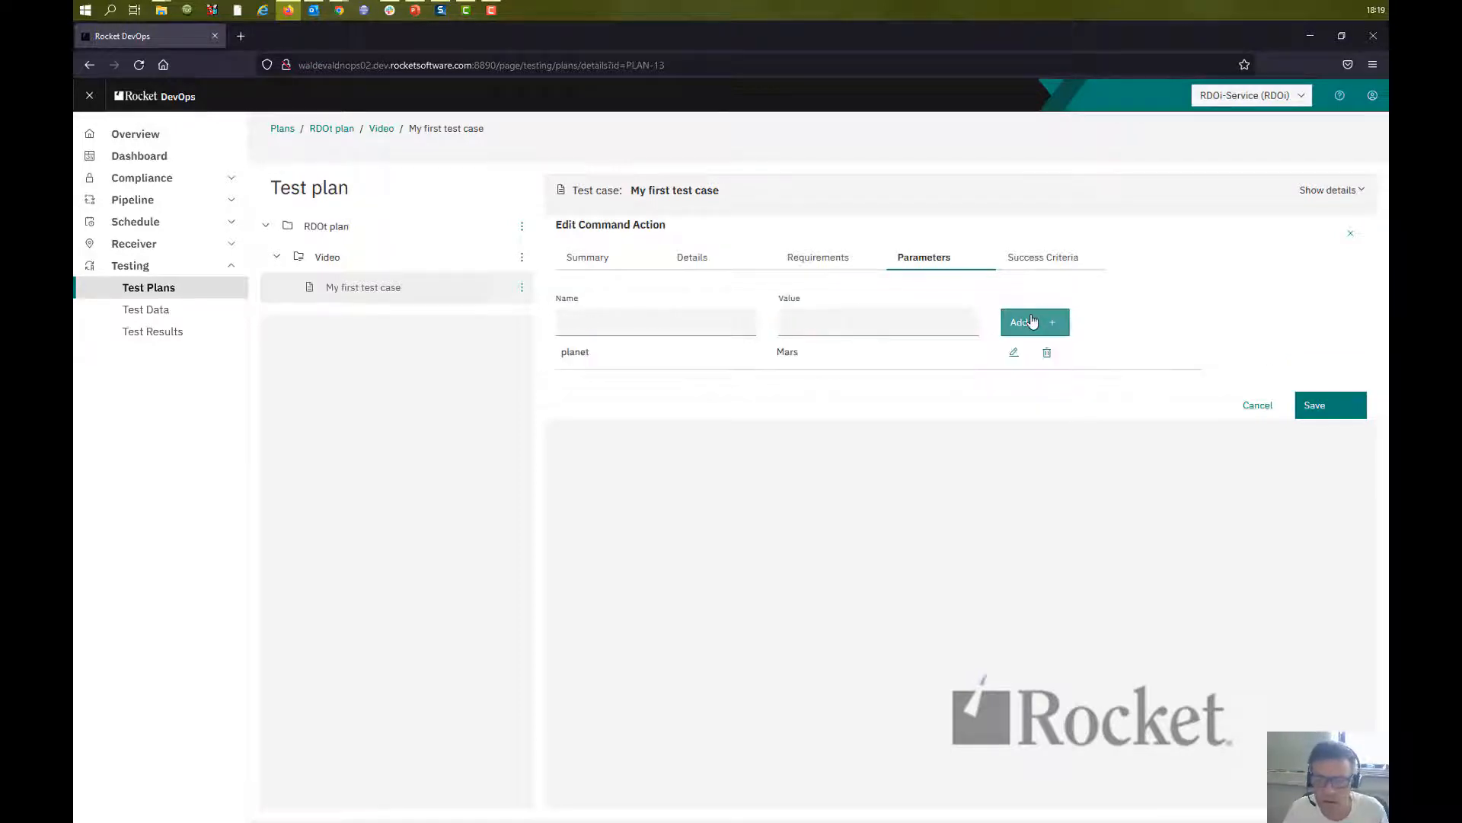
# Replace "world" with ${planet} in the action's echo command so it reads "/c echo Hello ${planet}!", and save the action.
pyautogui.click(692, 259)
pyautogui.doubleClick(1055, 323)
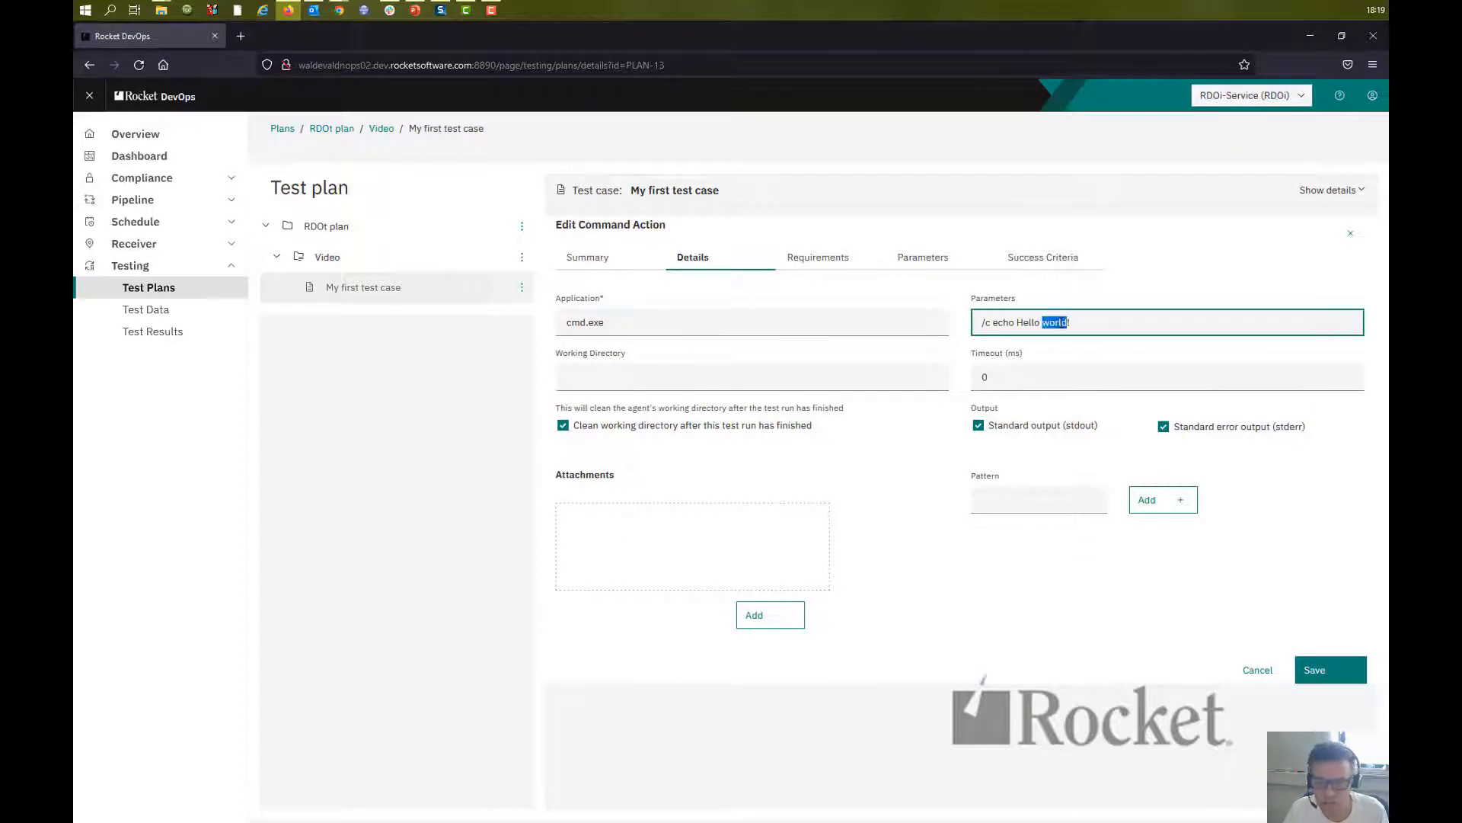
pyautogui.write('${planet')
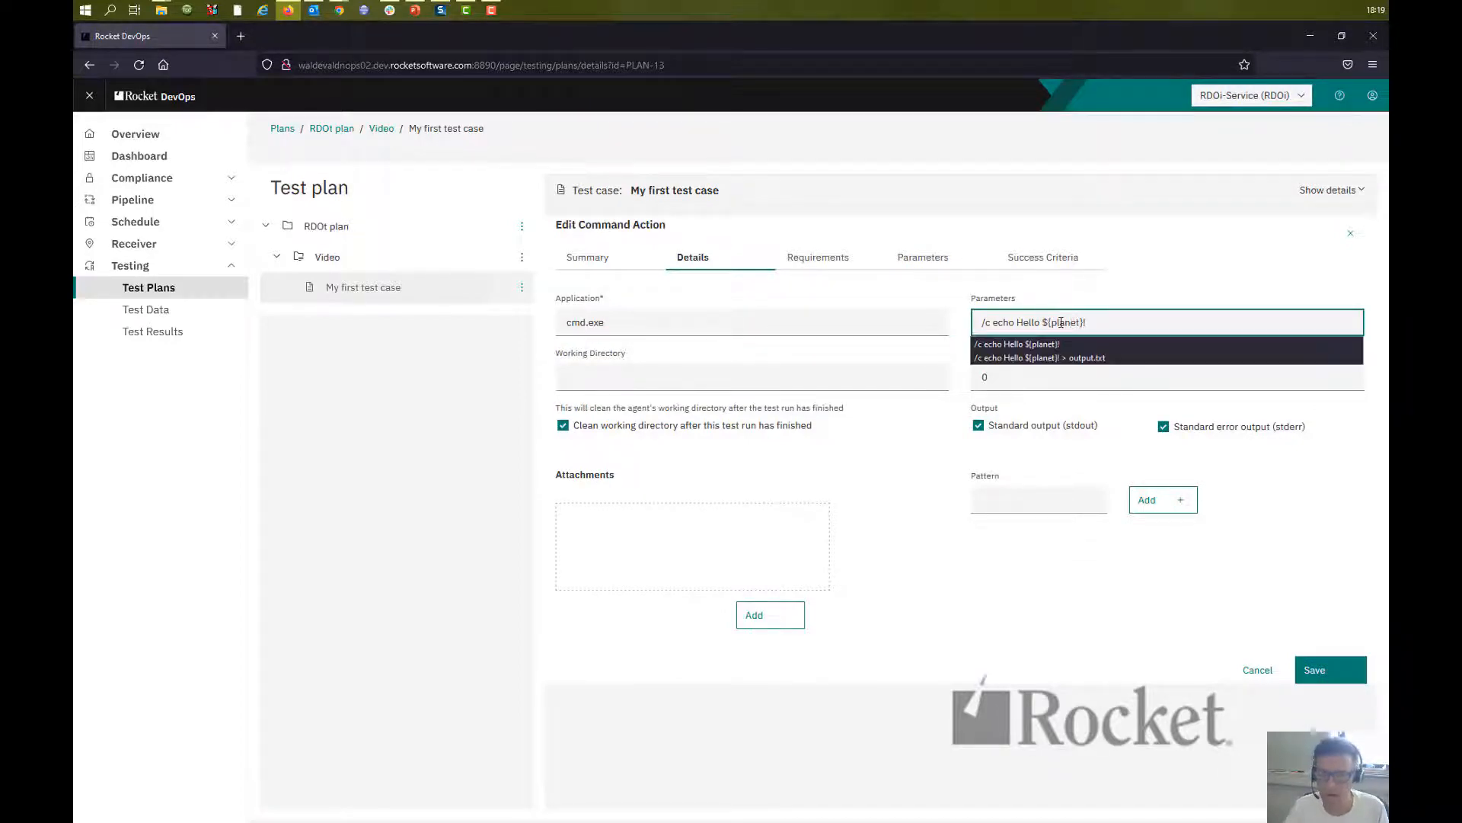
pyautogui.click(1312, 560)
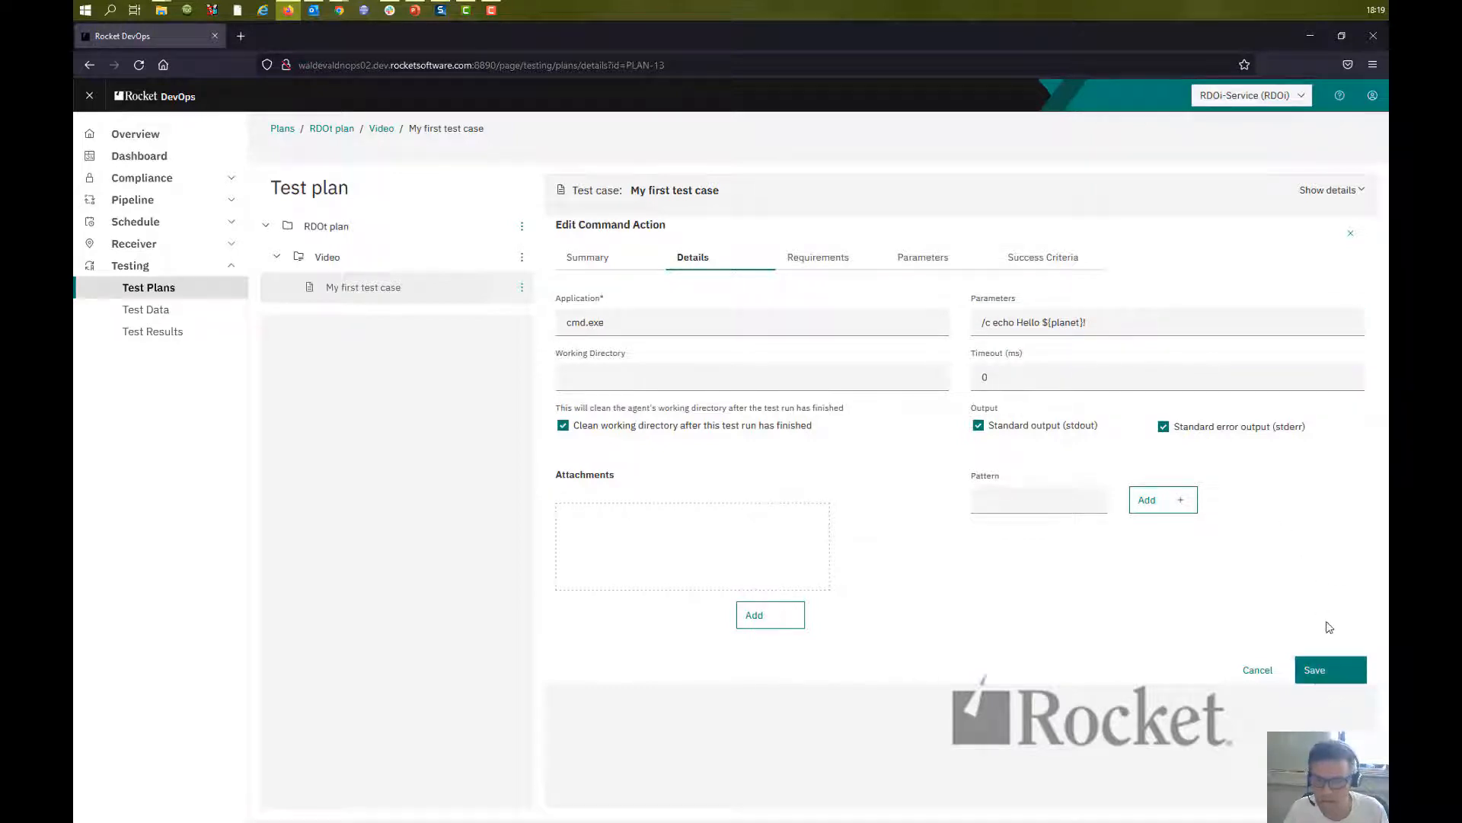
pyautogui.click(1323, 673)
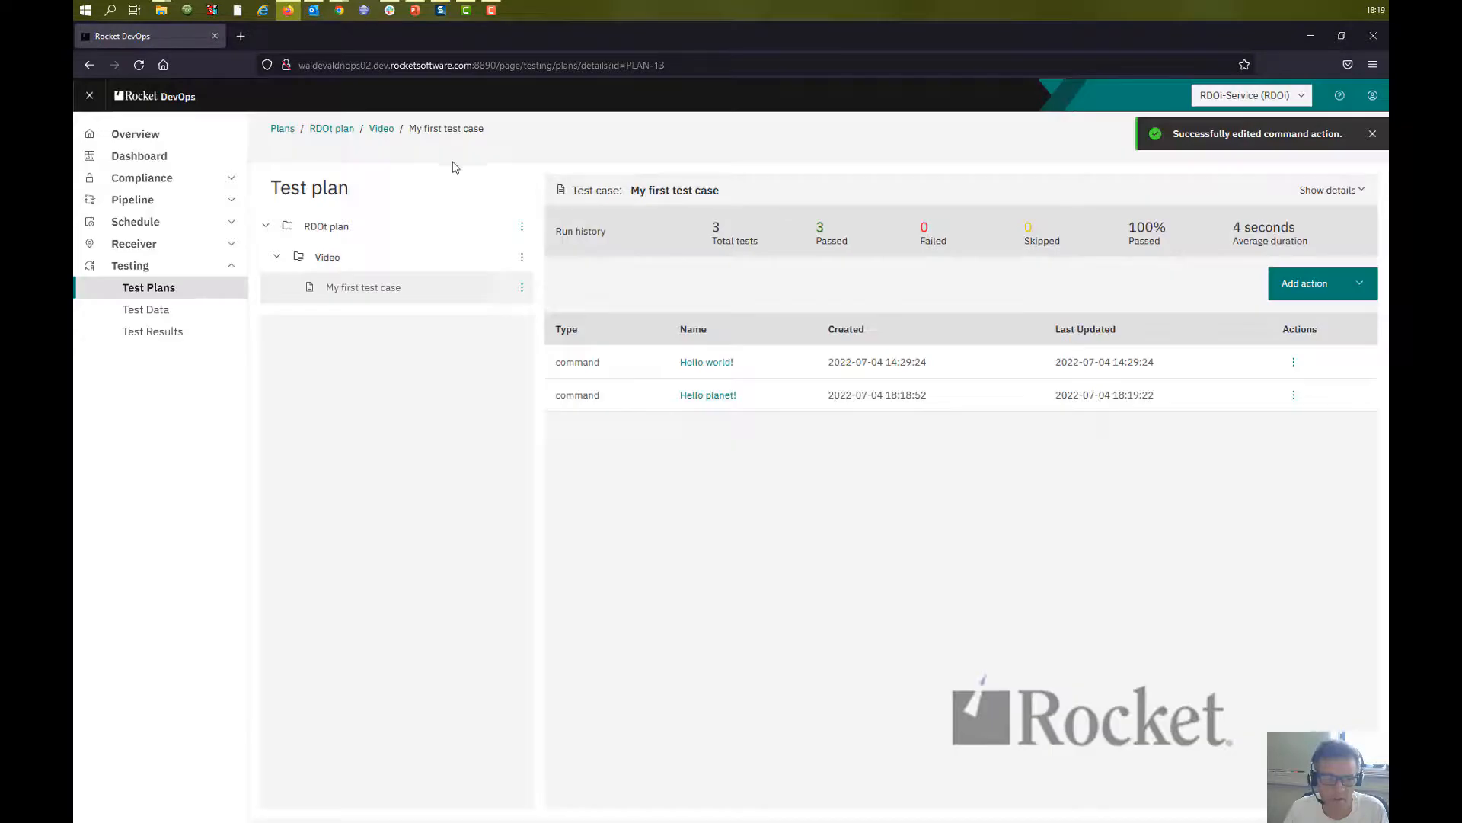
# Run My first test case from the test plan.
pyautogui.click(522, 287)
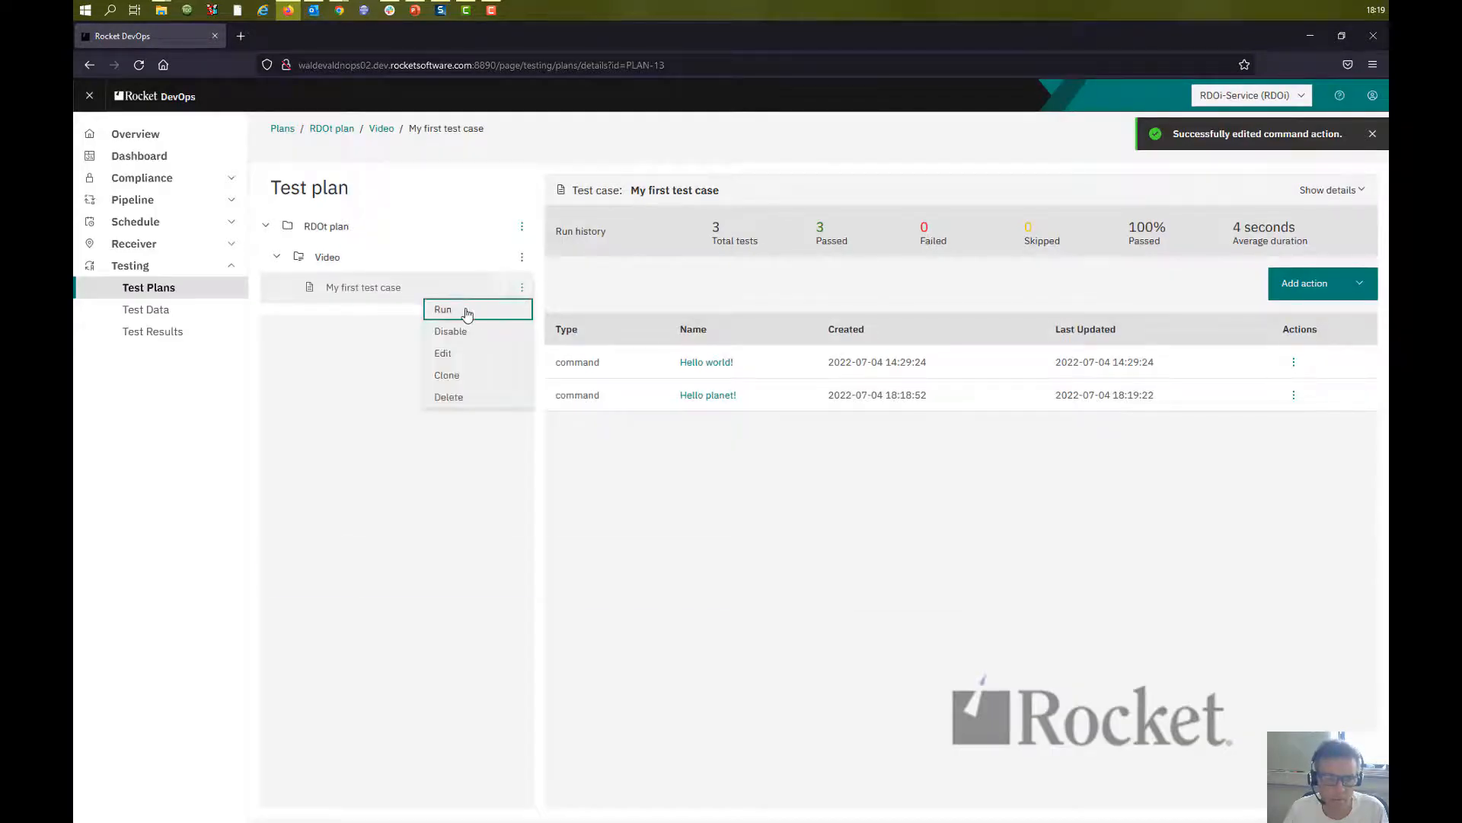
pyautogui.click(463, 310)
pyautogui.click(766, 580)
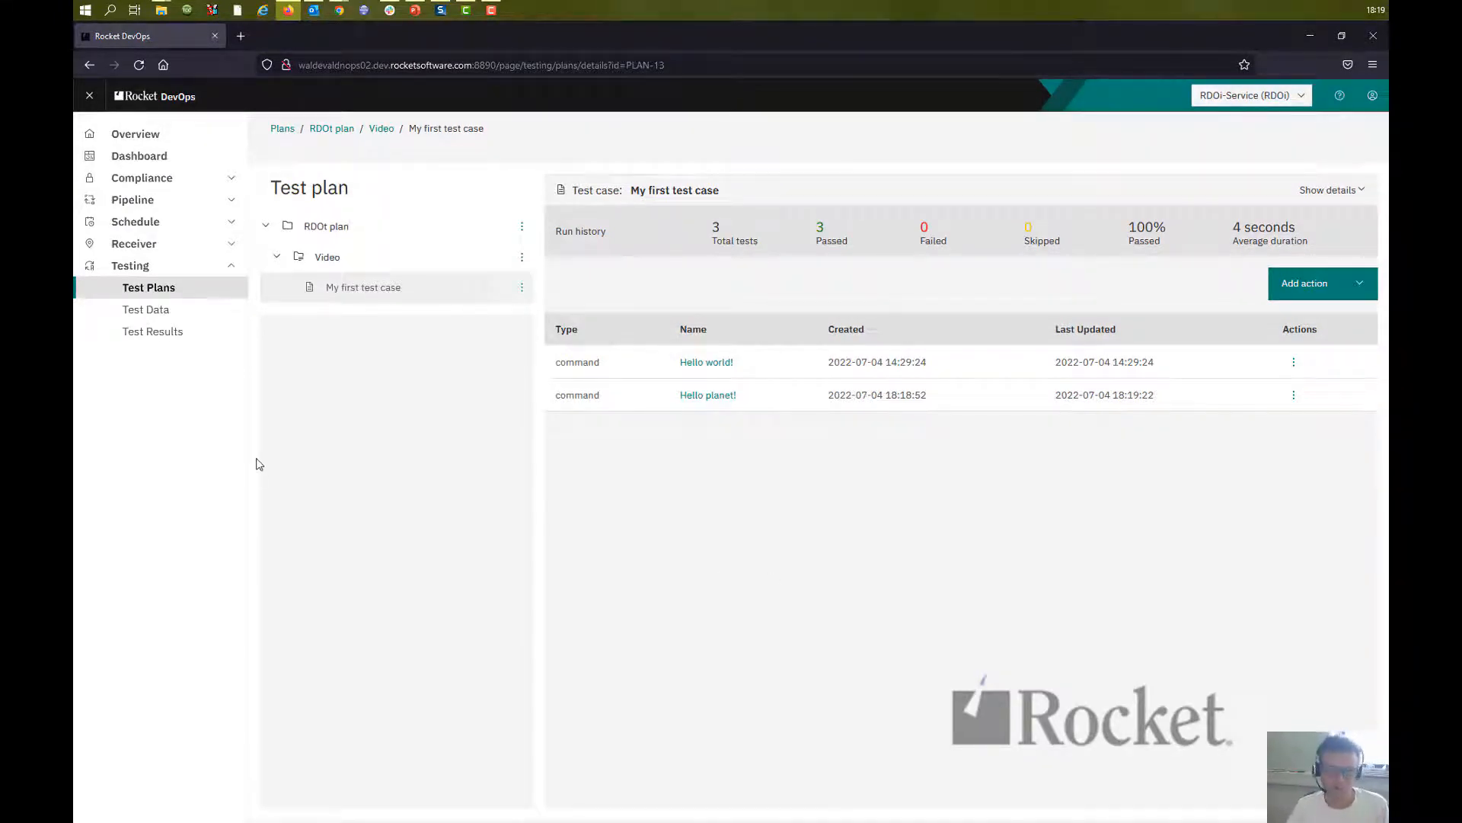
# Examine the standard output of the Hello planet! action in the latest My first test case result, then close it.
pyautogui.click(173, 338)
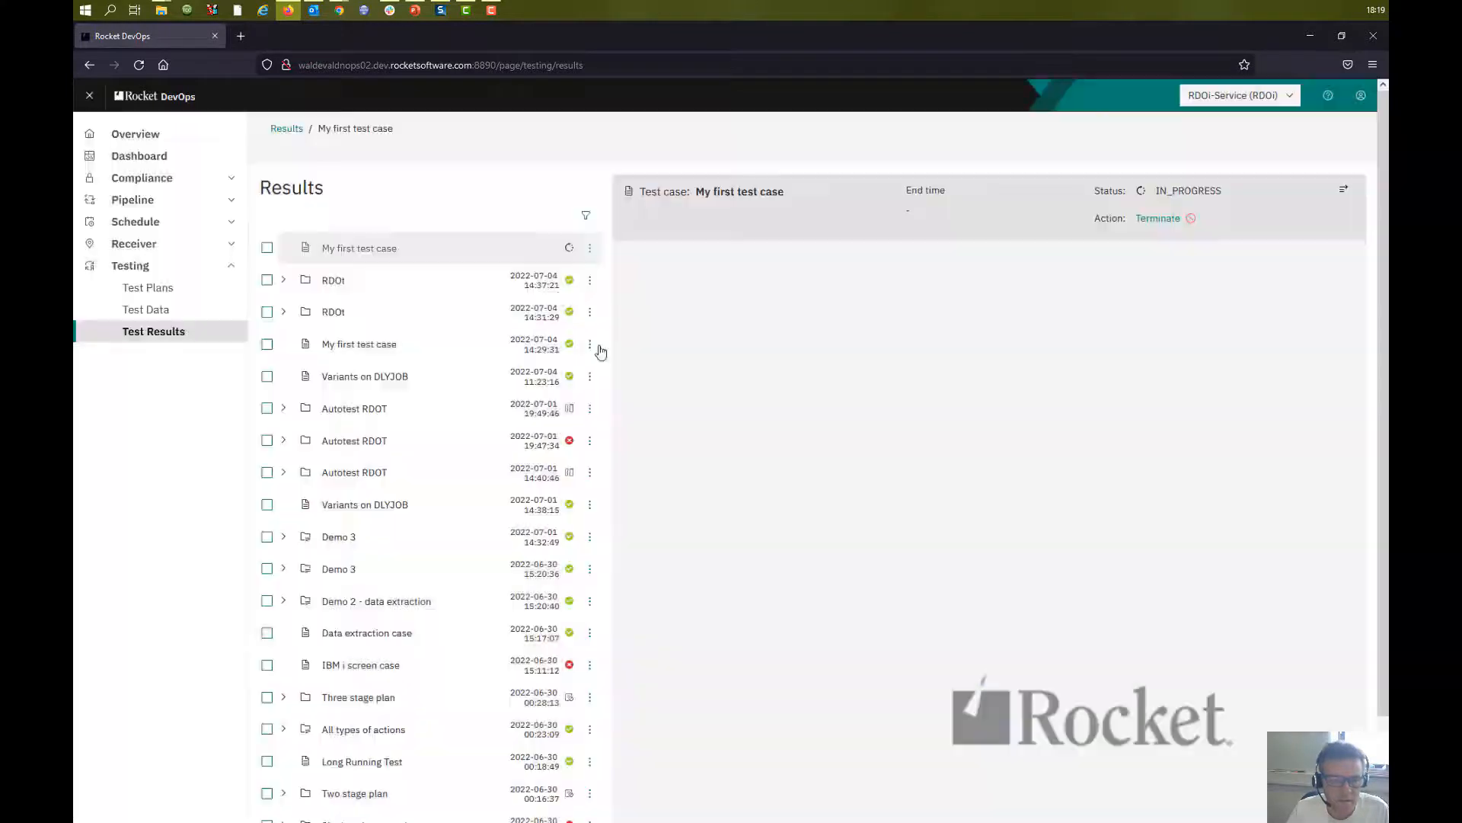
pyautogui.click(356, 253)
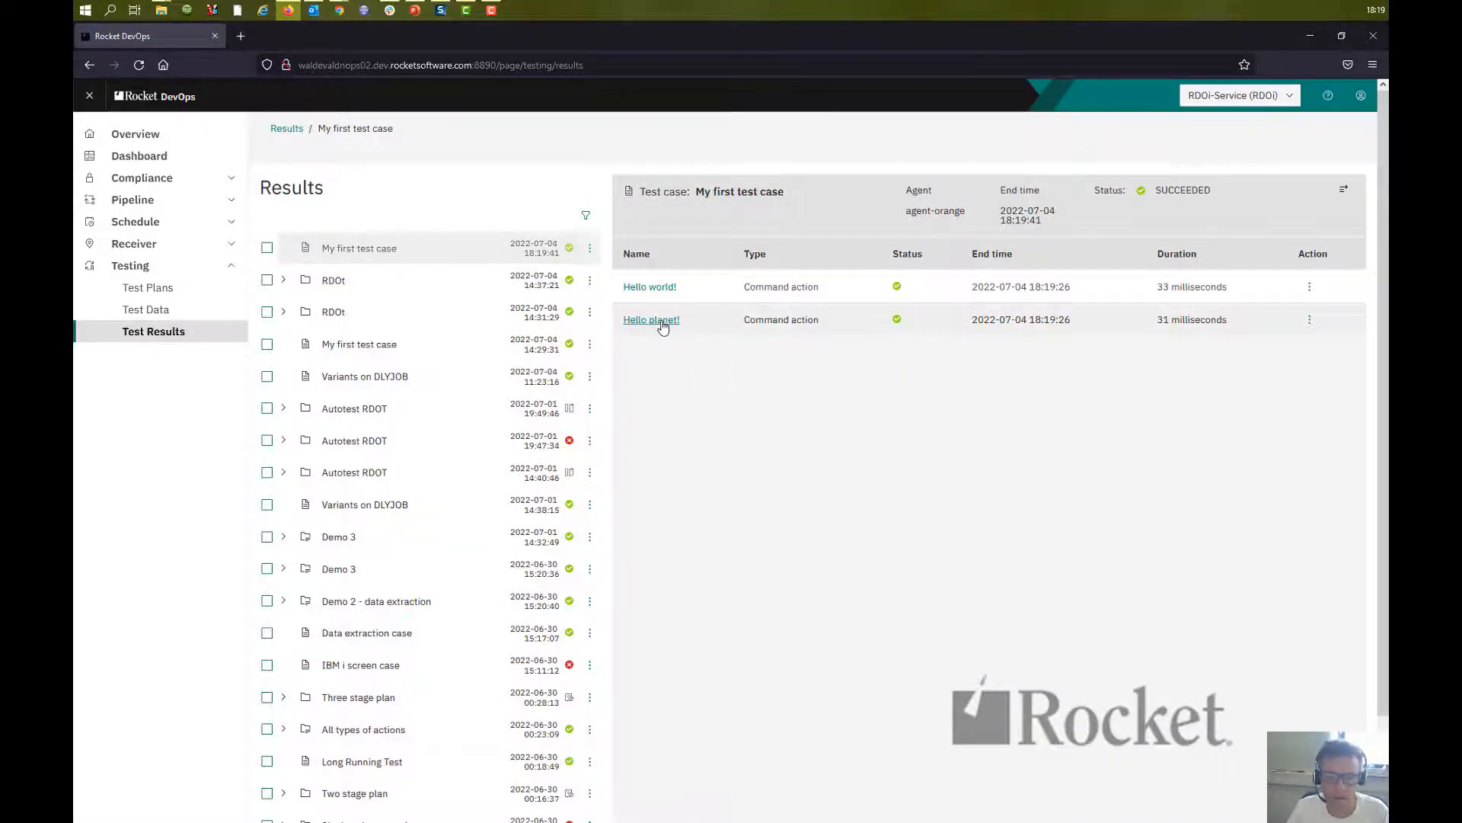
pyautogui.click(662, 321)
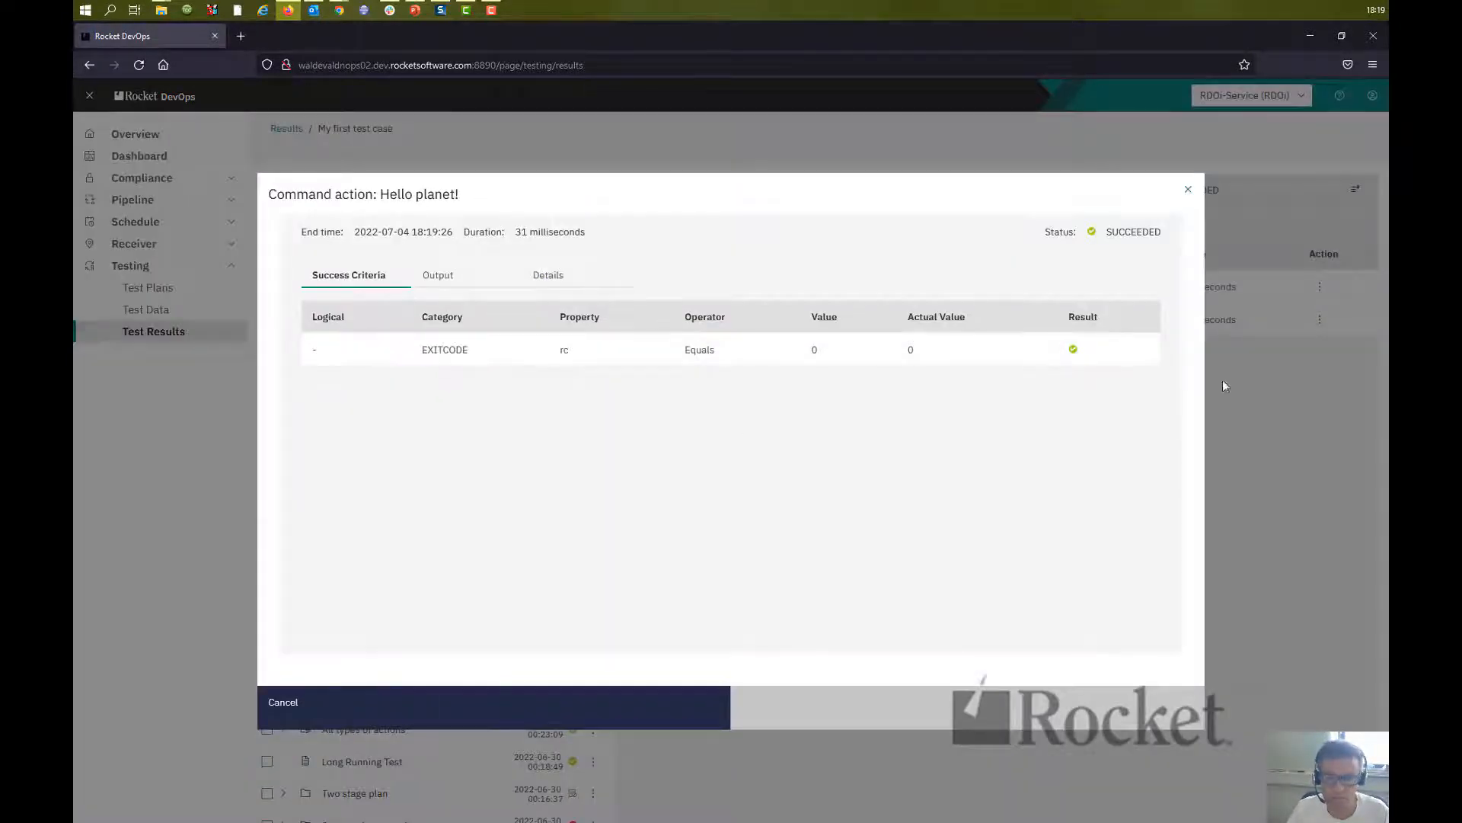
pyautogui.click(436, 279)
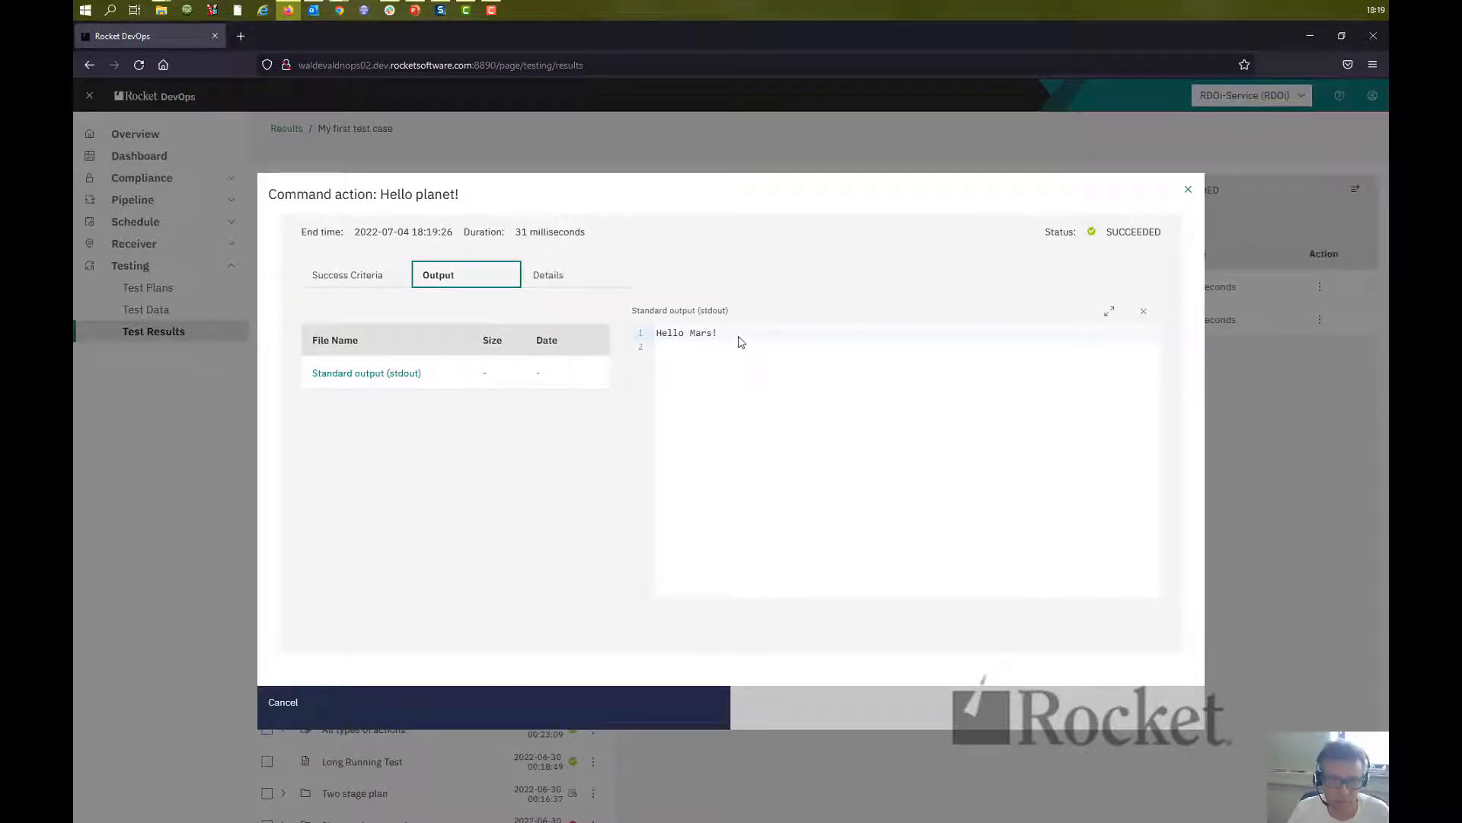
pyautogui.moveTo(731, 339); pyautogui.dragTo(655, 336)
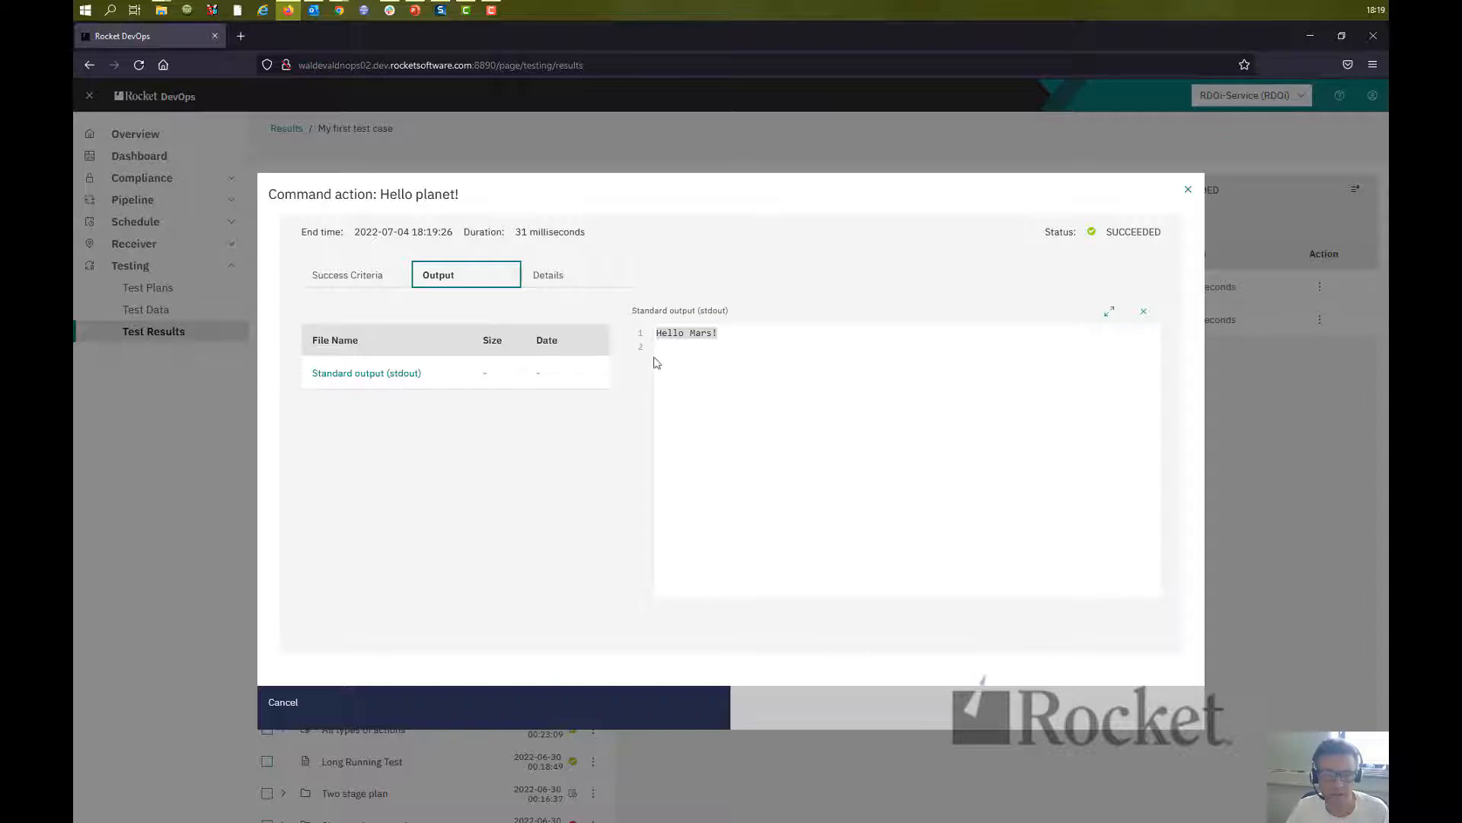
pyautogui.click(550, 716)
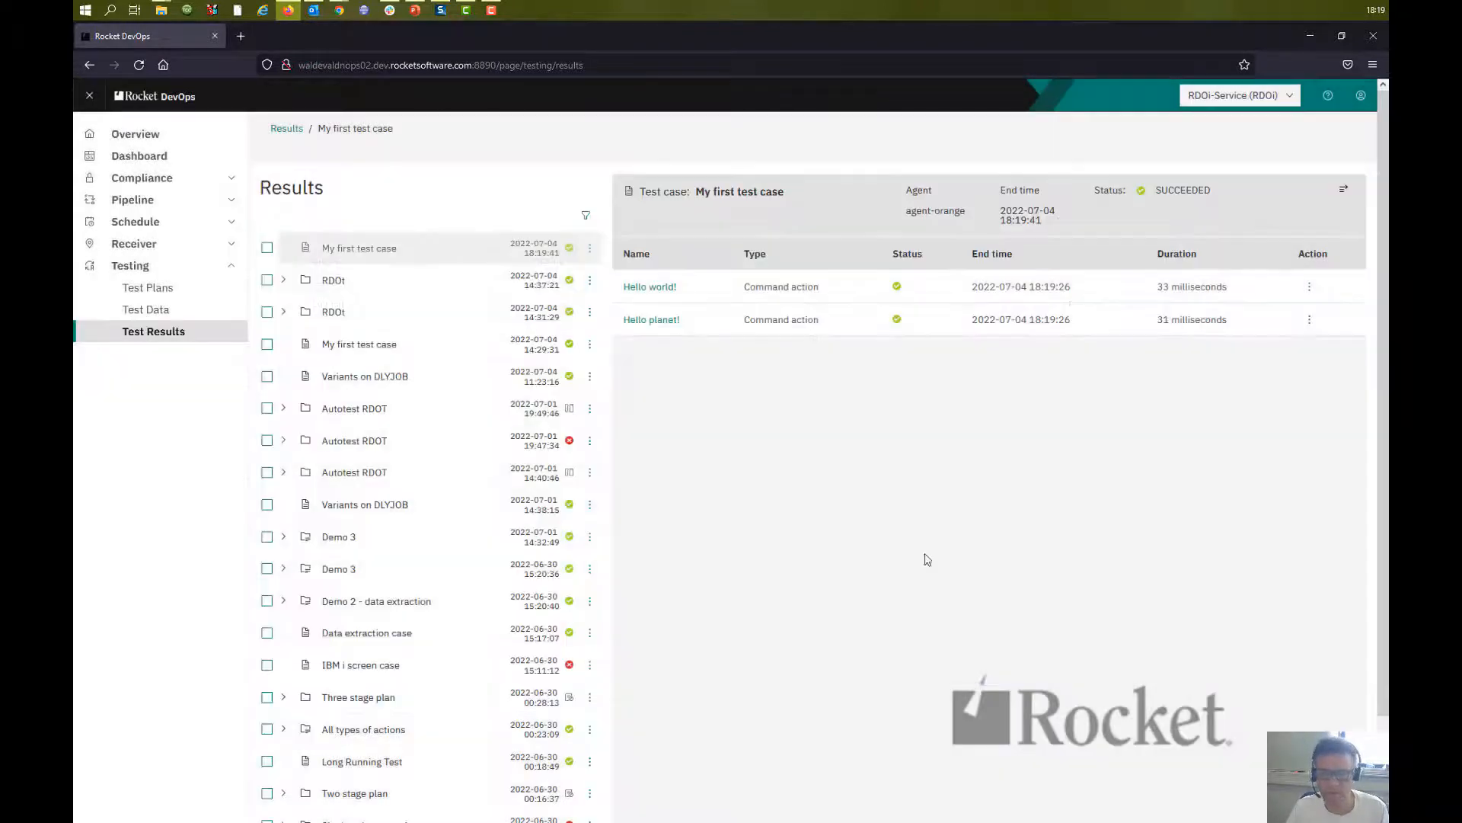
# Return from the result to My first test case in its plan and open the success criteria of the Hello planet! action.
pyautogui.click(1344, 192)
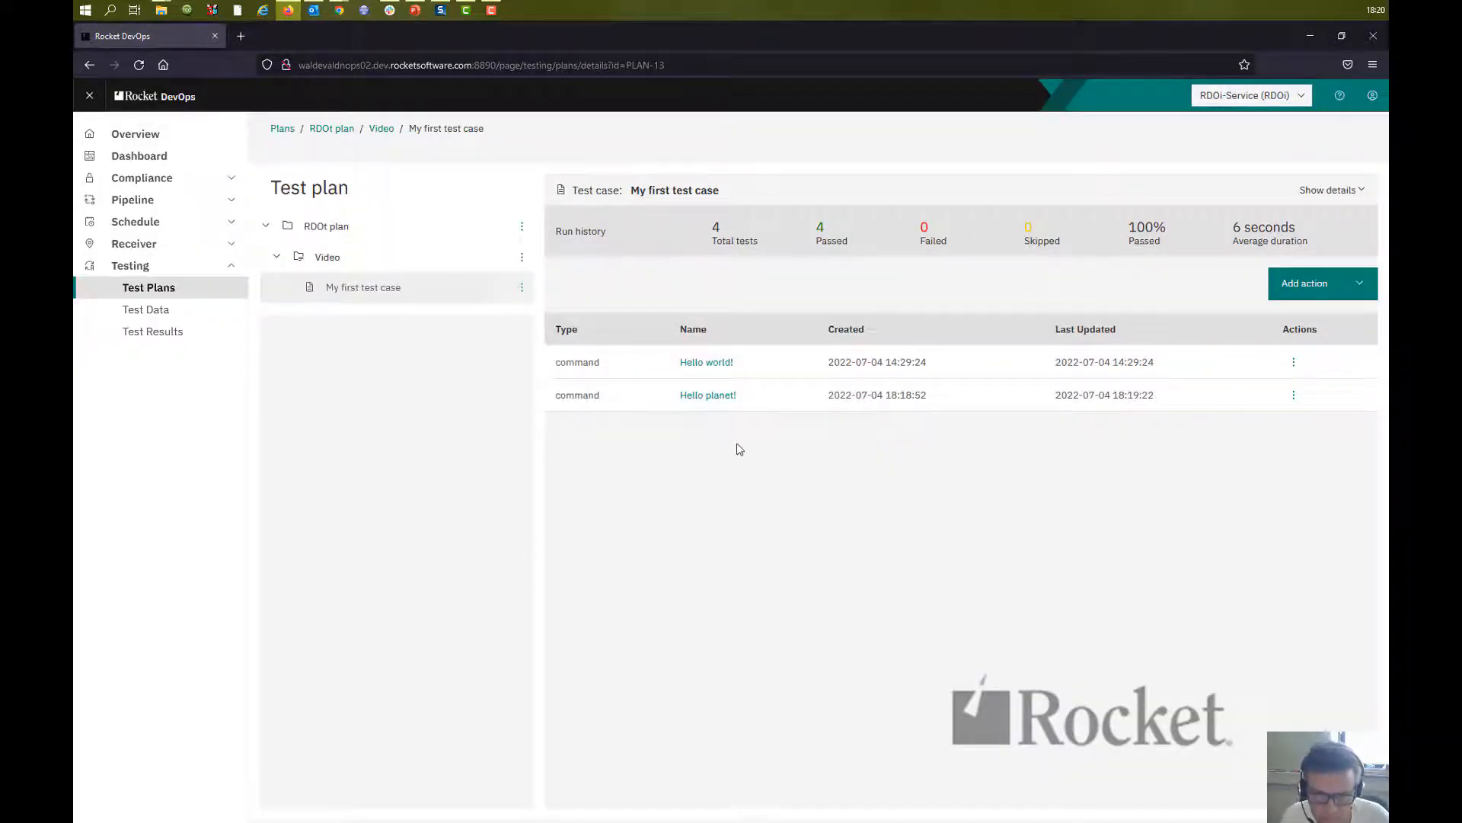
pyautogui.click(717, 403)
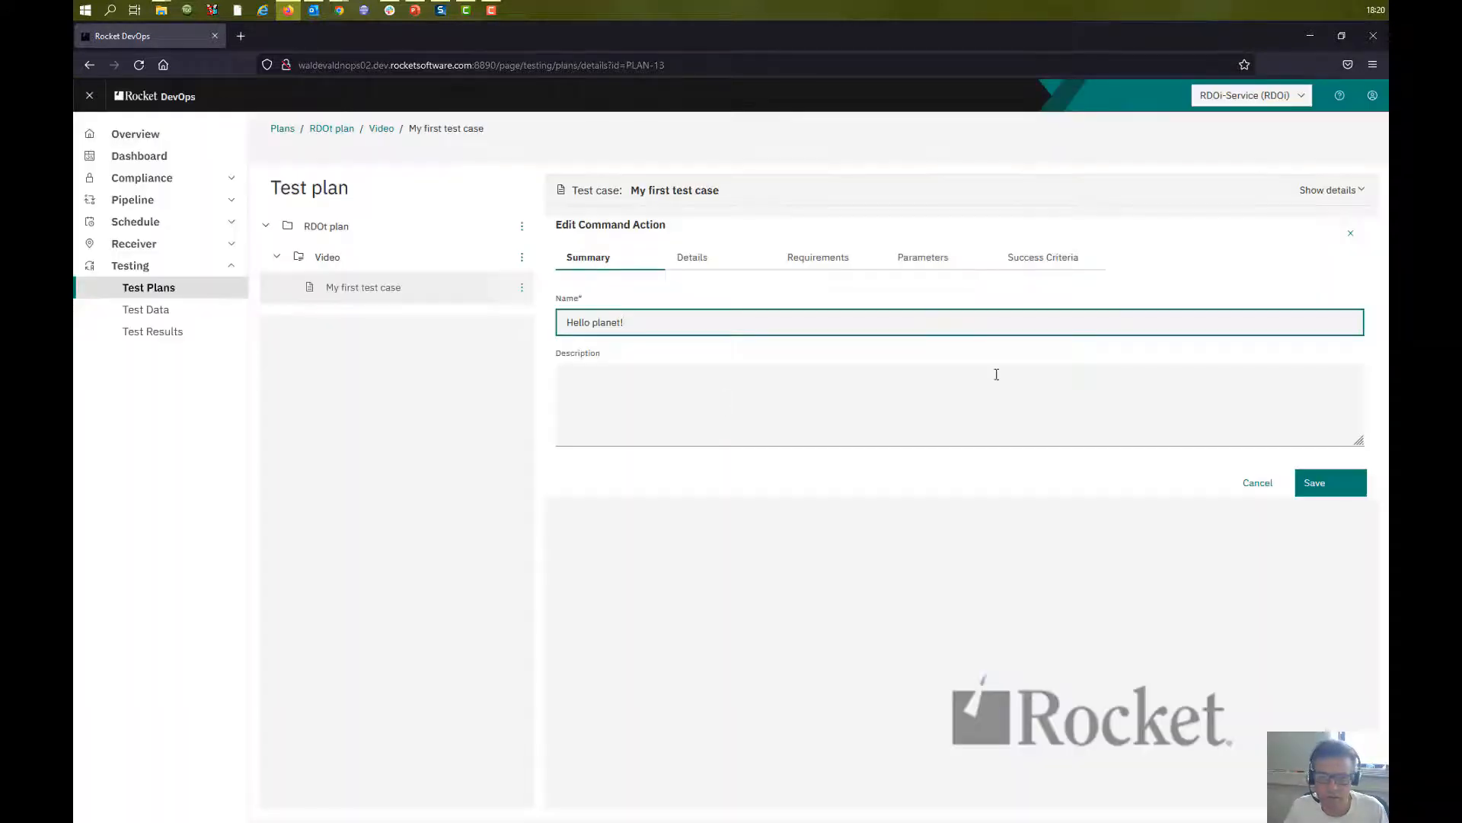
pyautogui.click(1037, 261)
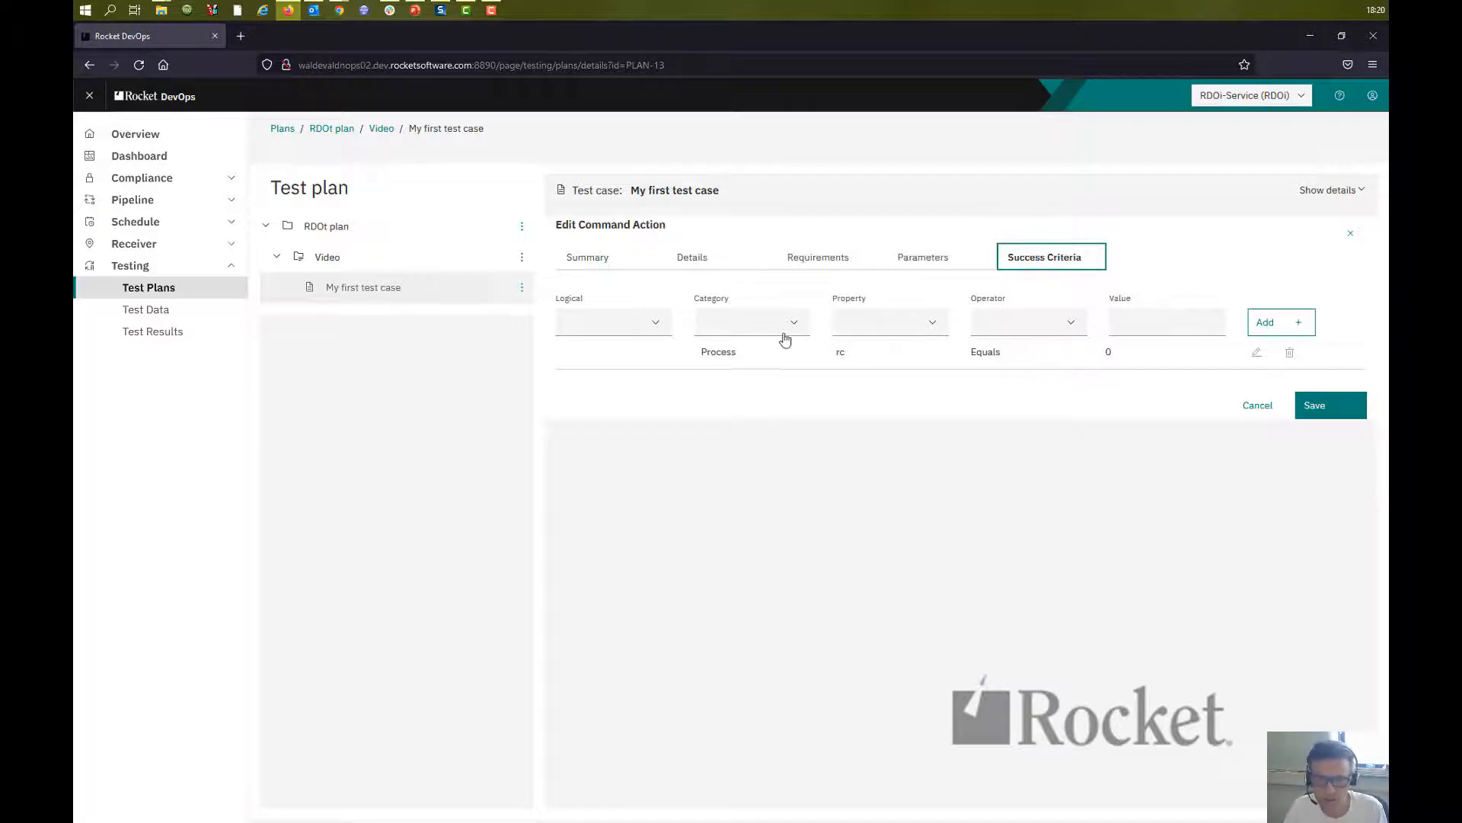
# Add an AND success criterion requiring the Process stdout property to contain "Mars", and save the action.
pyautogui.click(578, 323)
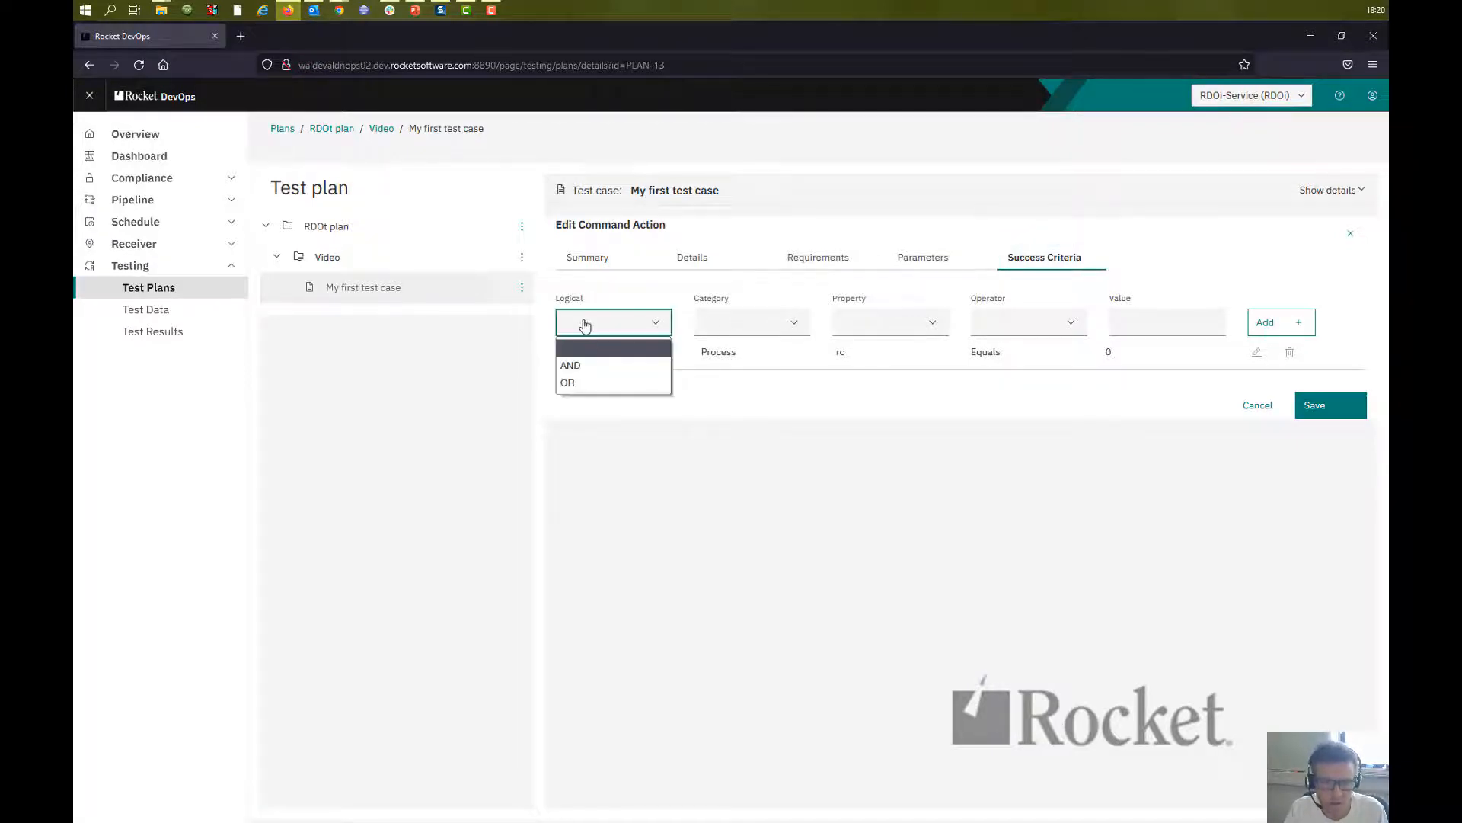
pyautogui.click(584, 361)
pyautogui.click(760, 326)
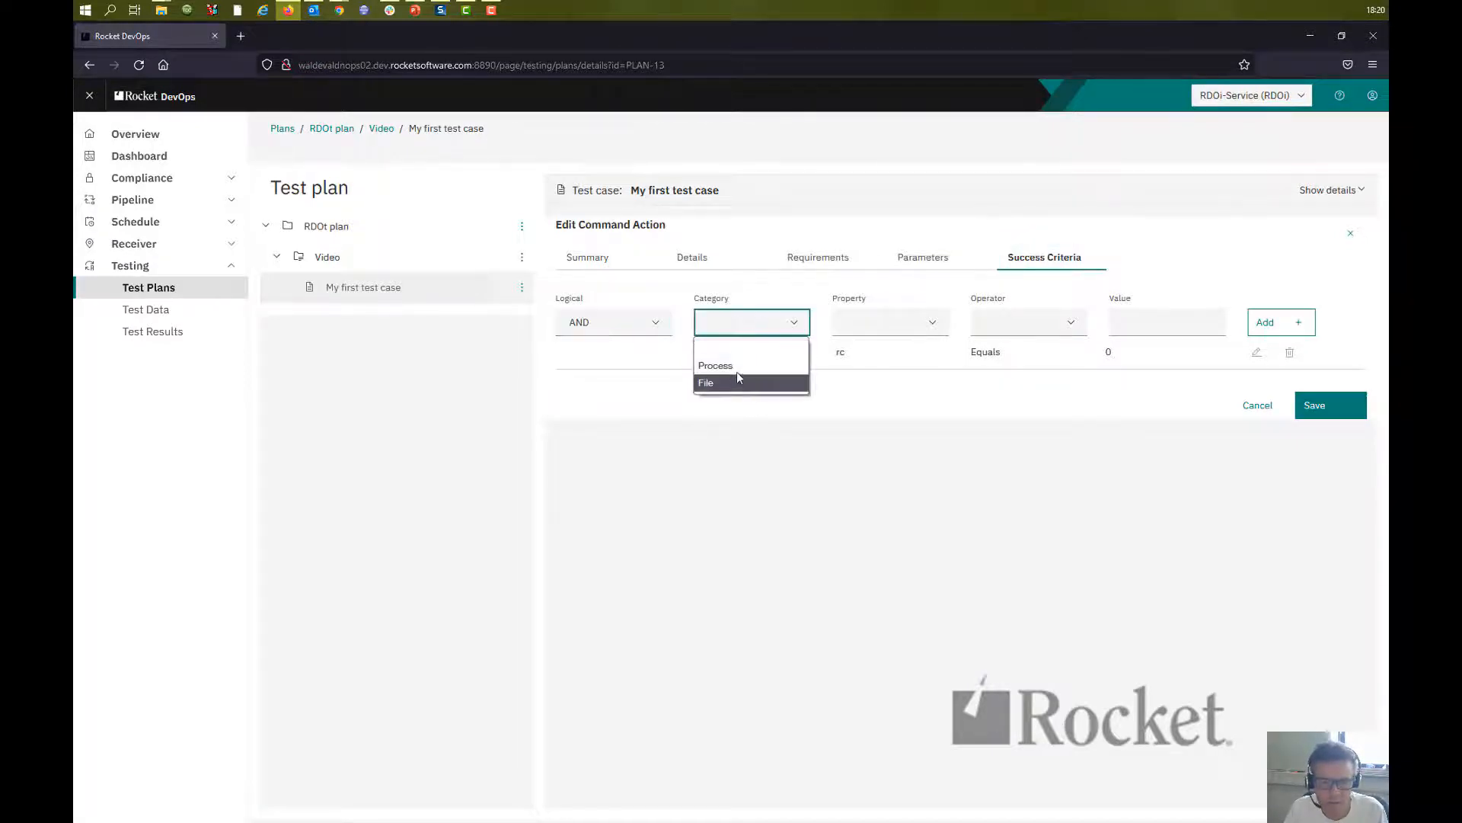
pyautogui.click(760, 364)
pyautogui.click(873, 338)
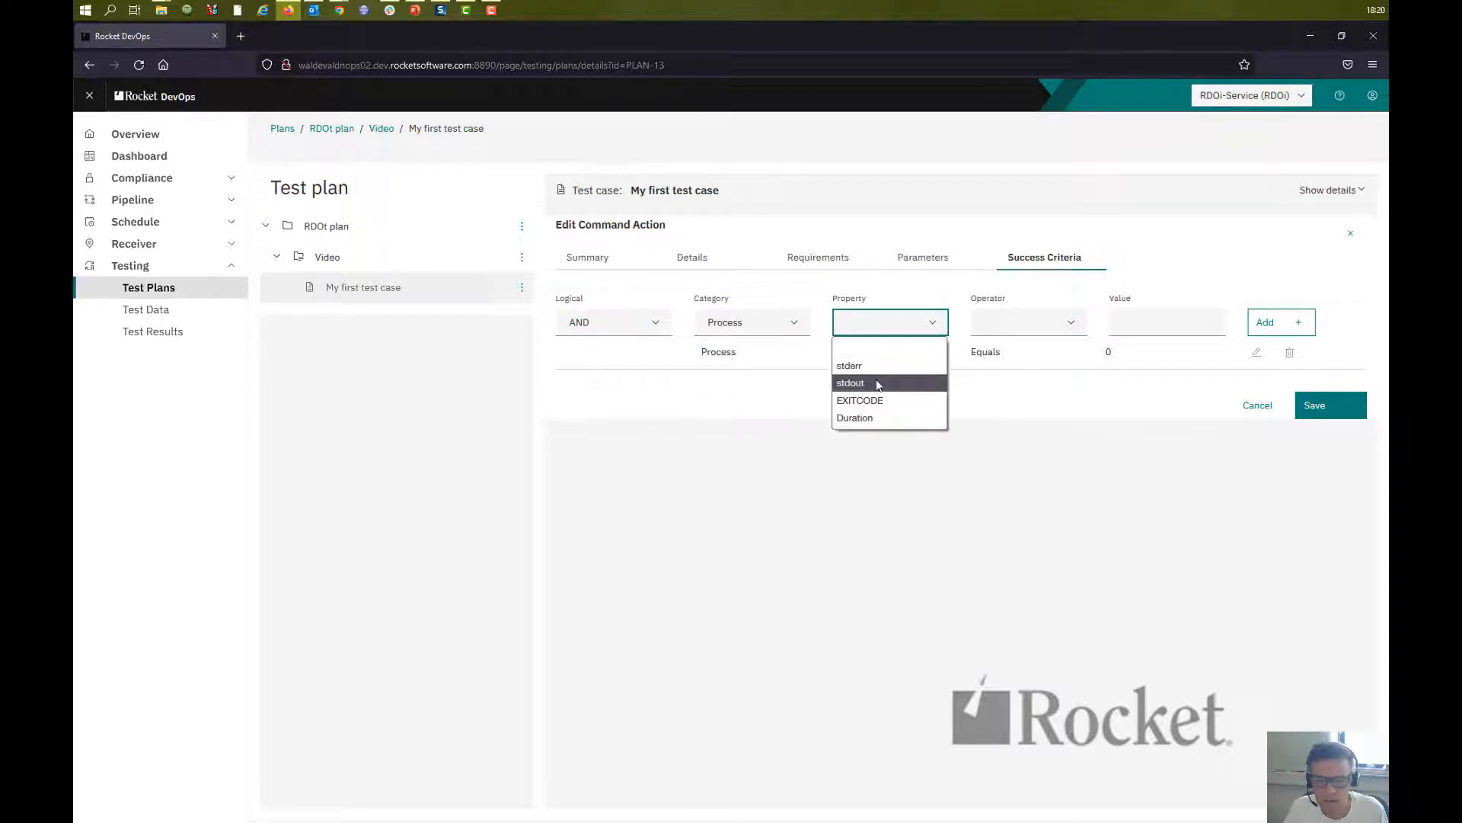
pyautogui.click(878, 384)
pyautogui.click(1007, 327)
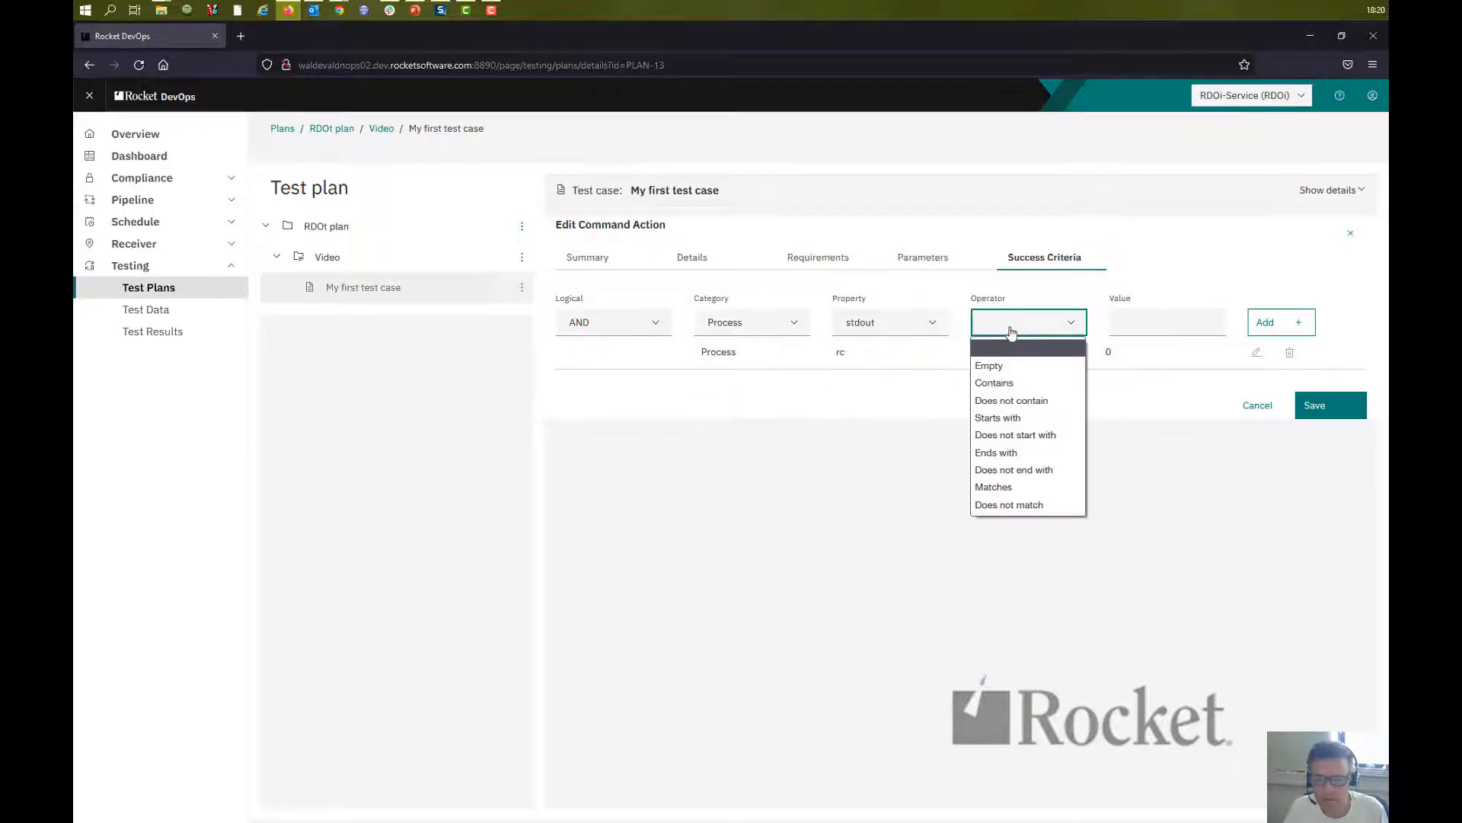
pyautogui.click(1009, 383)
pyautogui.click(1141, 323)
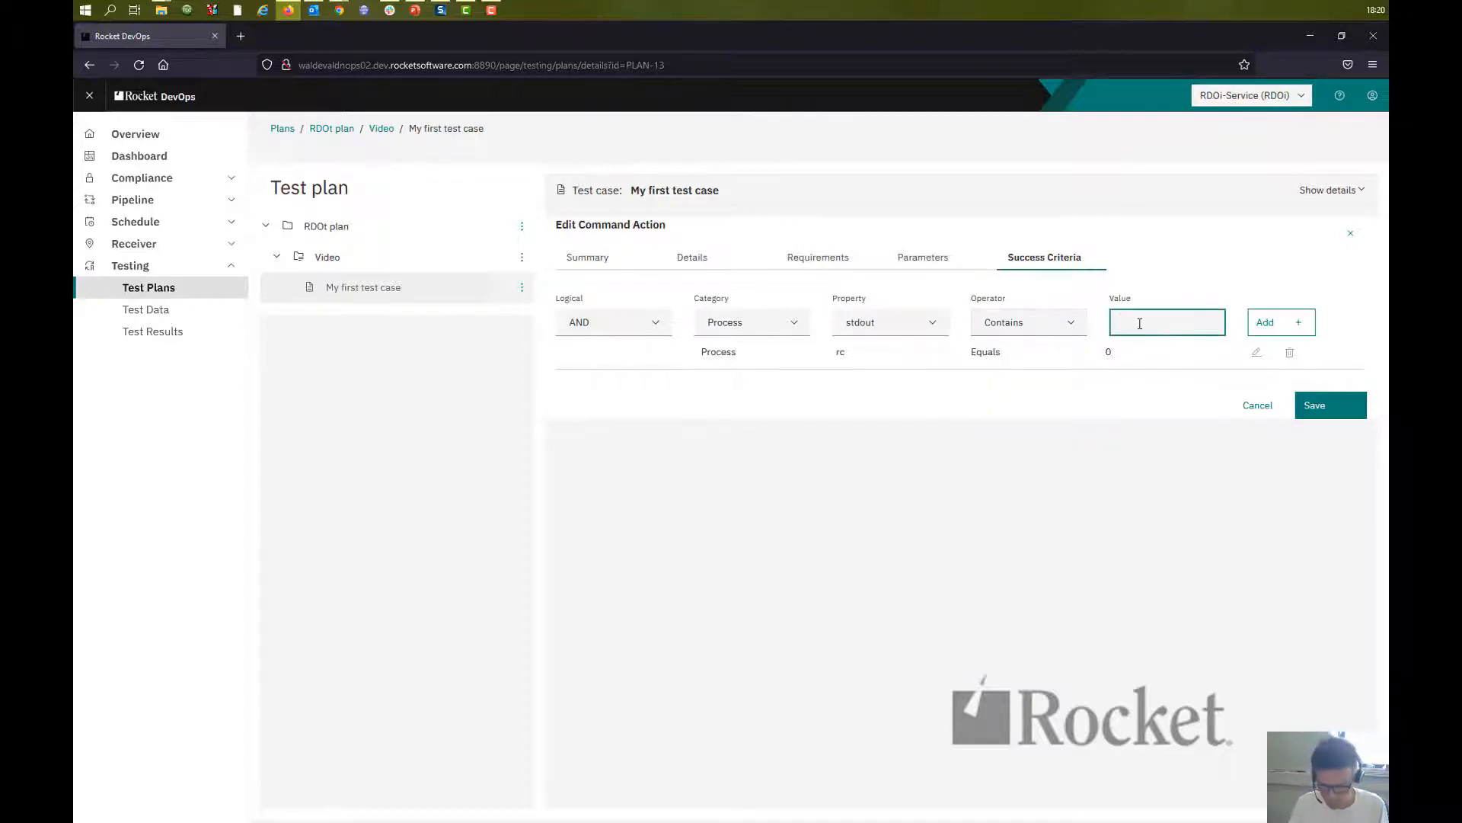
pyautogui.write('Mars')
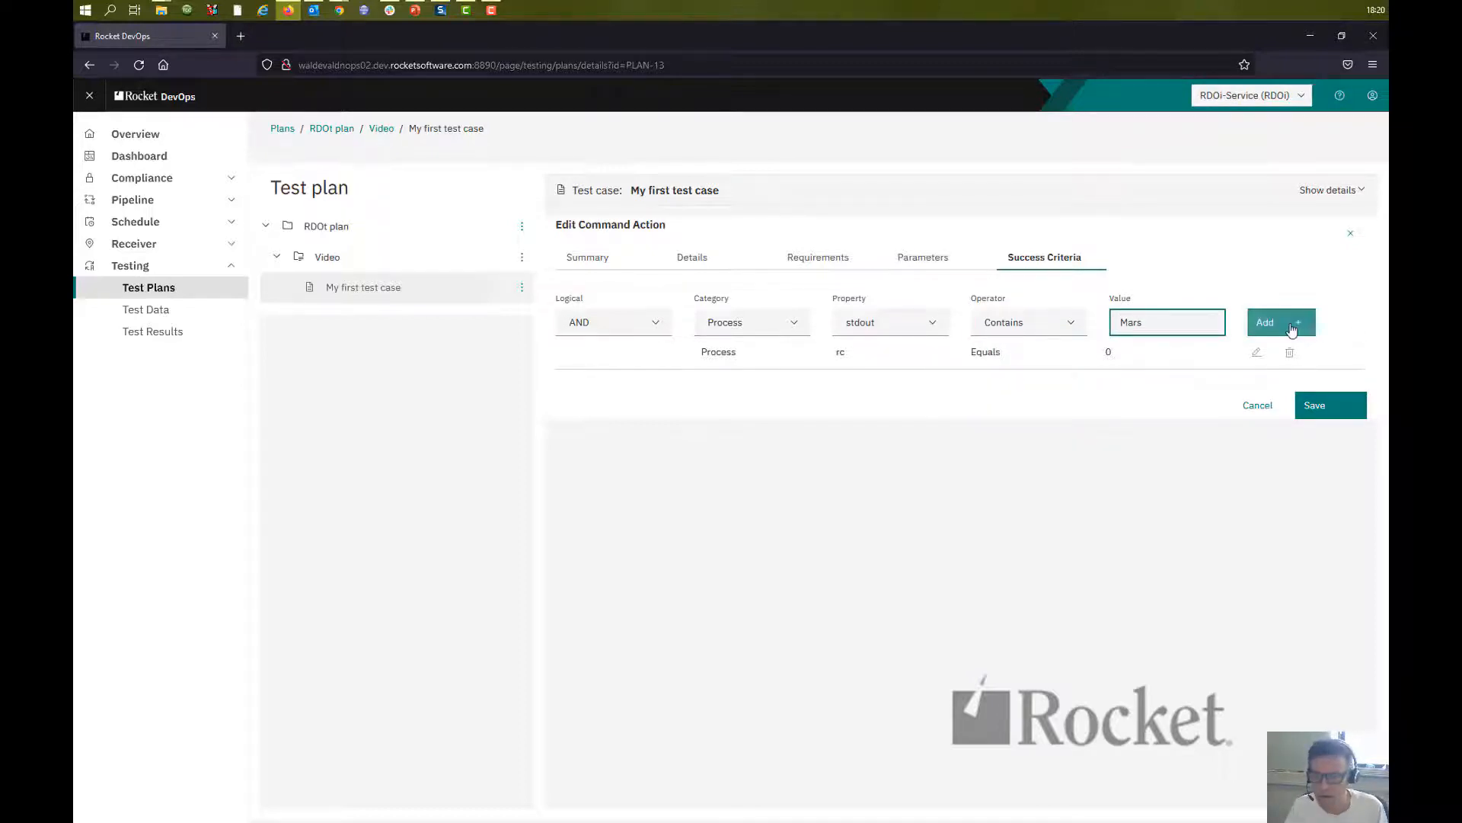
pyautogui.click(1295, 324)
pyautogui.click(1326, 454)
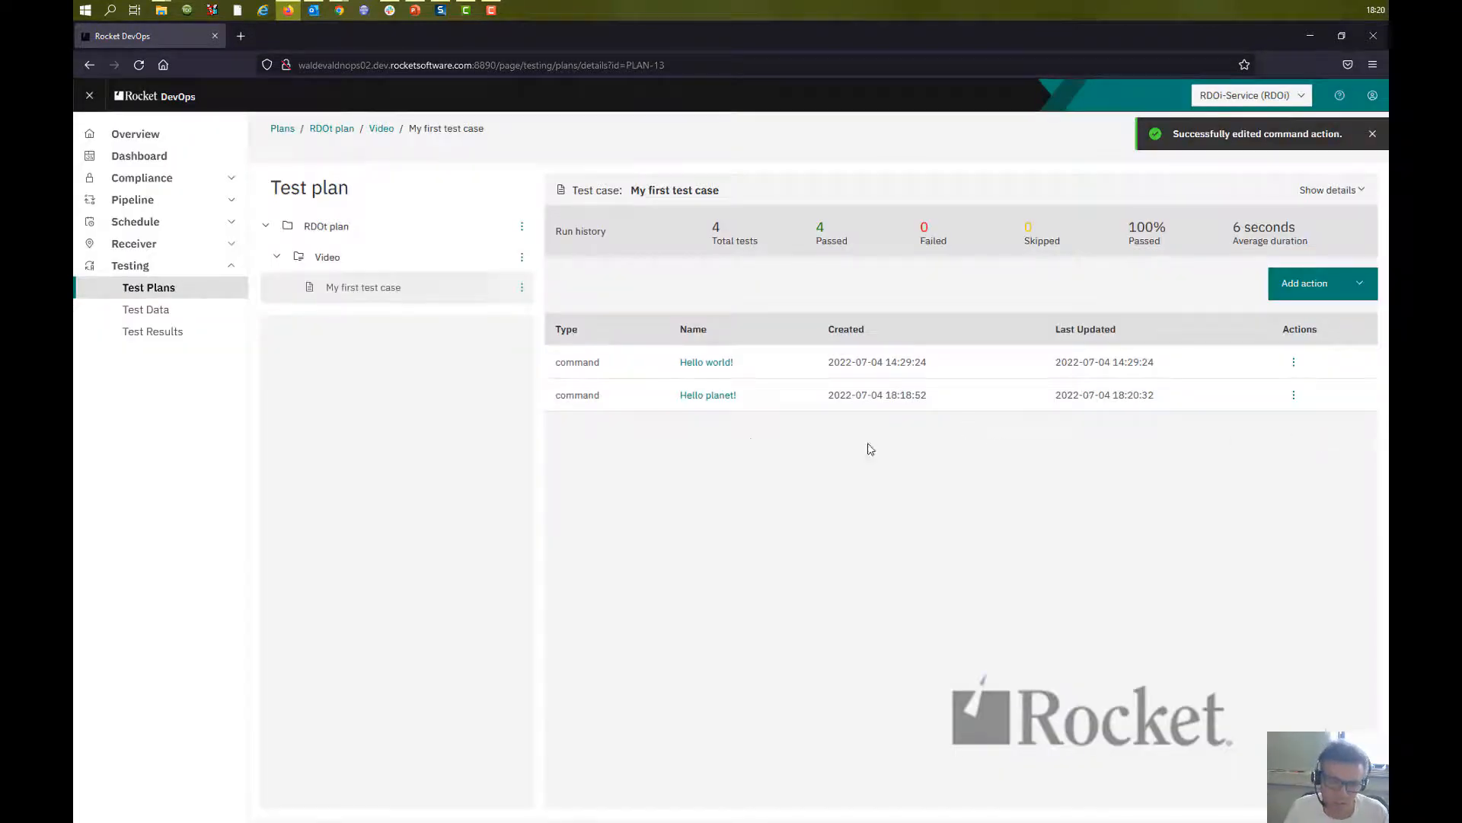
# Change the planet parameter of the Hello planet! action to Venus and save the action.
pyautogui.click(710, 395)
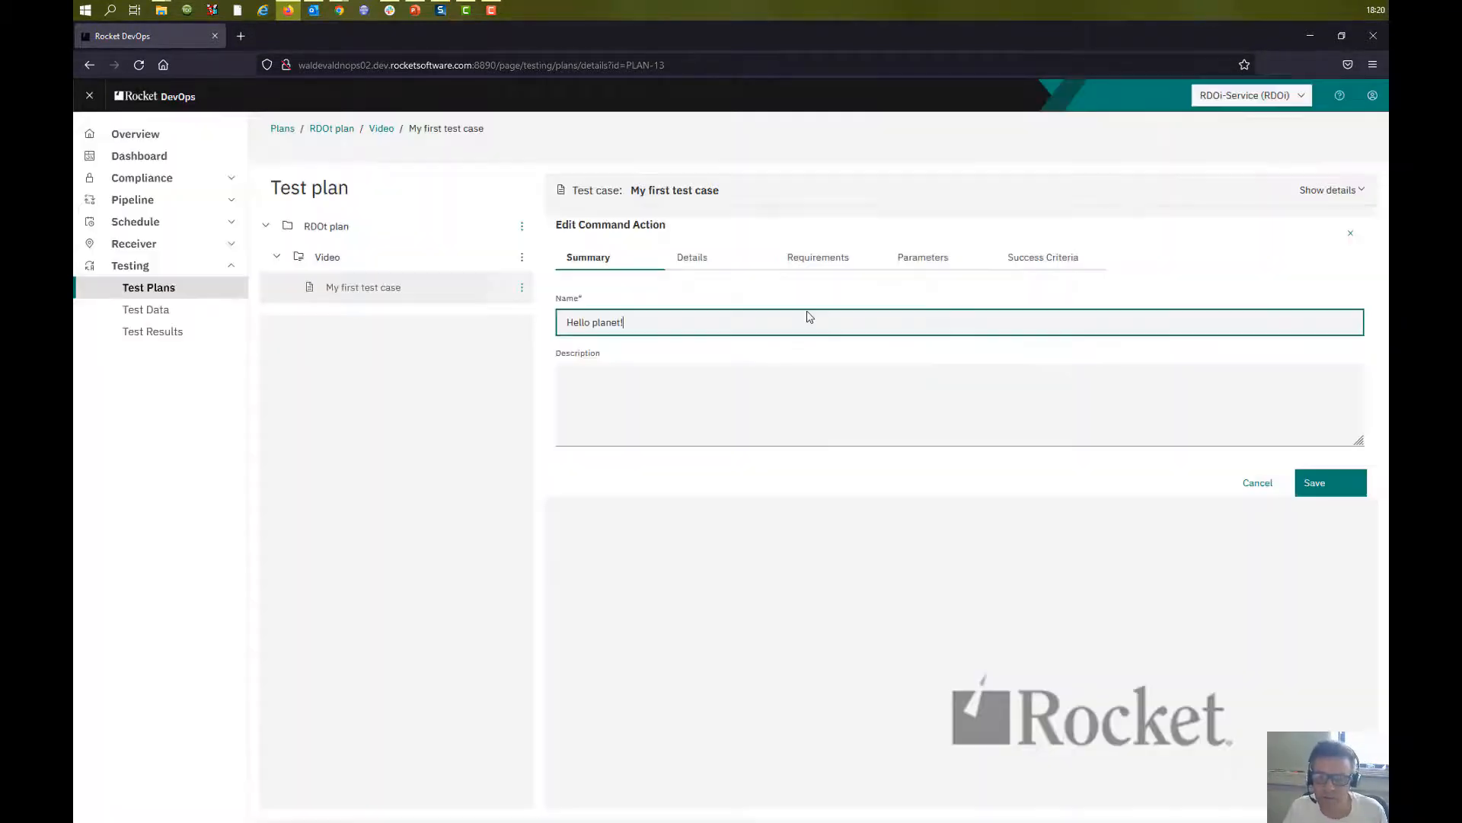
pyautogui.click(921, 257)
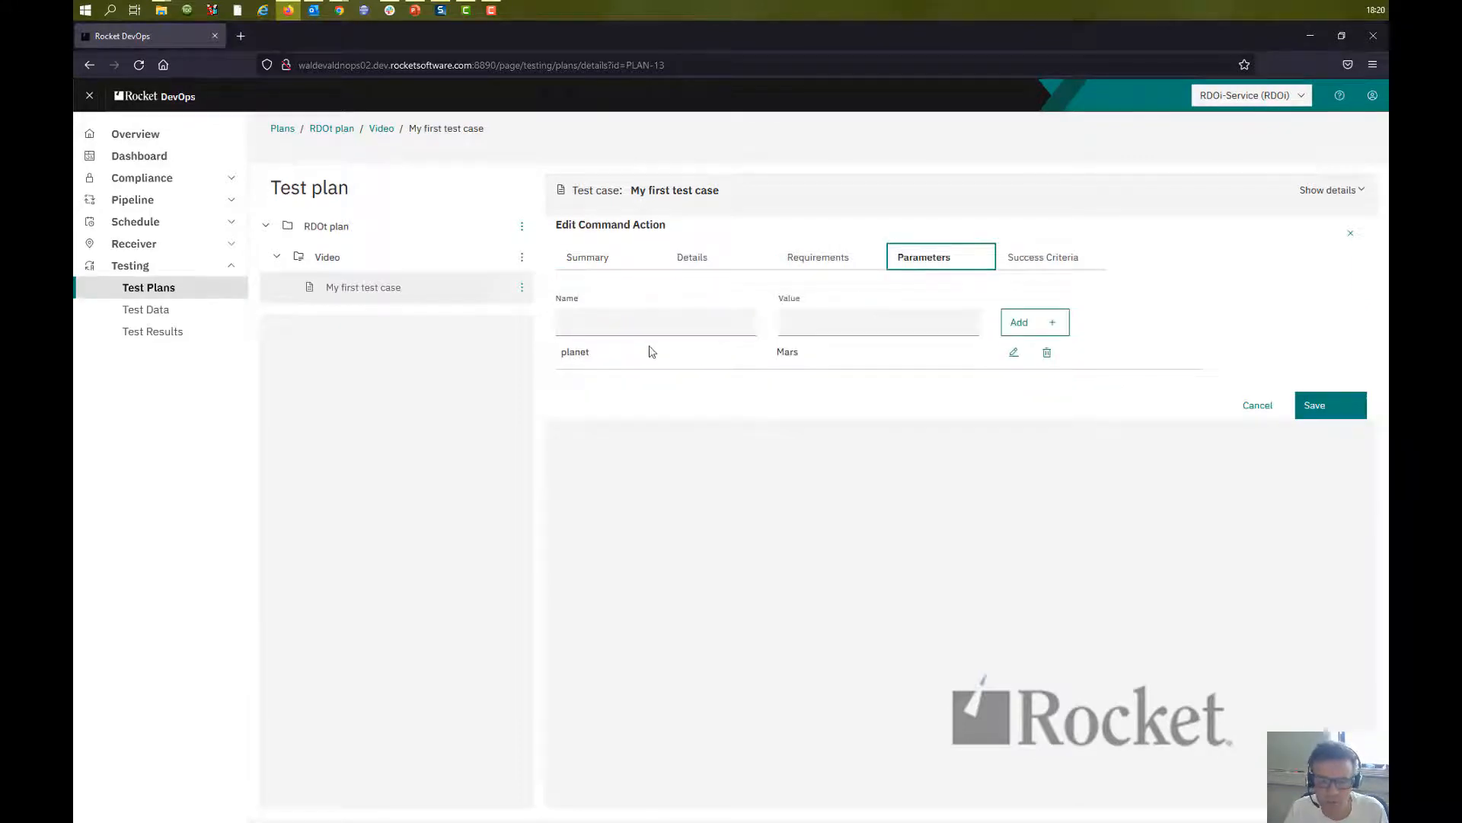
pyautogui.click(1014, 352)
pyautogui.click(876, 363)
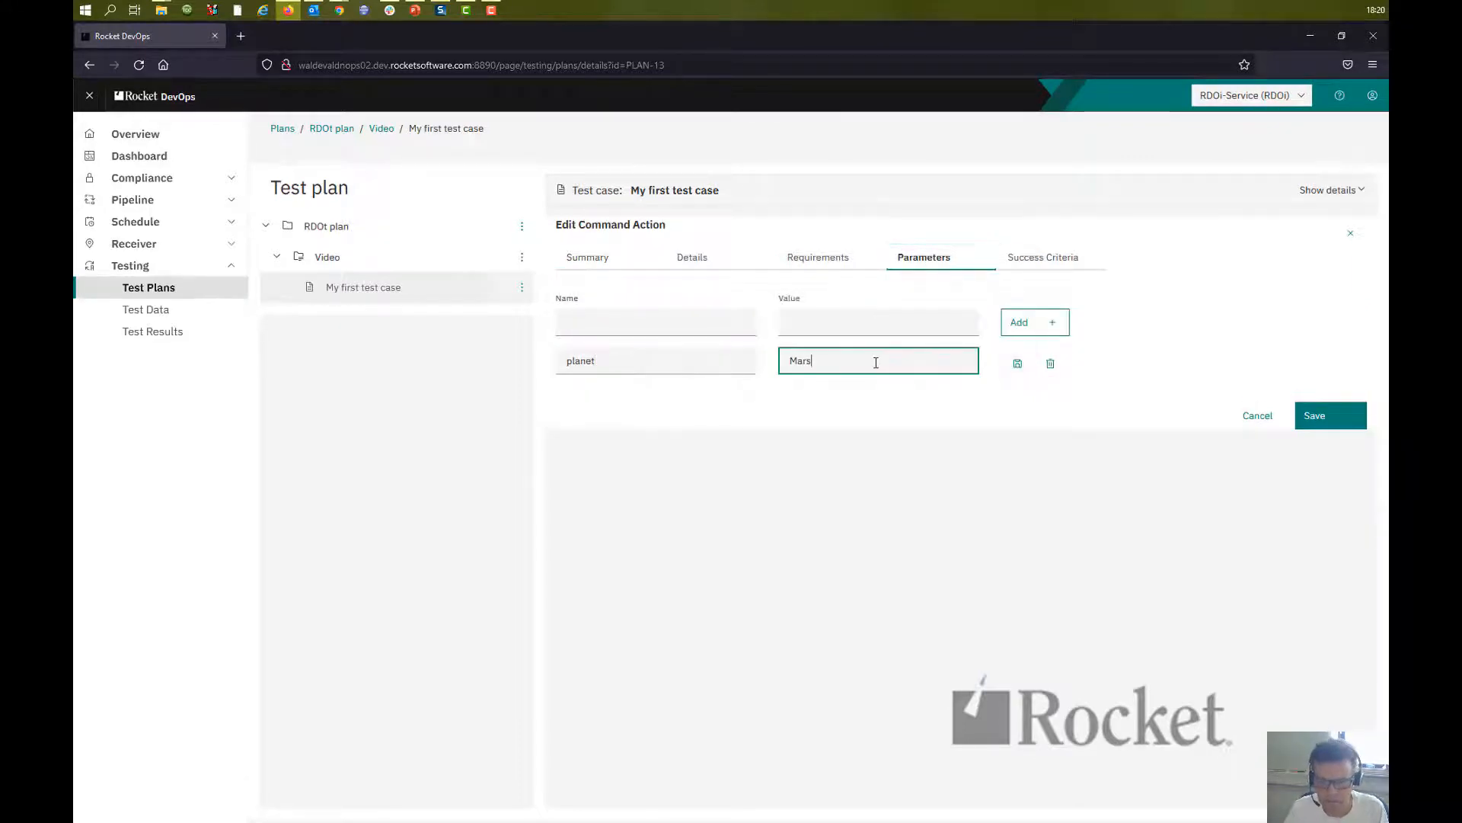
pyautogui.hotkey('ctrl', 'a')
pyautogui.write('Ven')
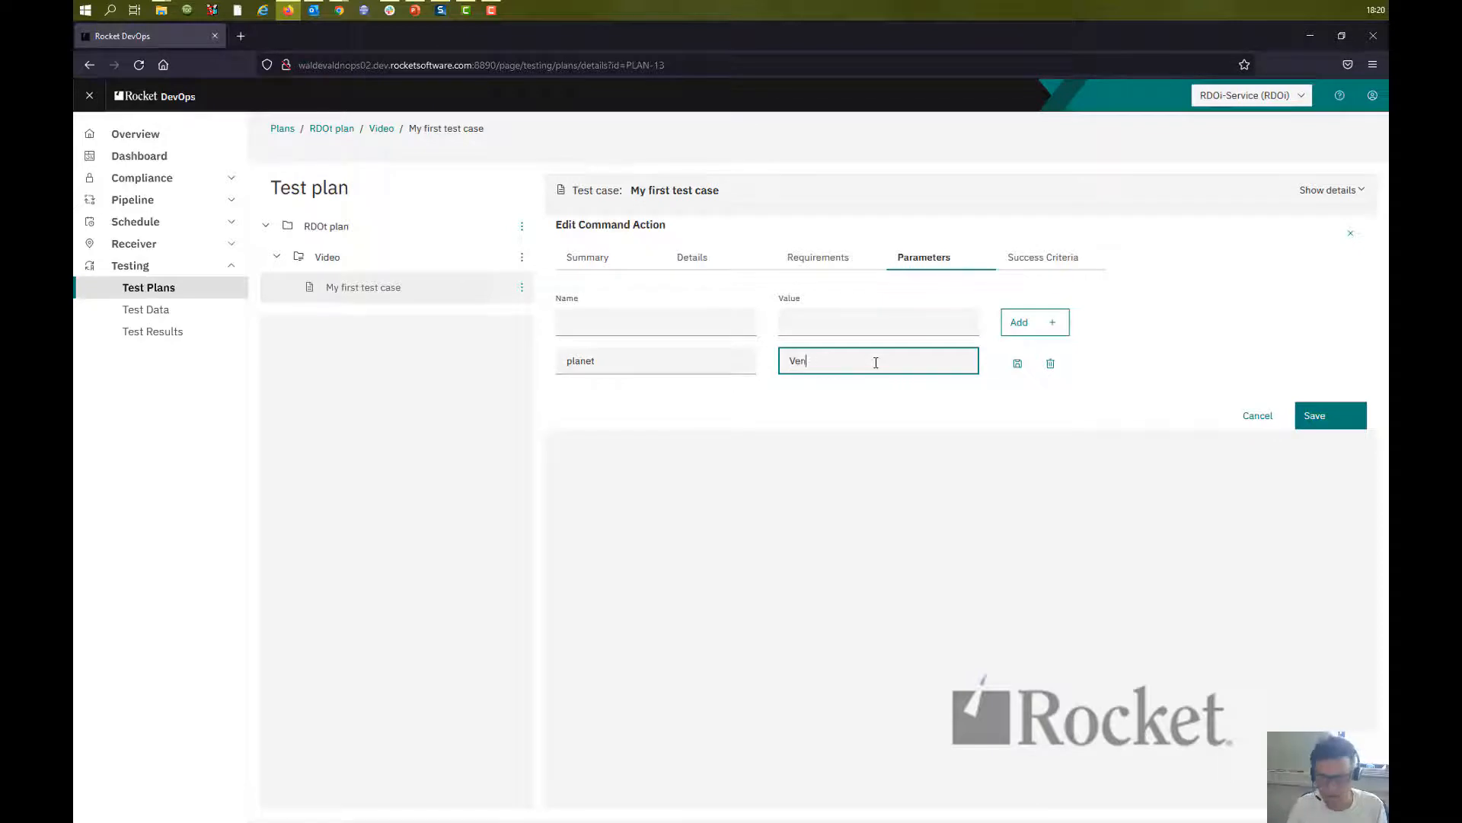
pyautogui.write('us')
pyautogui.click(1018, 363)
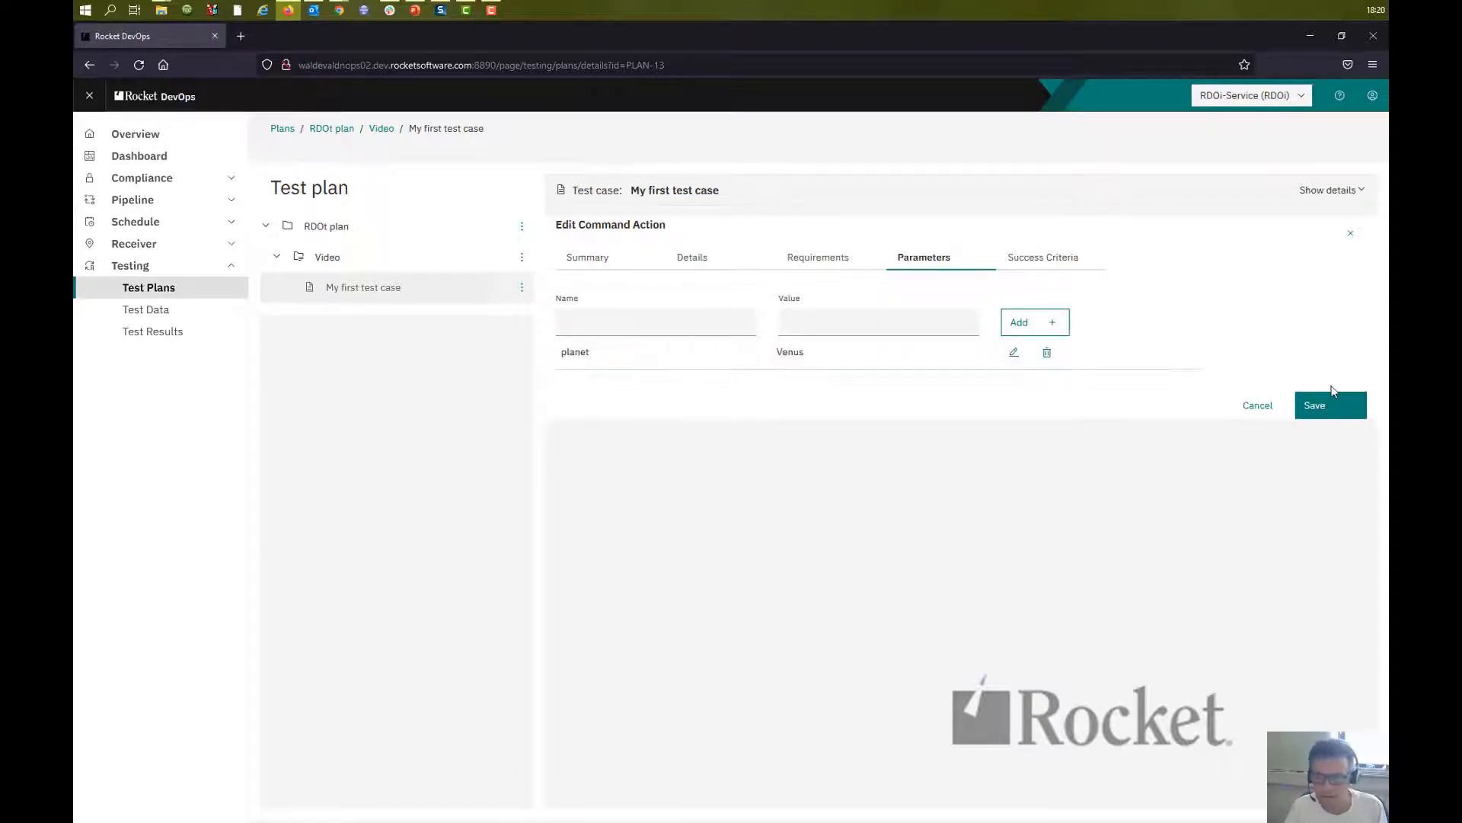
pyautogui.click(1335, 412)
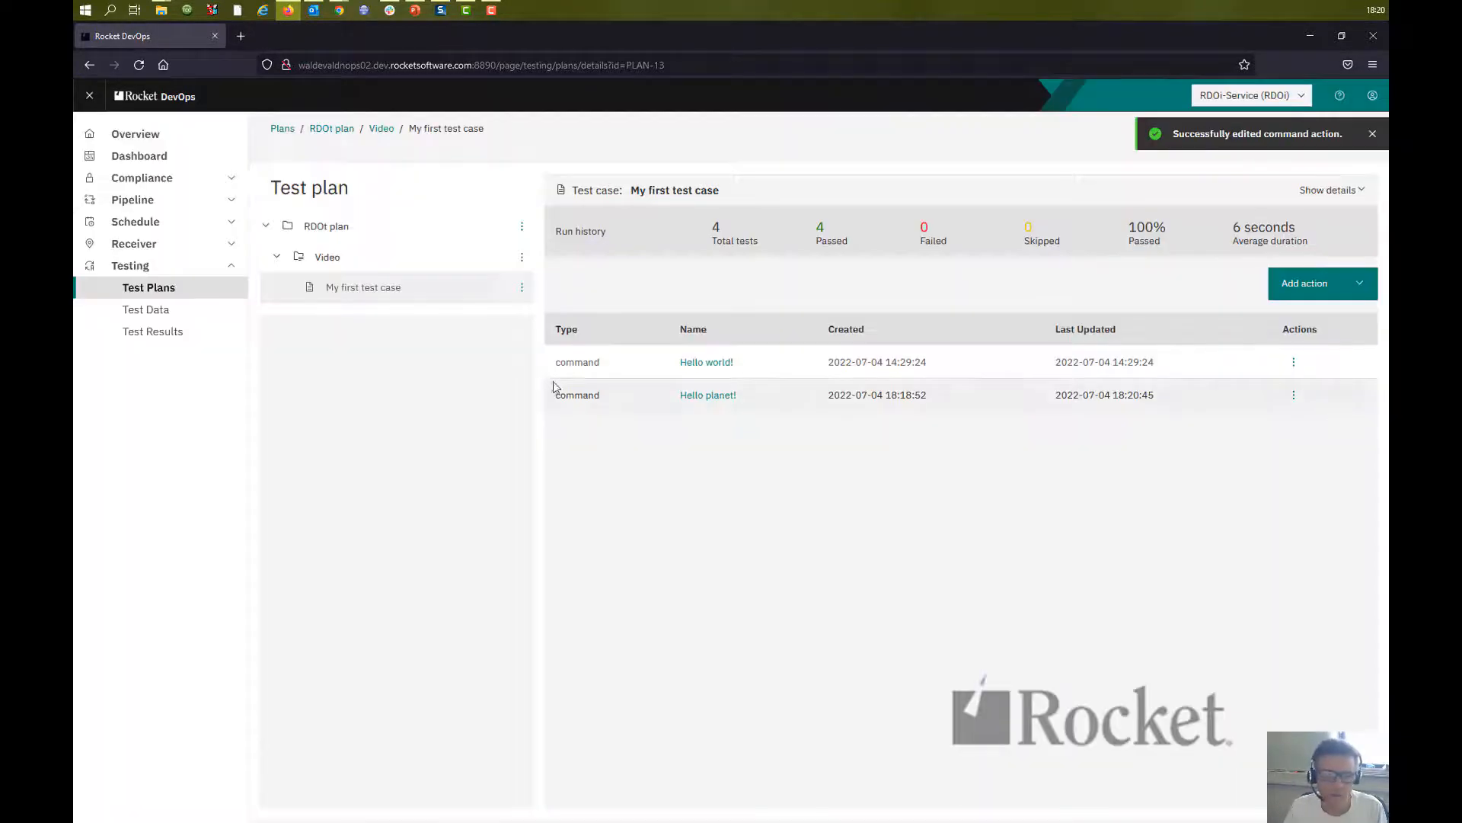
# Run My first test case from the test plan without notes.
pyautogui.click(521, 288)
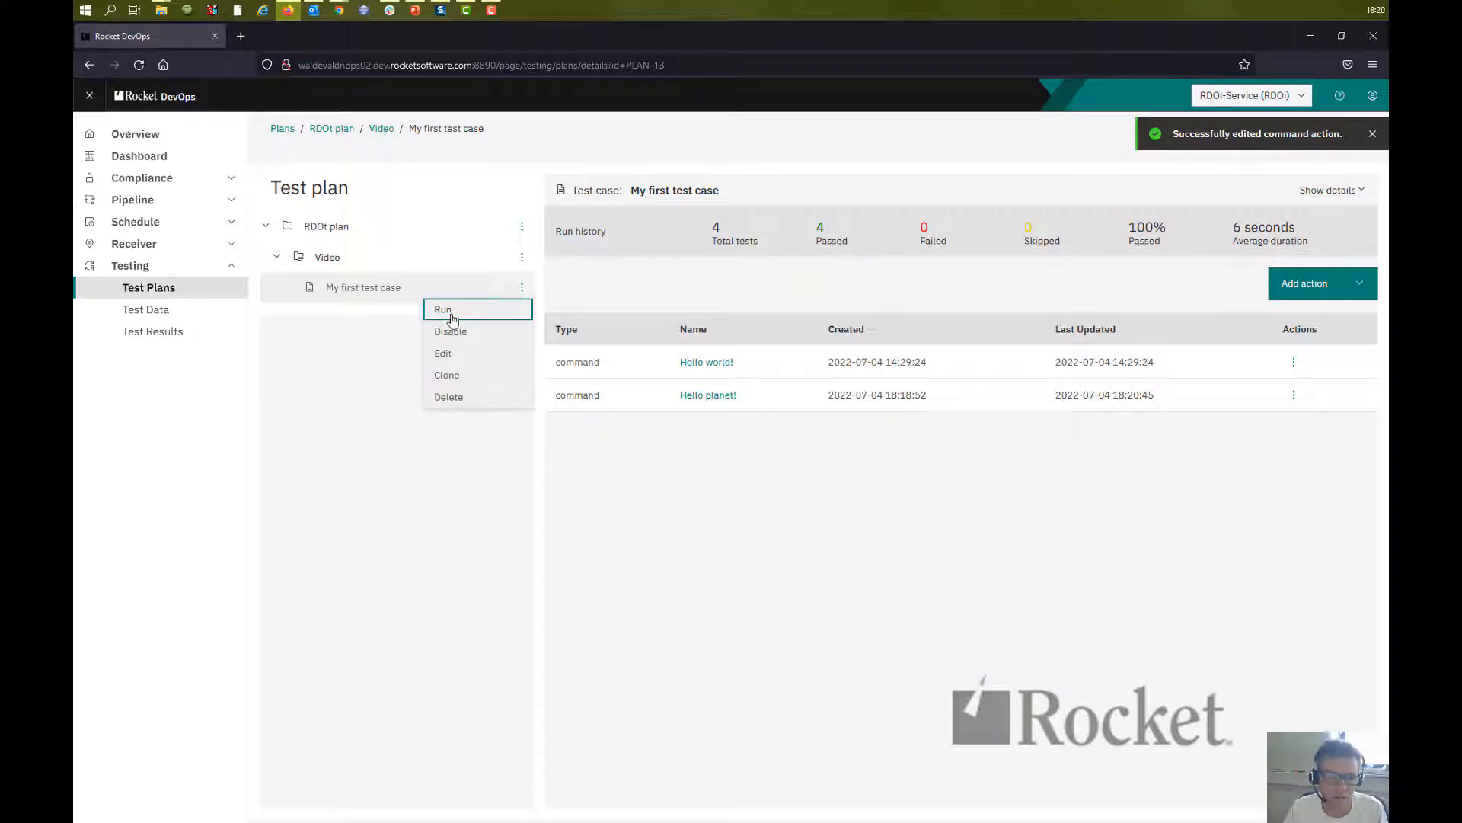
pyautogui.click(449, 313)
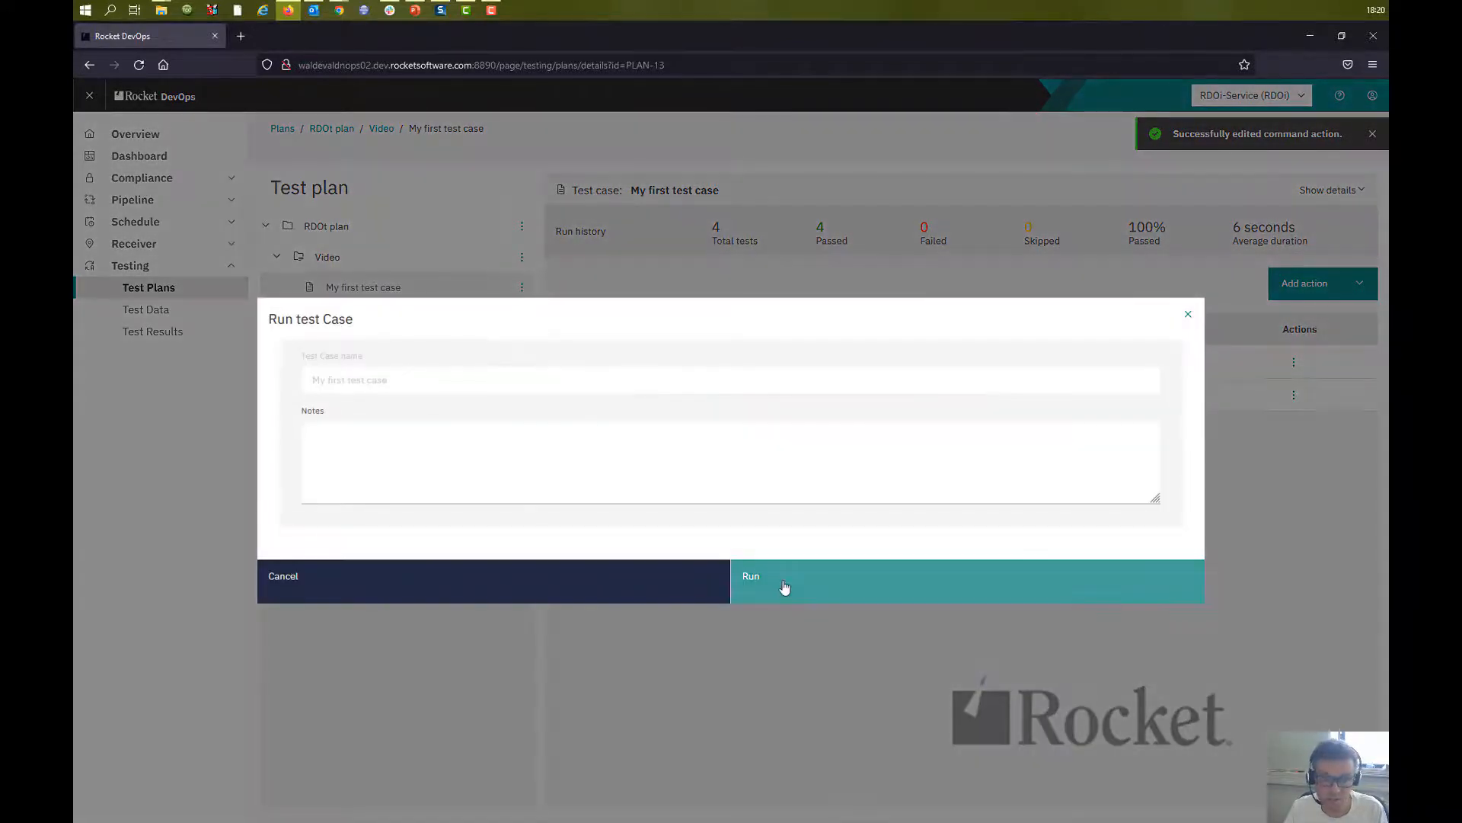
pyautogui.click(785, 586)
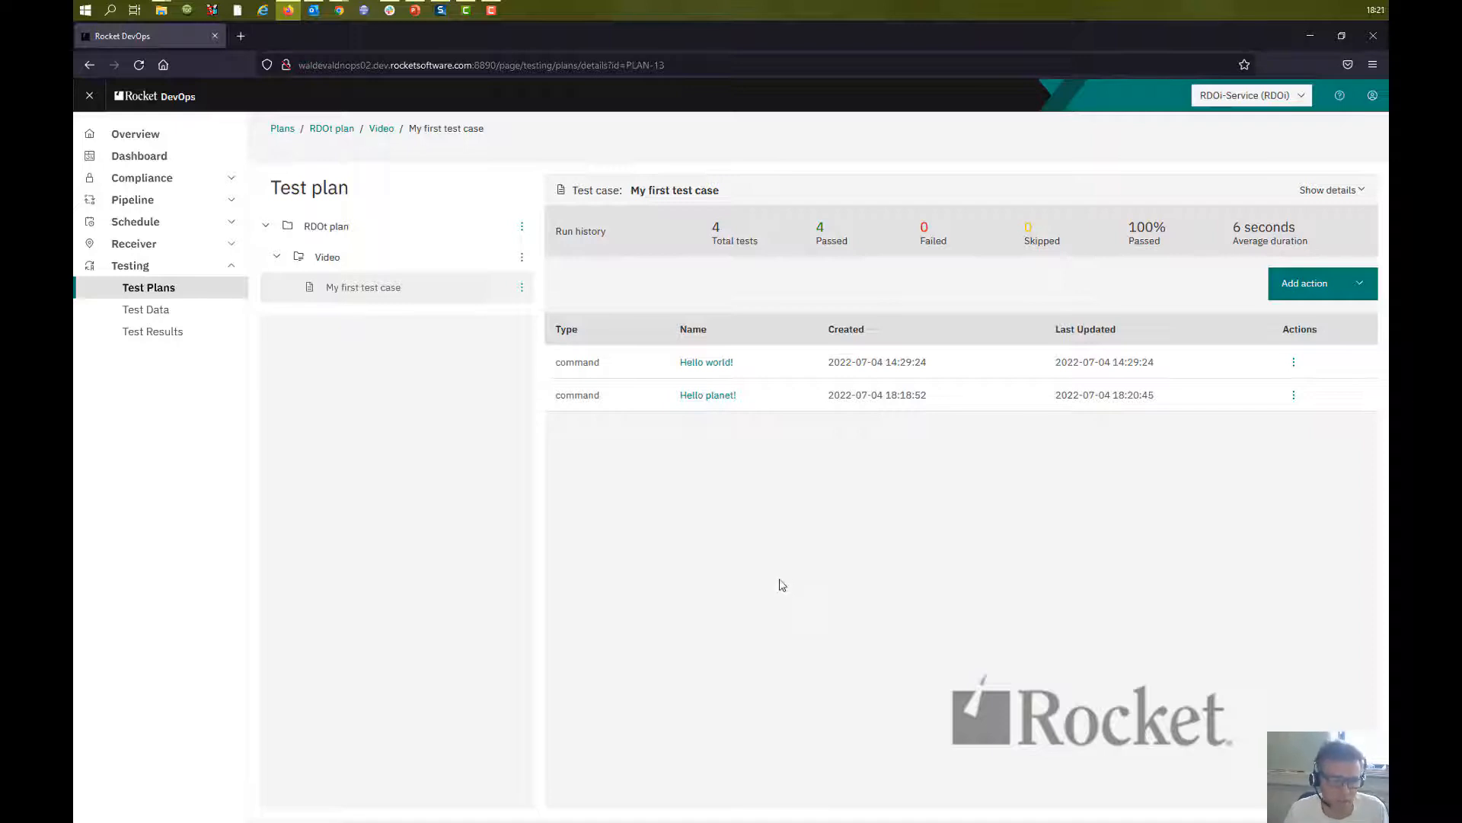
# Examine the success criteria and standard output of the Hello planet! action in the latest My first test case result, then close it.
pyautogui.click(170, 333)
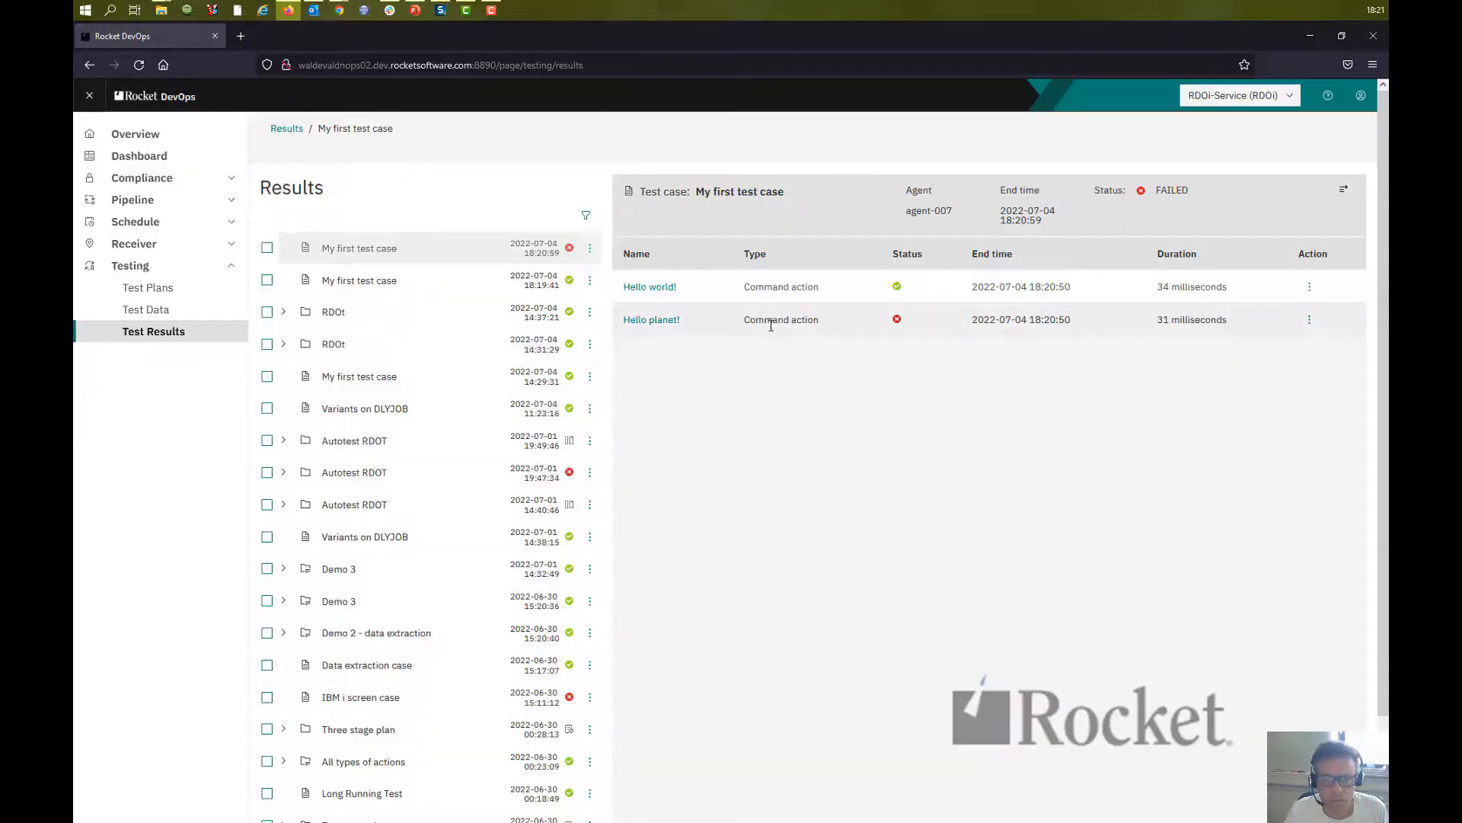
pyautogui.click(668, 320)
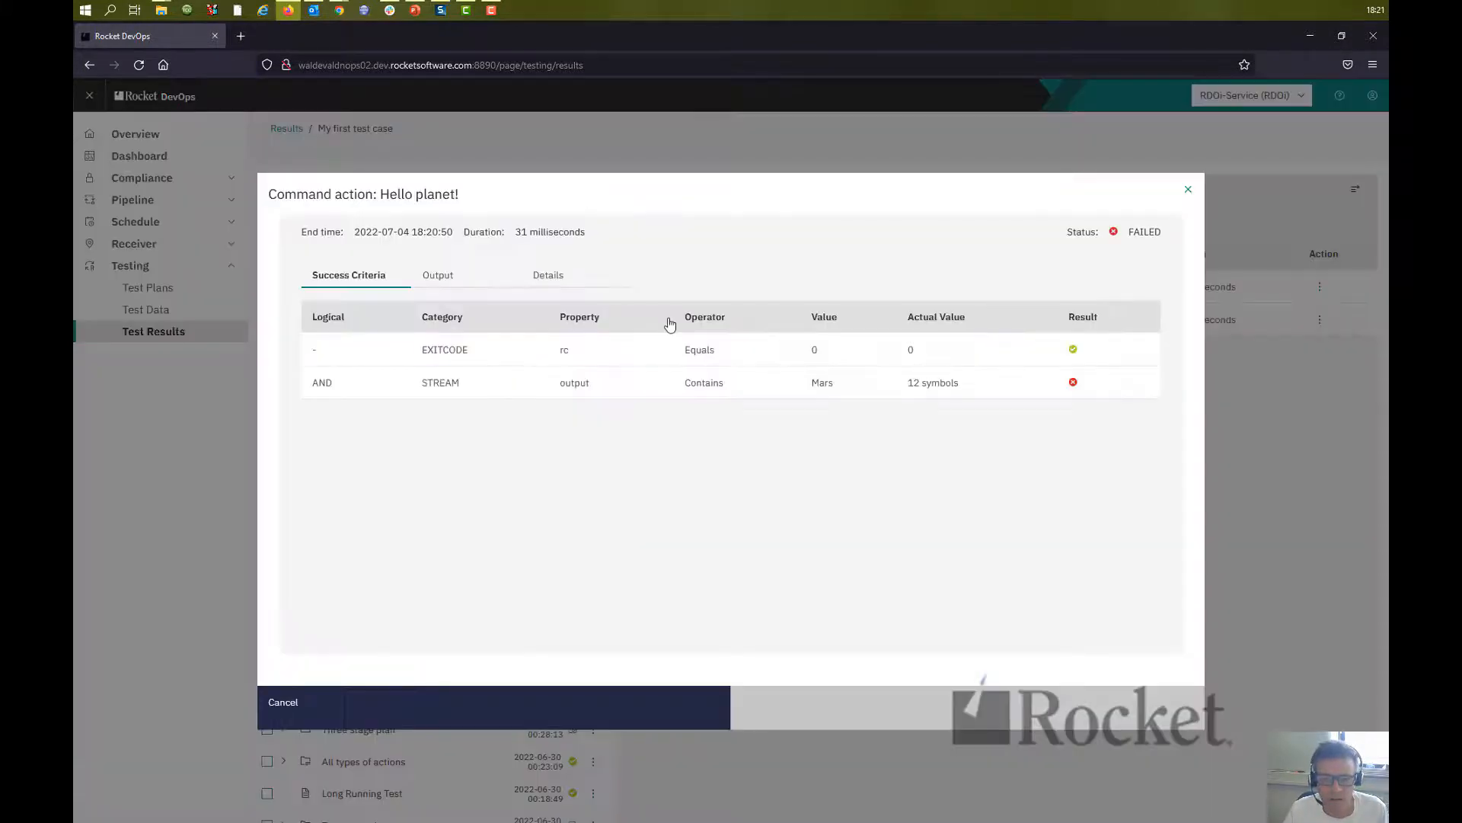
pyautogui.doubleClick(823, 383)
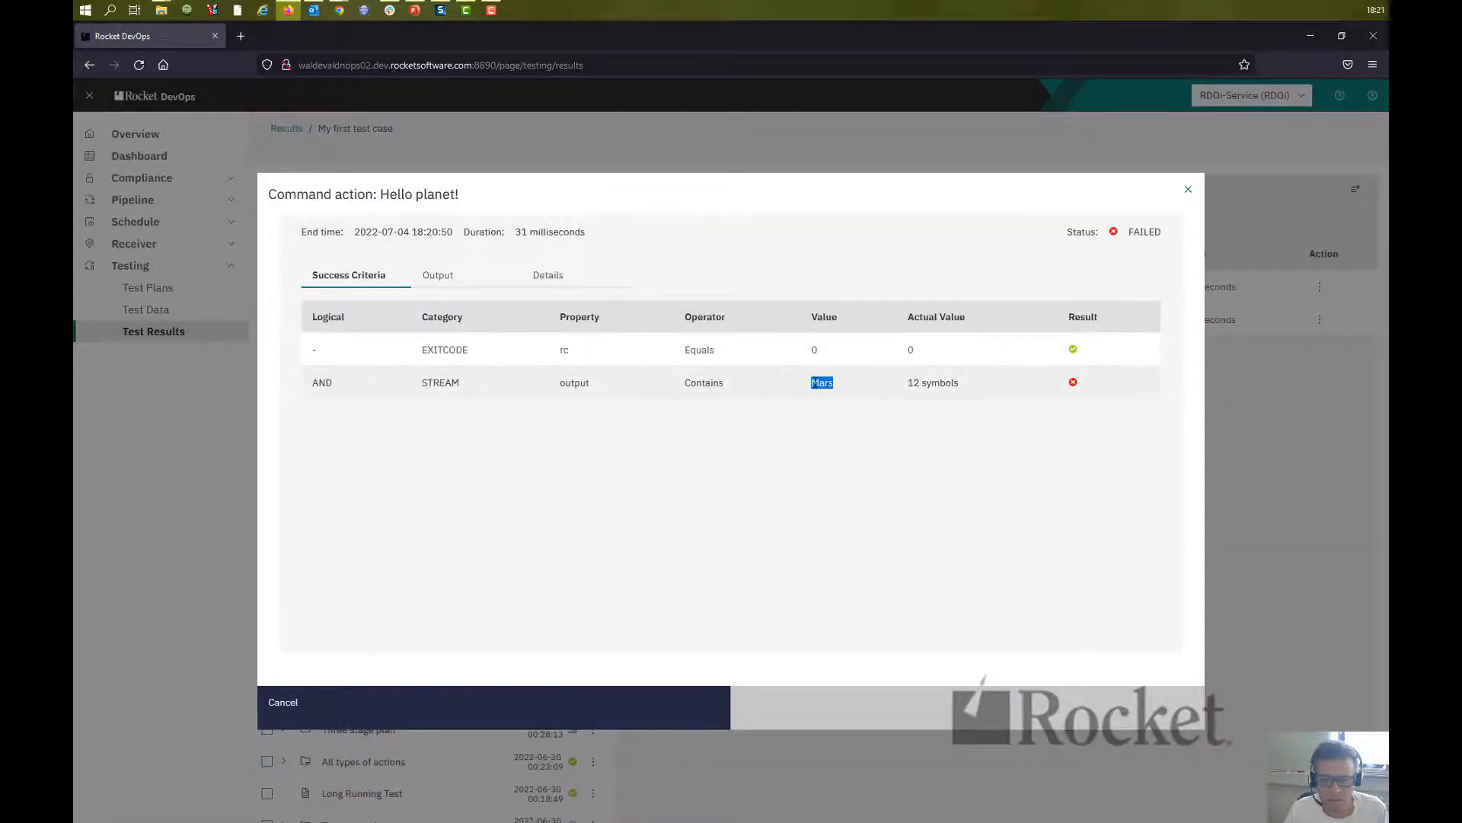
pyautogui.click(438, 279)
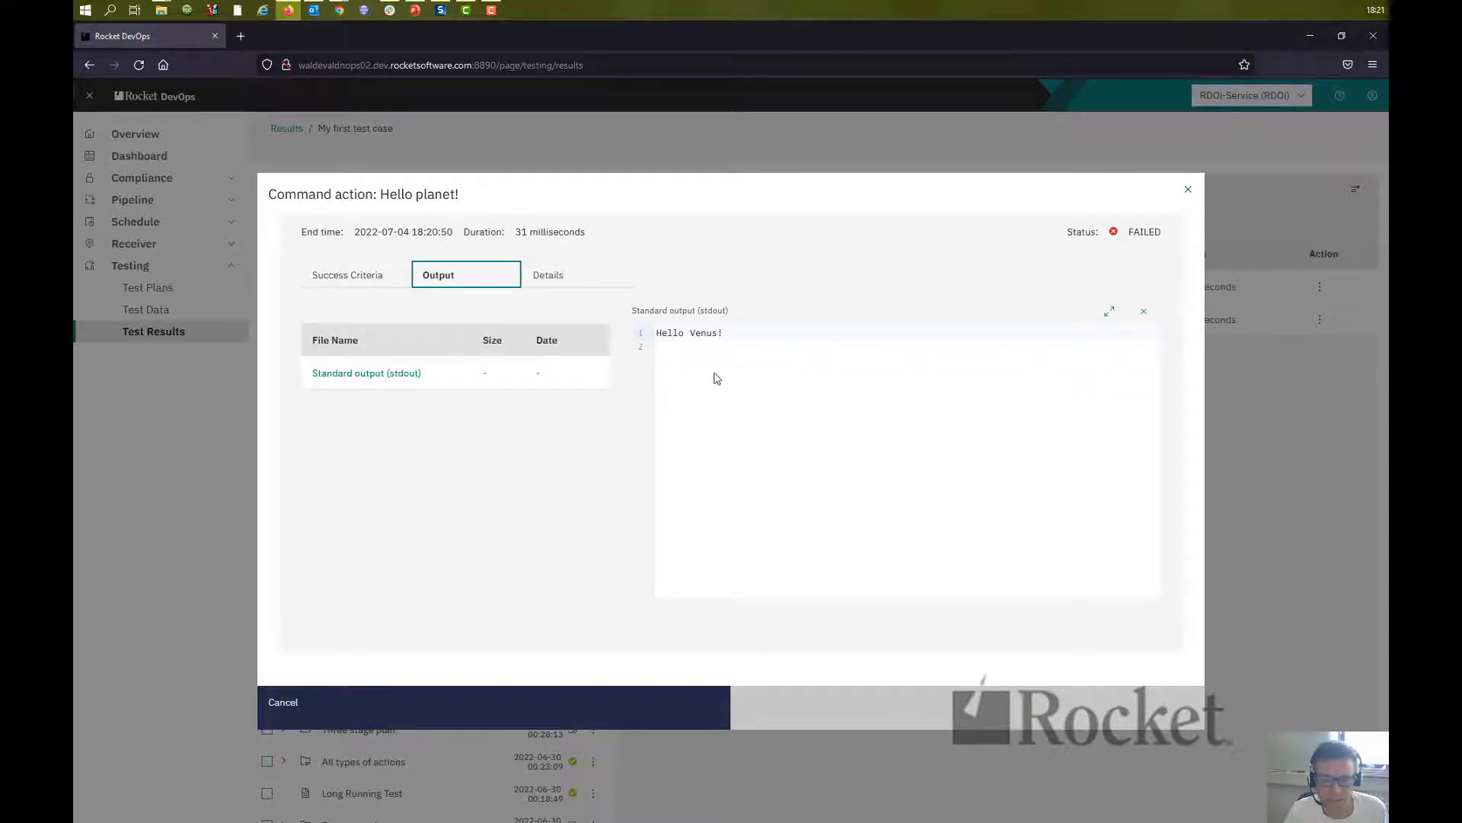
pyautogui.click(709, 338)
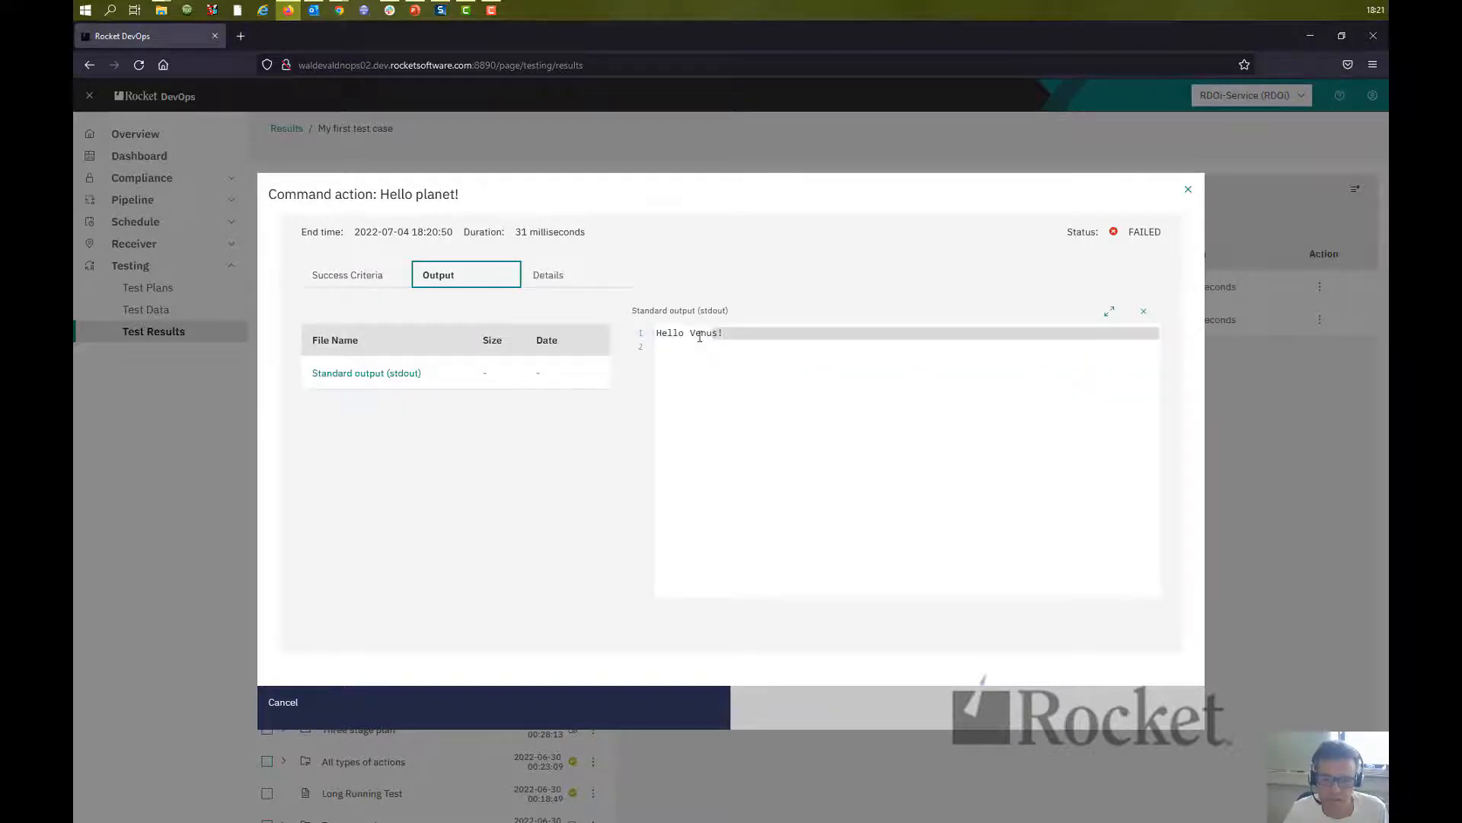
pyautogui.click(698, 344)
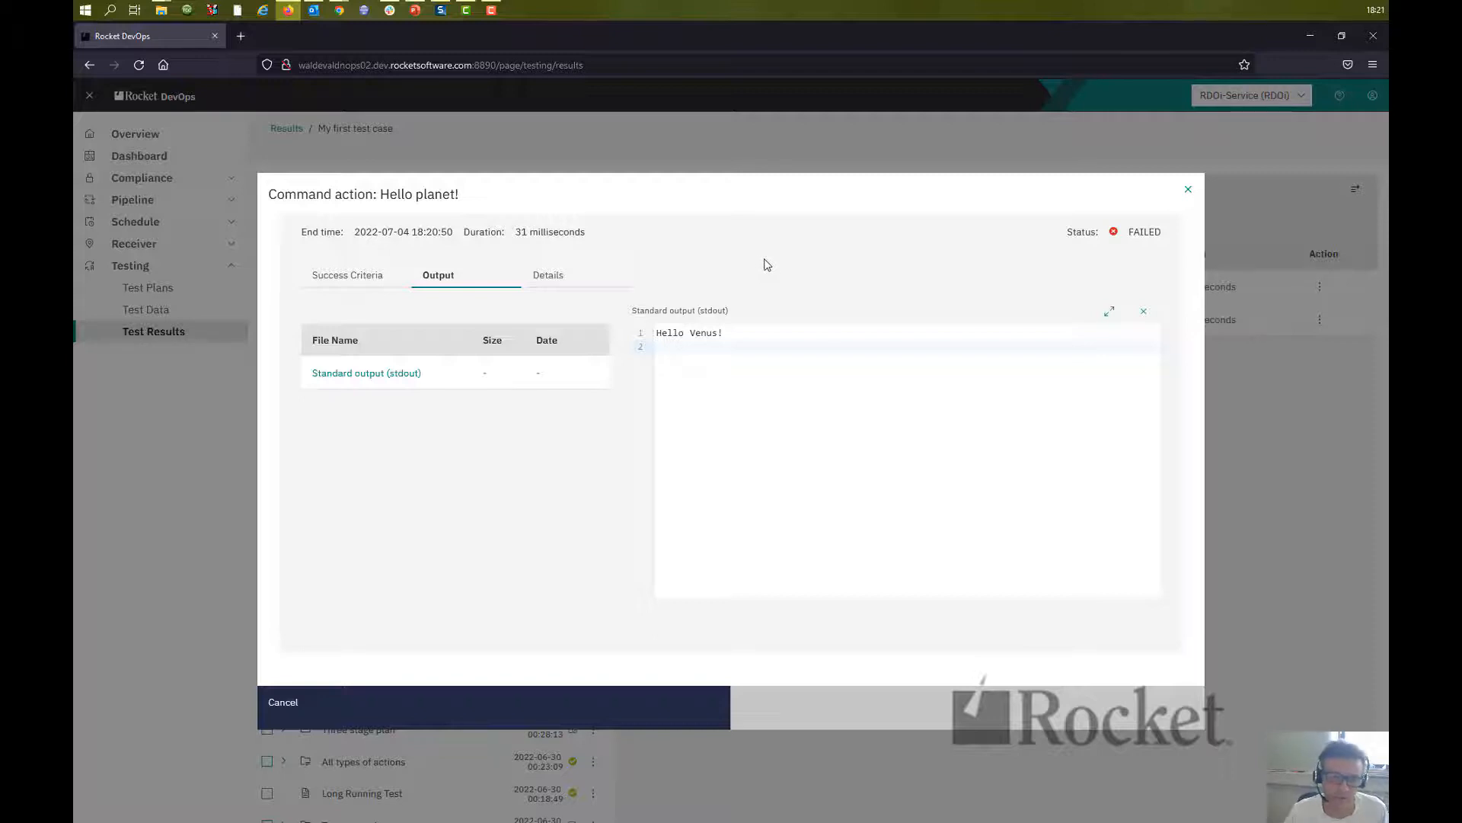
pyautogui.click(303, 712)
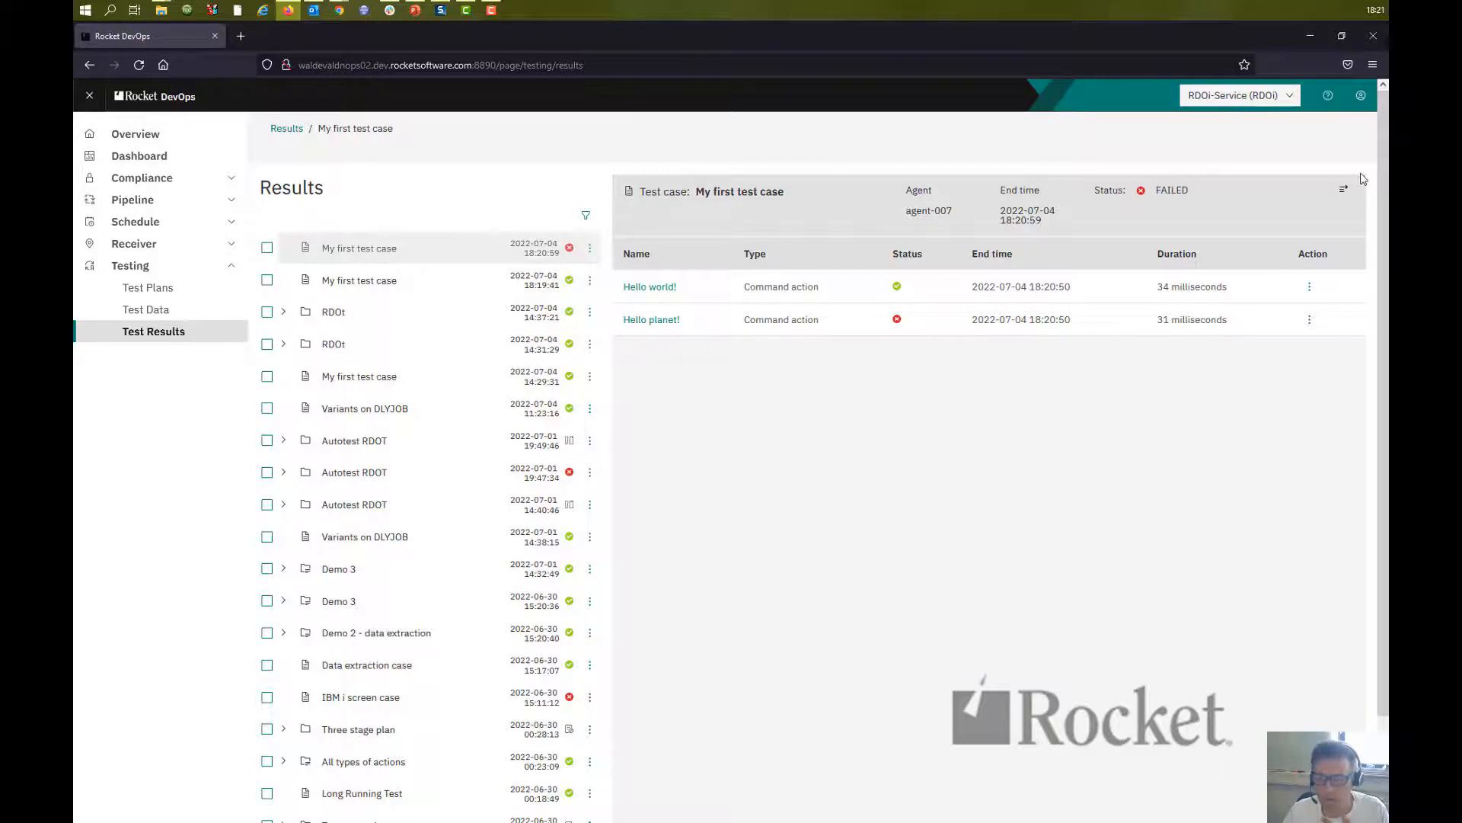
# Return to My first test case in its plan and start a new command action named Lorem Ipsum.
pyautogui.click(1344, 194)
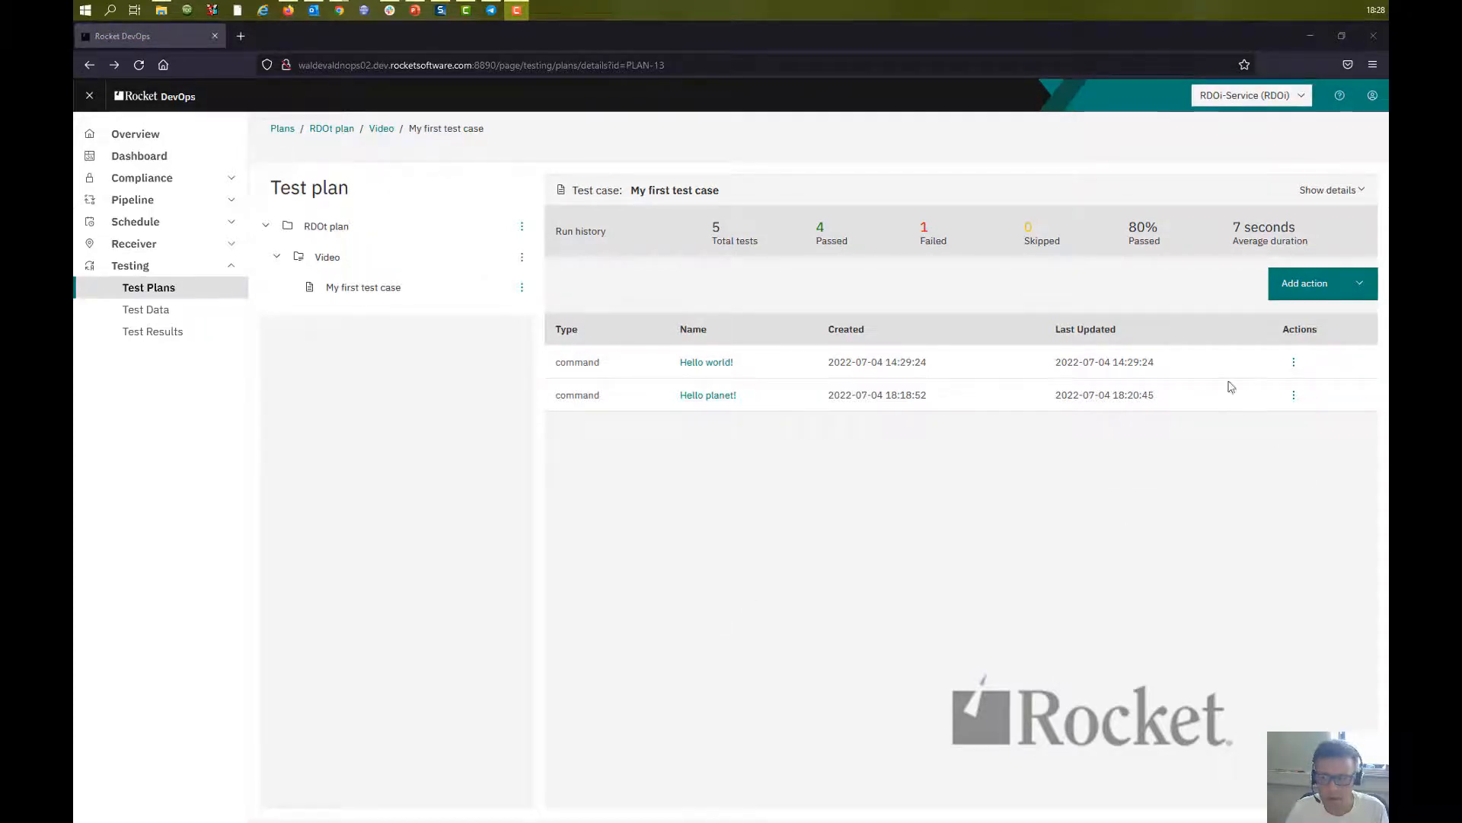
pyautogui.click(1308, 287)
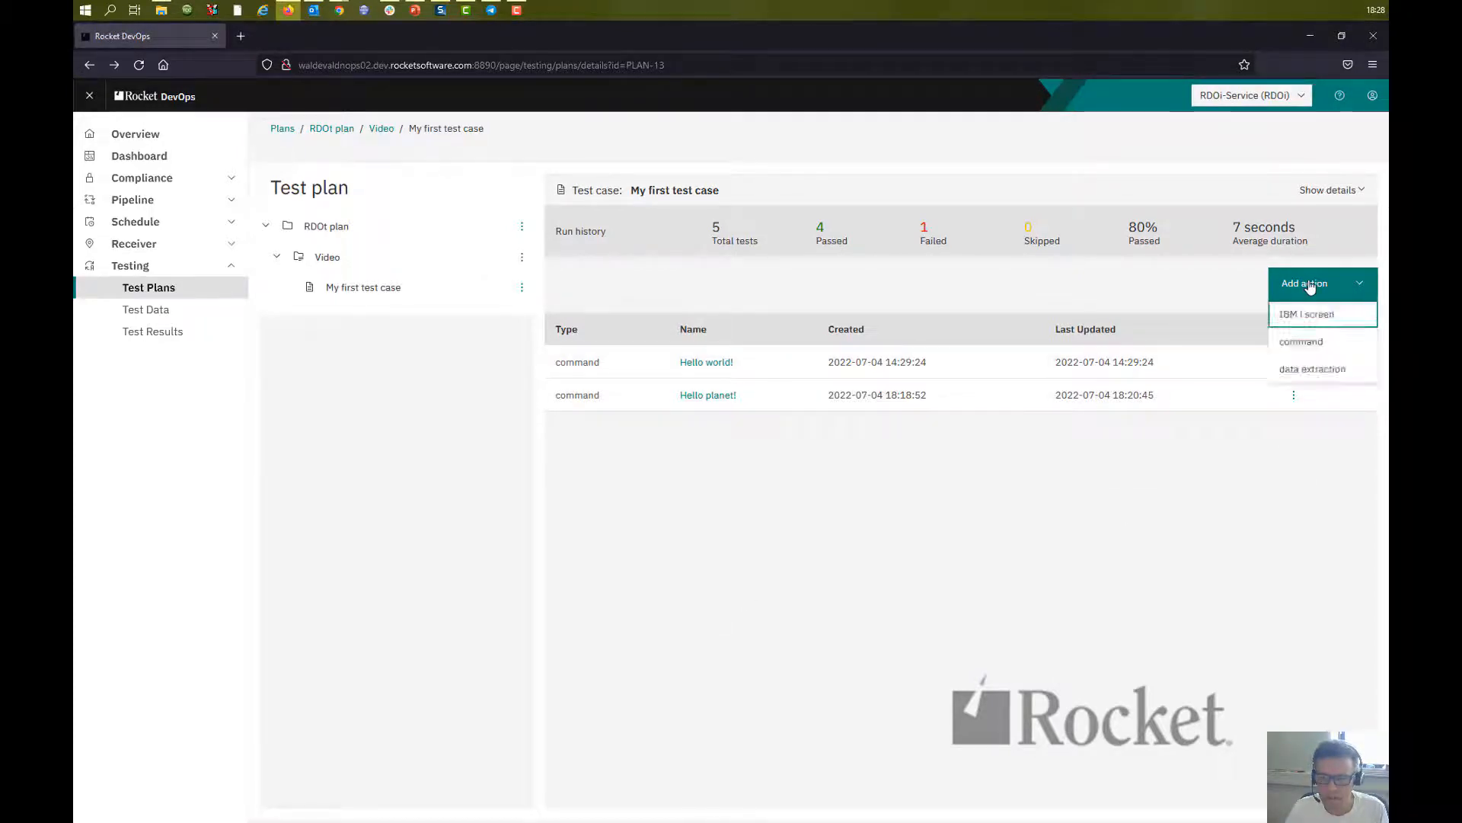
pyautogui.click(1309, 344)
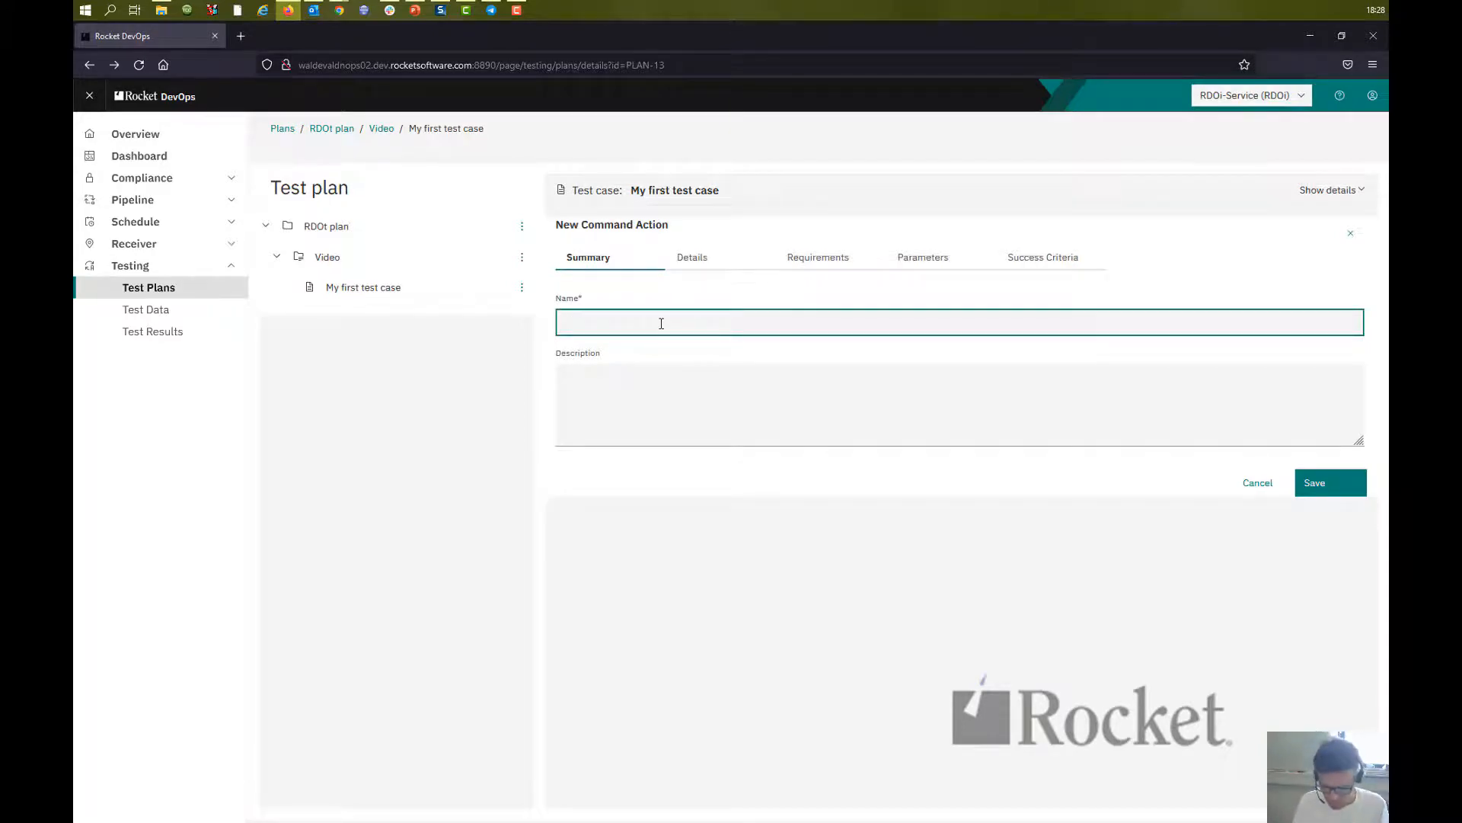
pyautogui.write('Lorem Ipsum')
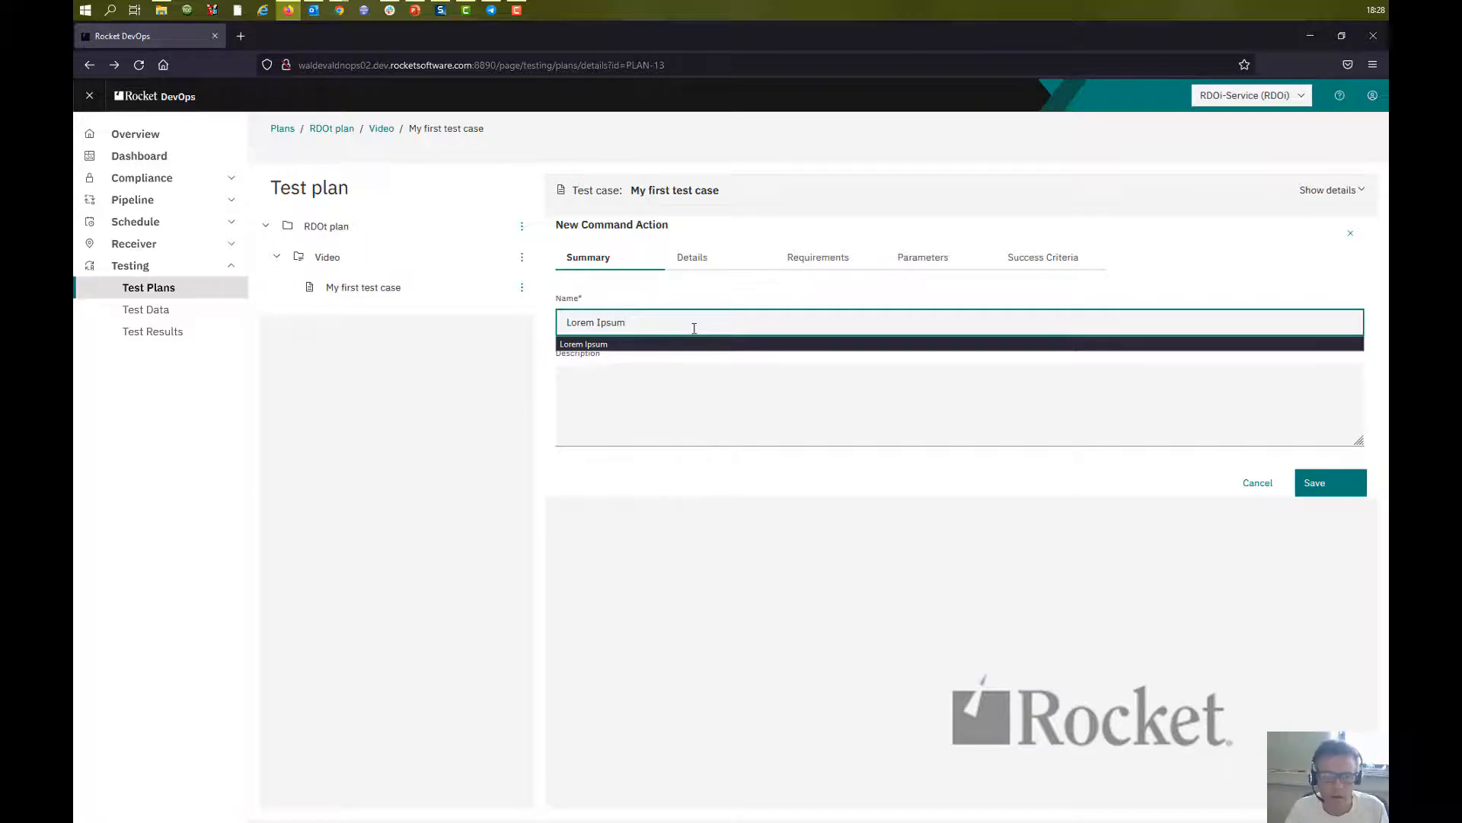
# Attach the file loremipsum.cmd from the C:\rdot folder to the Lorem Ipsum action.
pyautogui.click(692, 263)
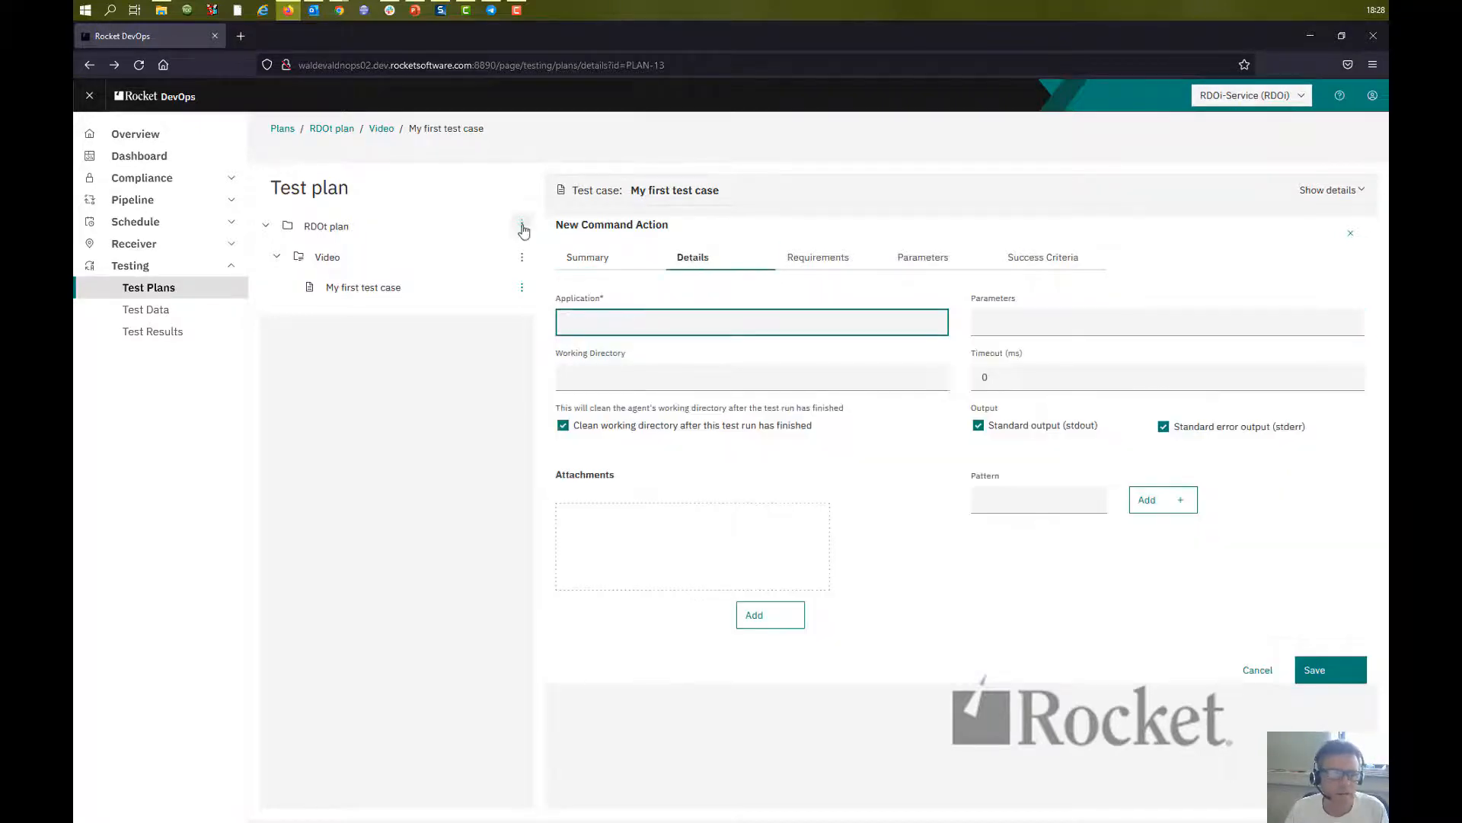
pyautogui.click(161, 10)
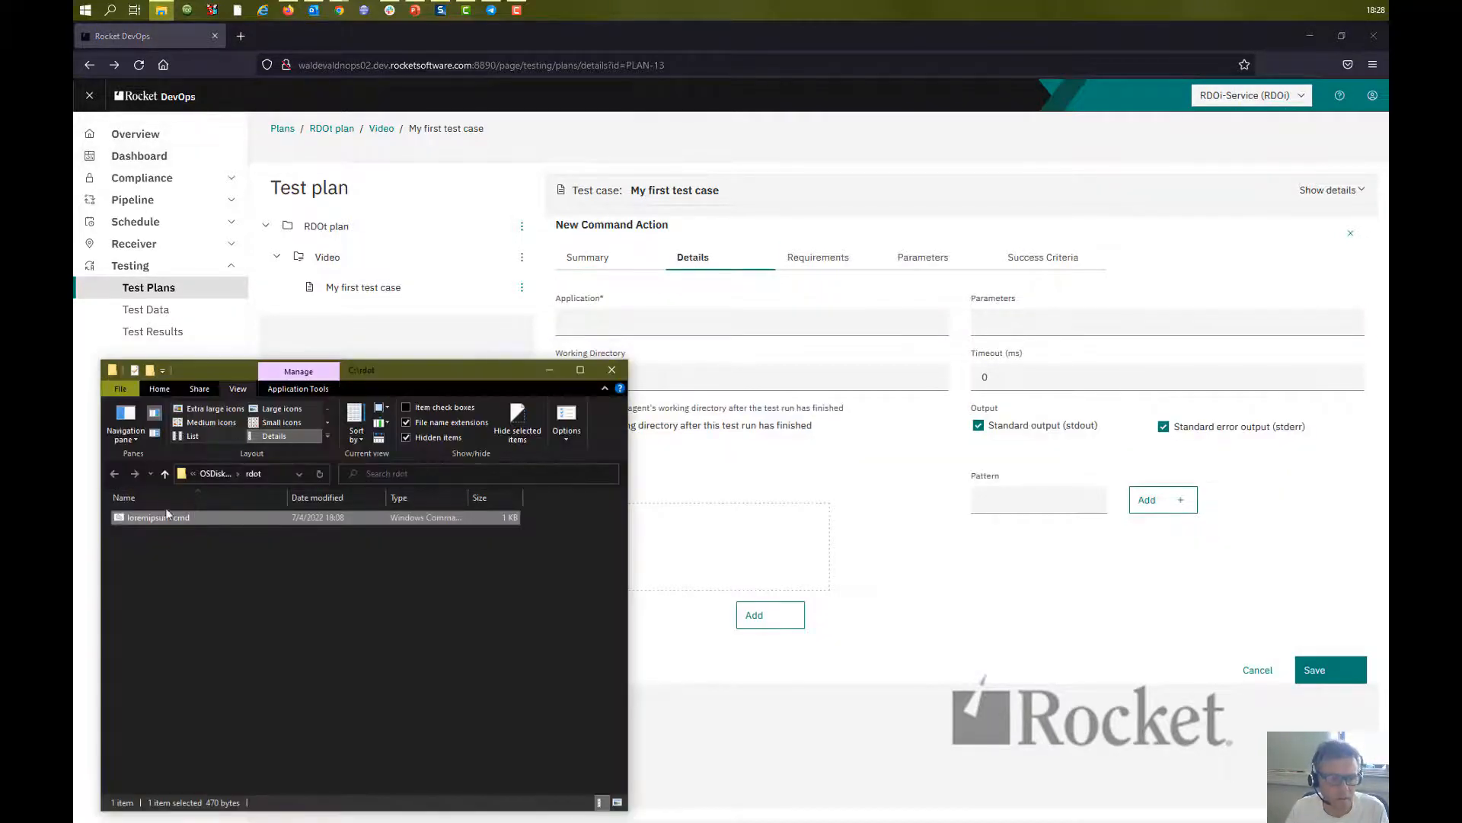
pyautogui.hotkey('alt', 'd')
pyautogui.hotkey('ctrl', 'c')
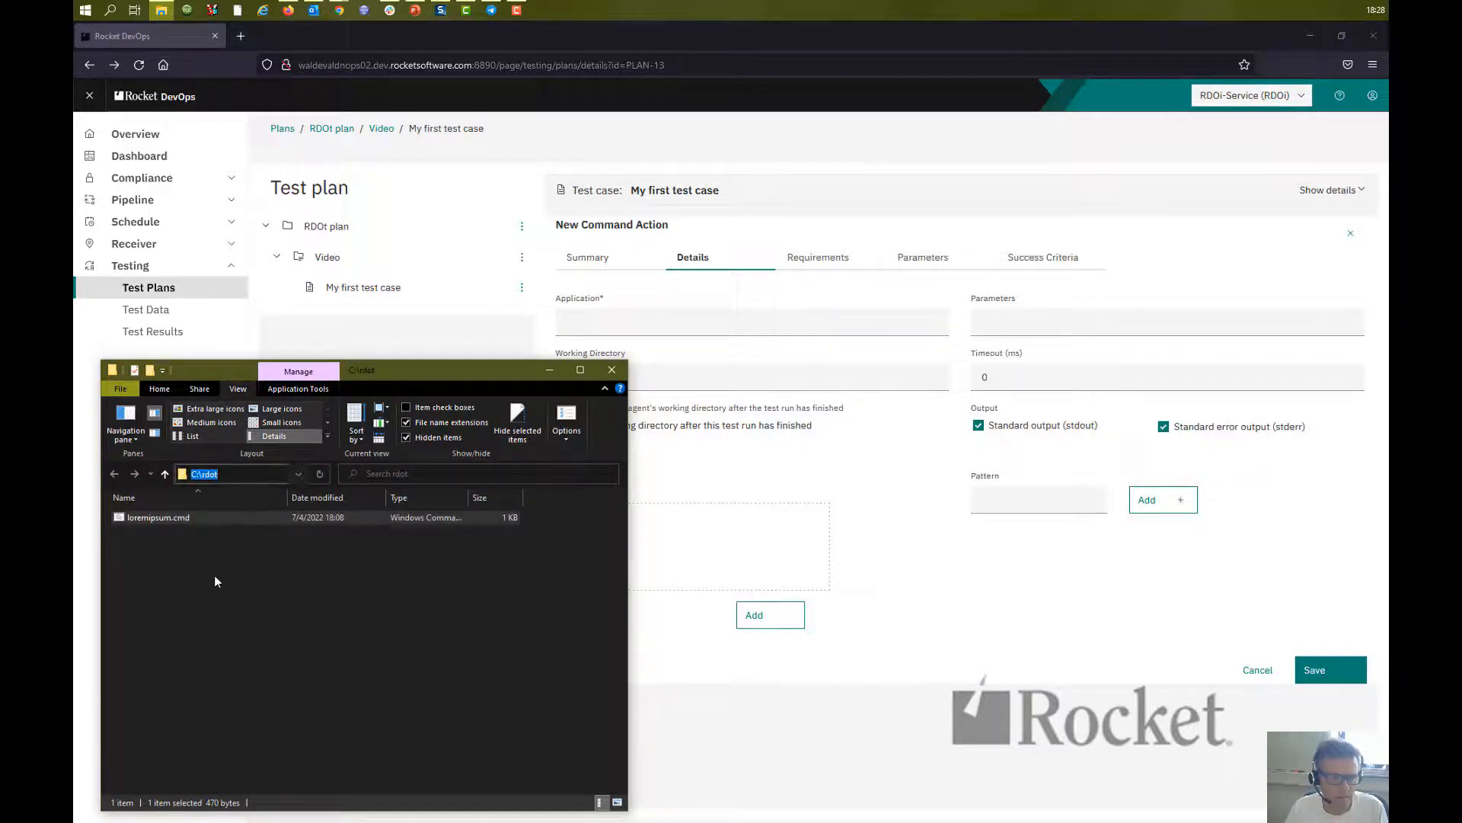
pyautogui.click(750, 560)
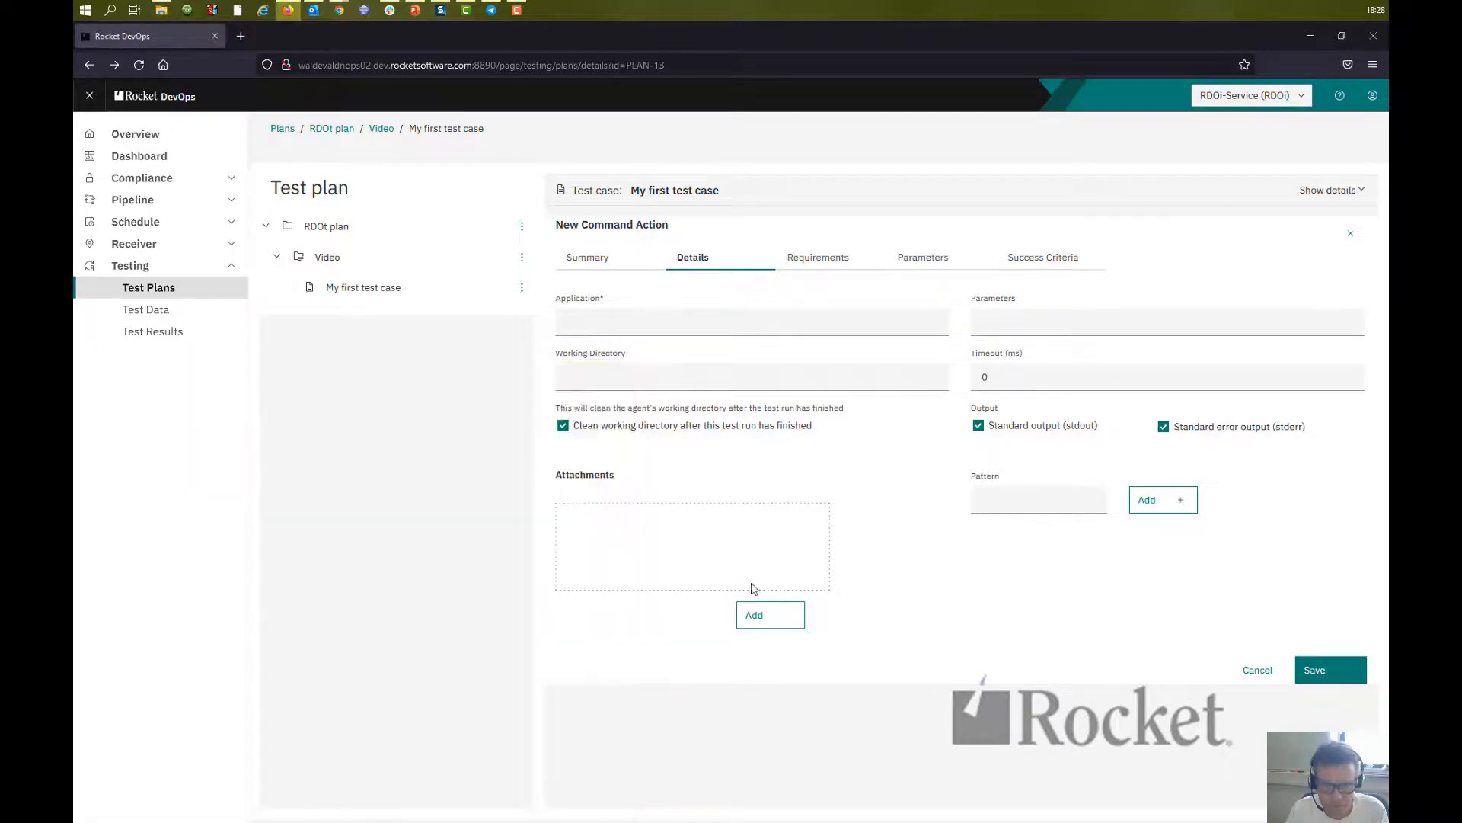
pyautogui.click(758, 619)
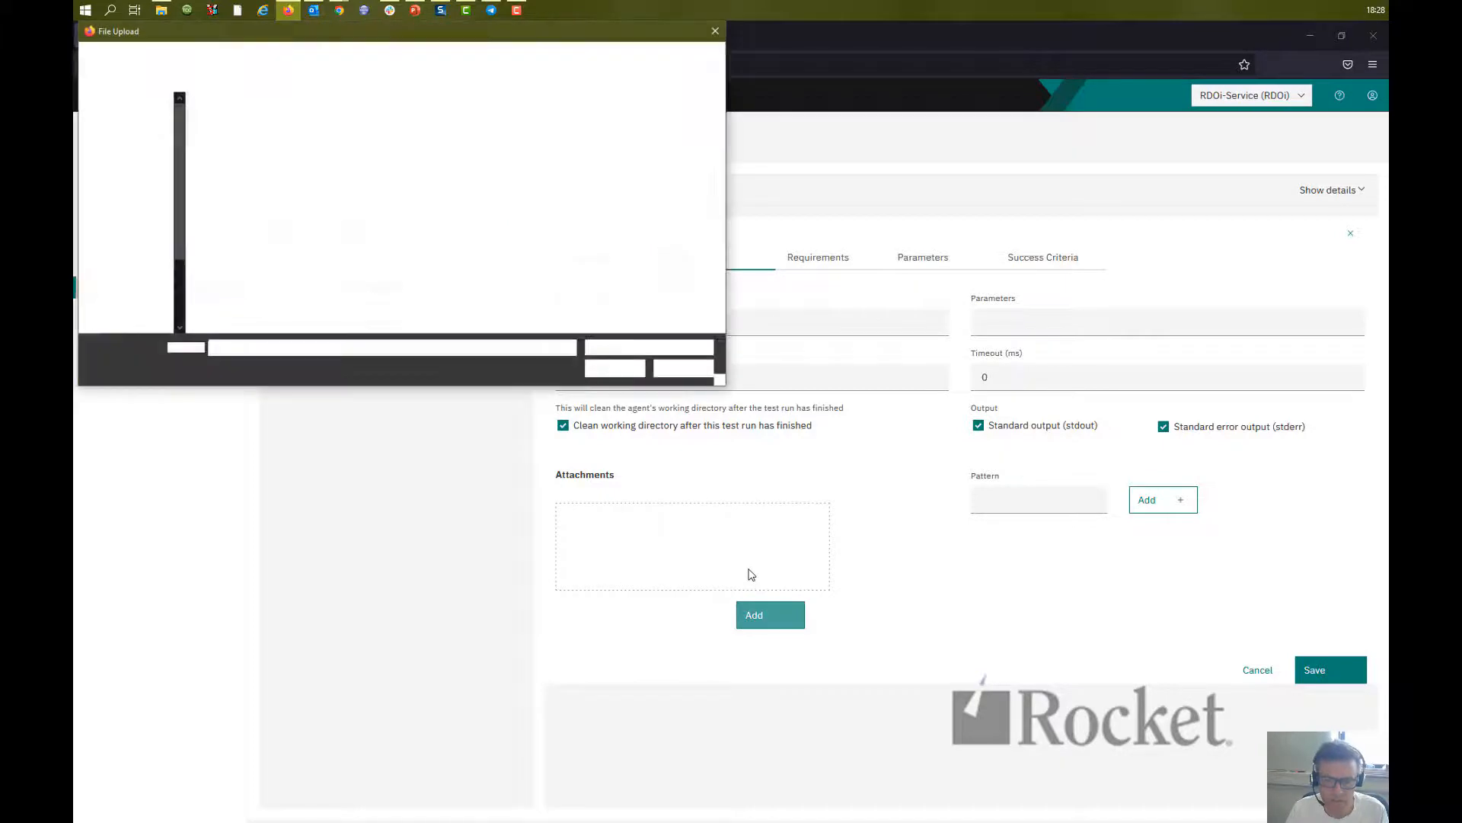
pyautogui.hotkey('ctrl', 'v')
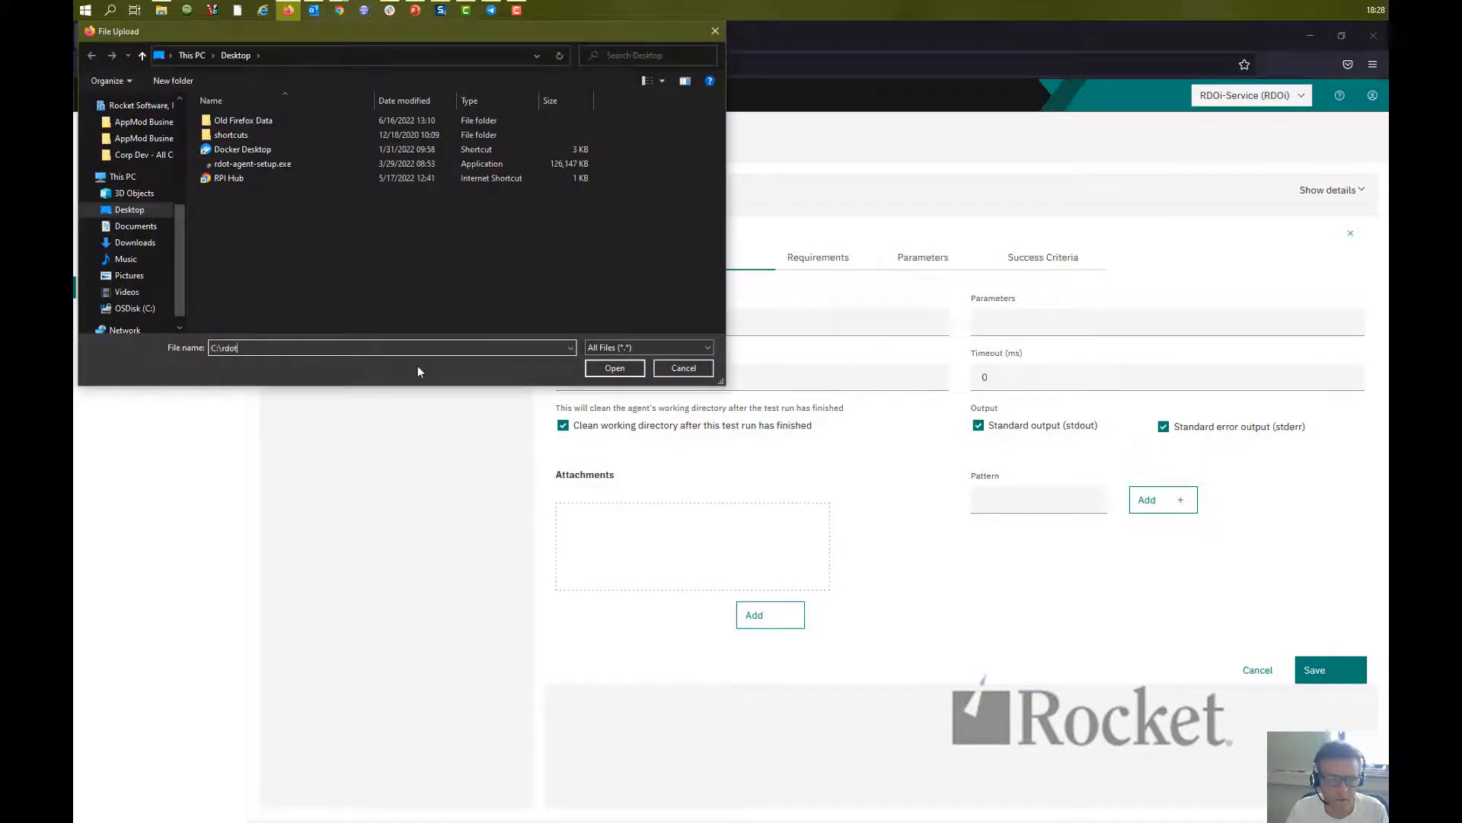
pyautogui.click(623, 367)
pyautogui.click(223, 124)
pyautogui.doubleClick(223, 126)
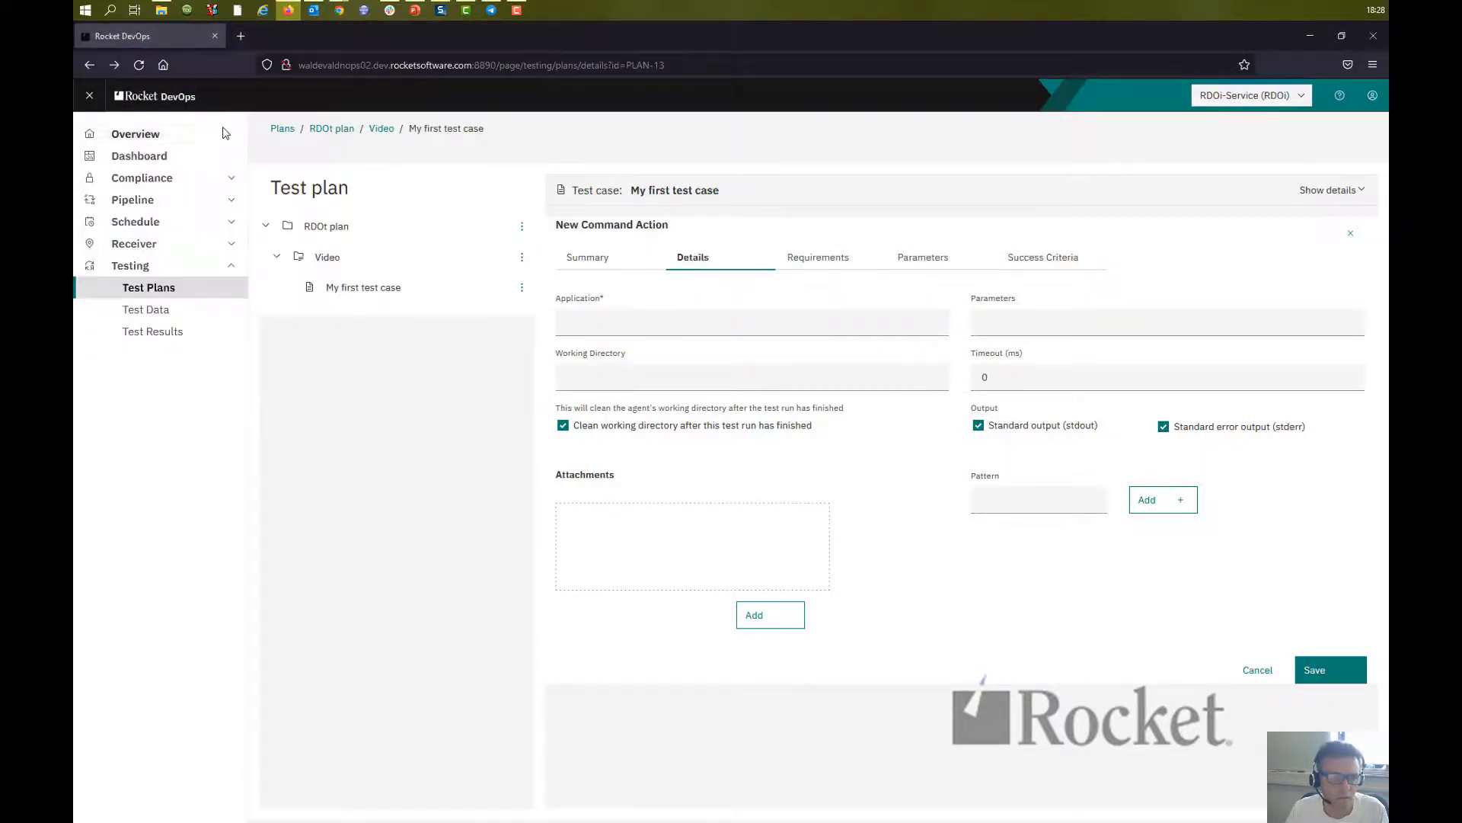
# Set the action's application to cmd.exe with the parameters "/c loremipsum.cmd".
pyautogui.click(638, 323)
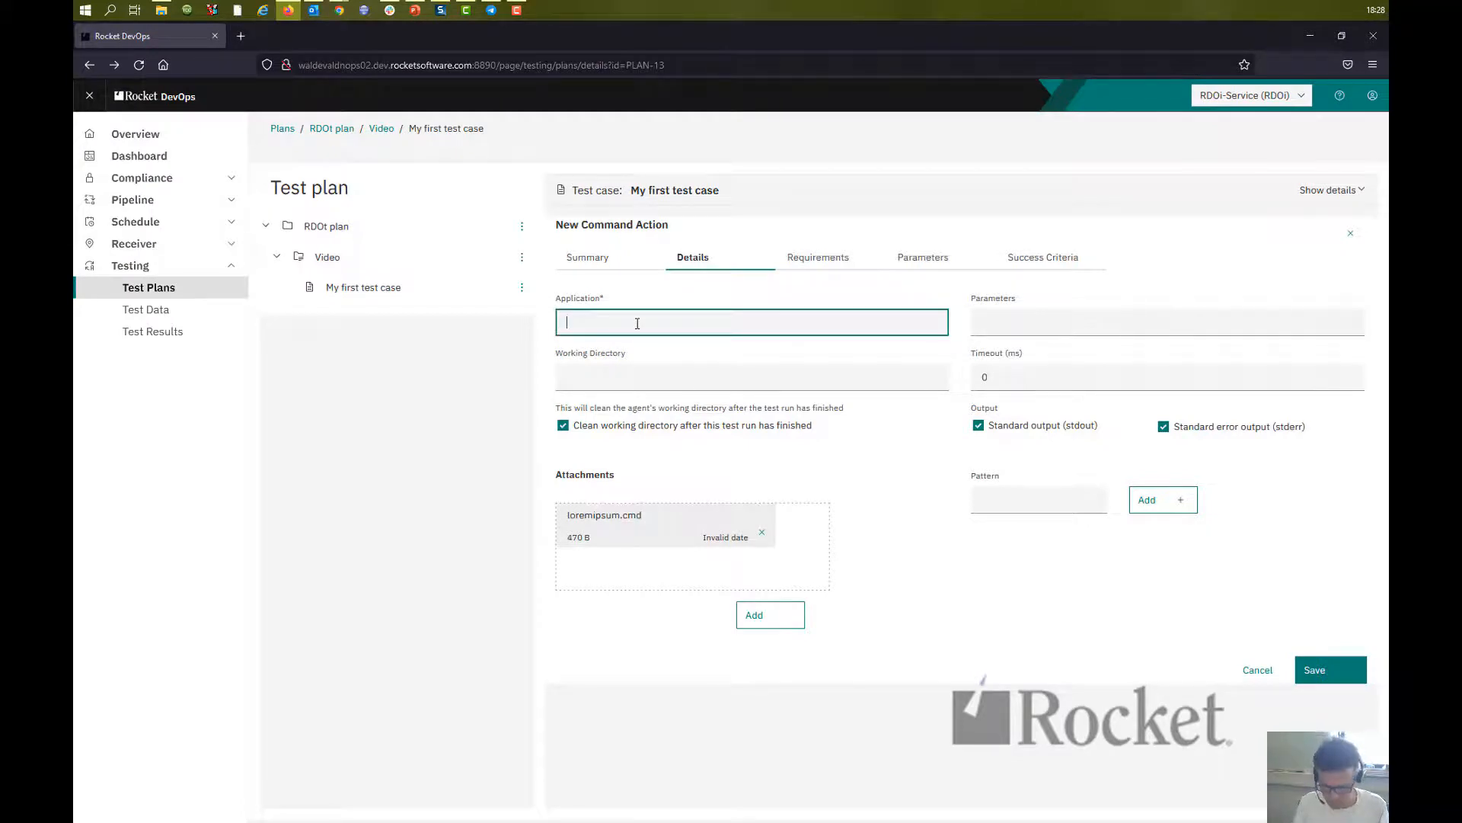
pyautogui.write('cm')
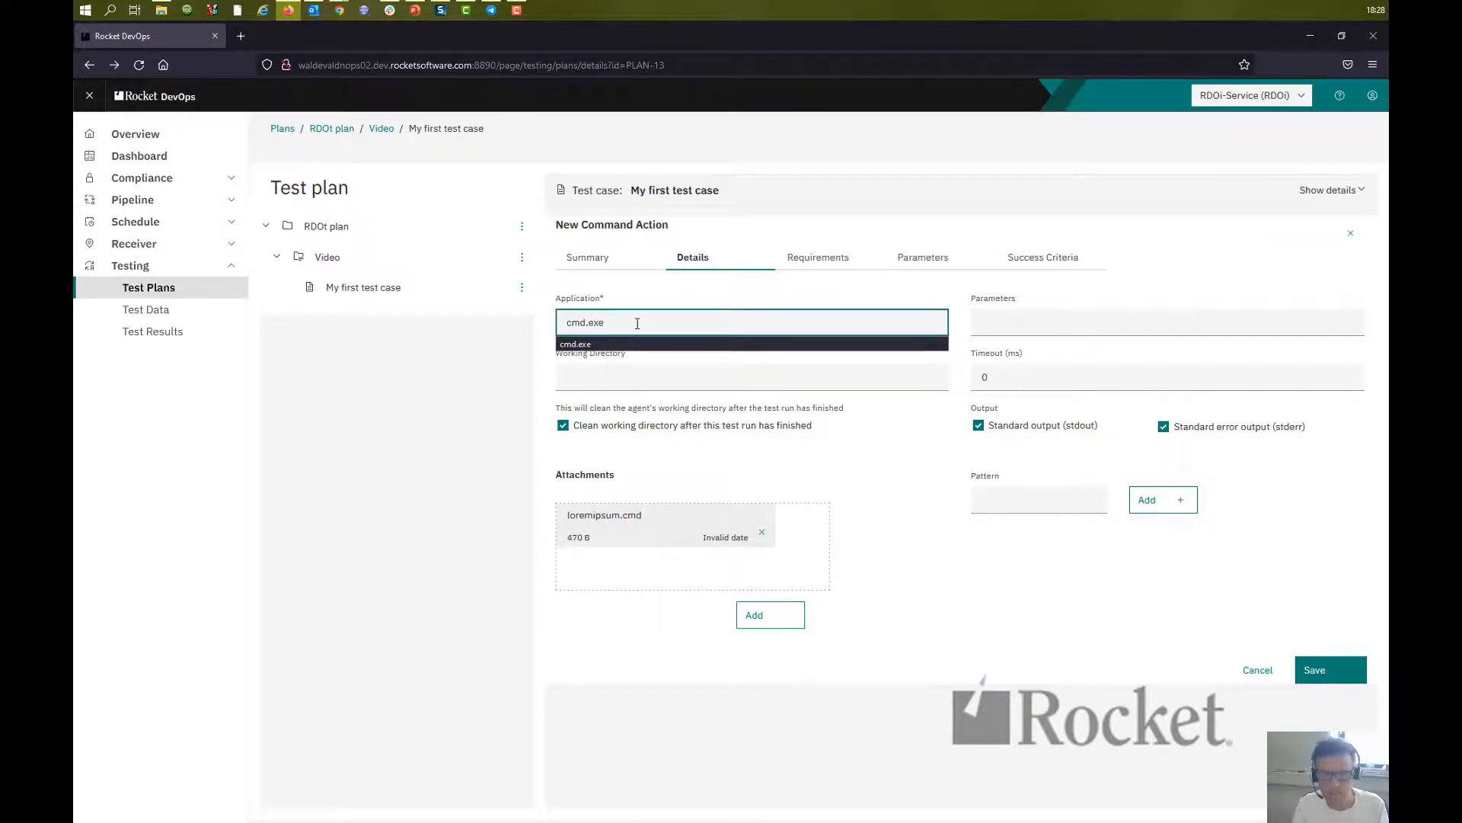
pyautogui.write('d.exe')
pyautogui.press('Tab')
pyautogui.write('/c ')
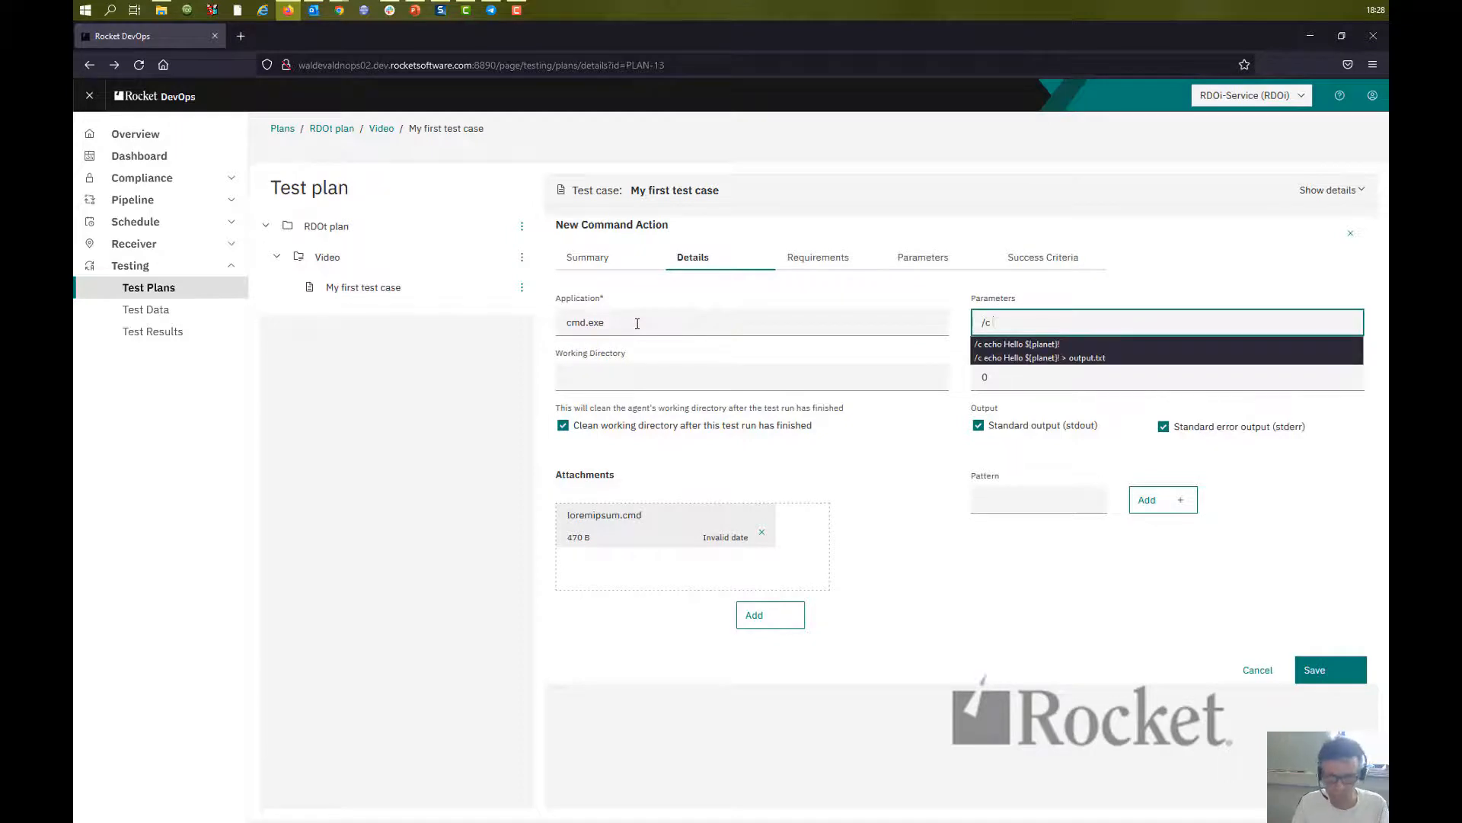
pyautogui.write('lorem')
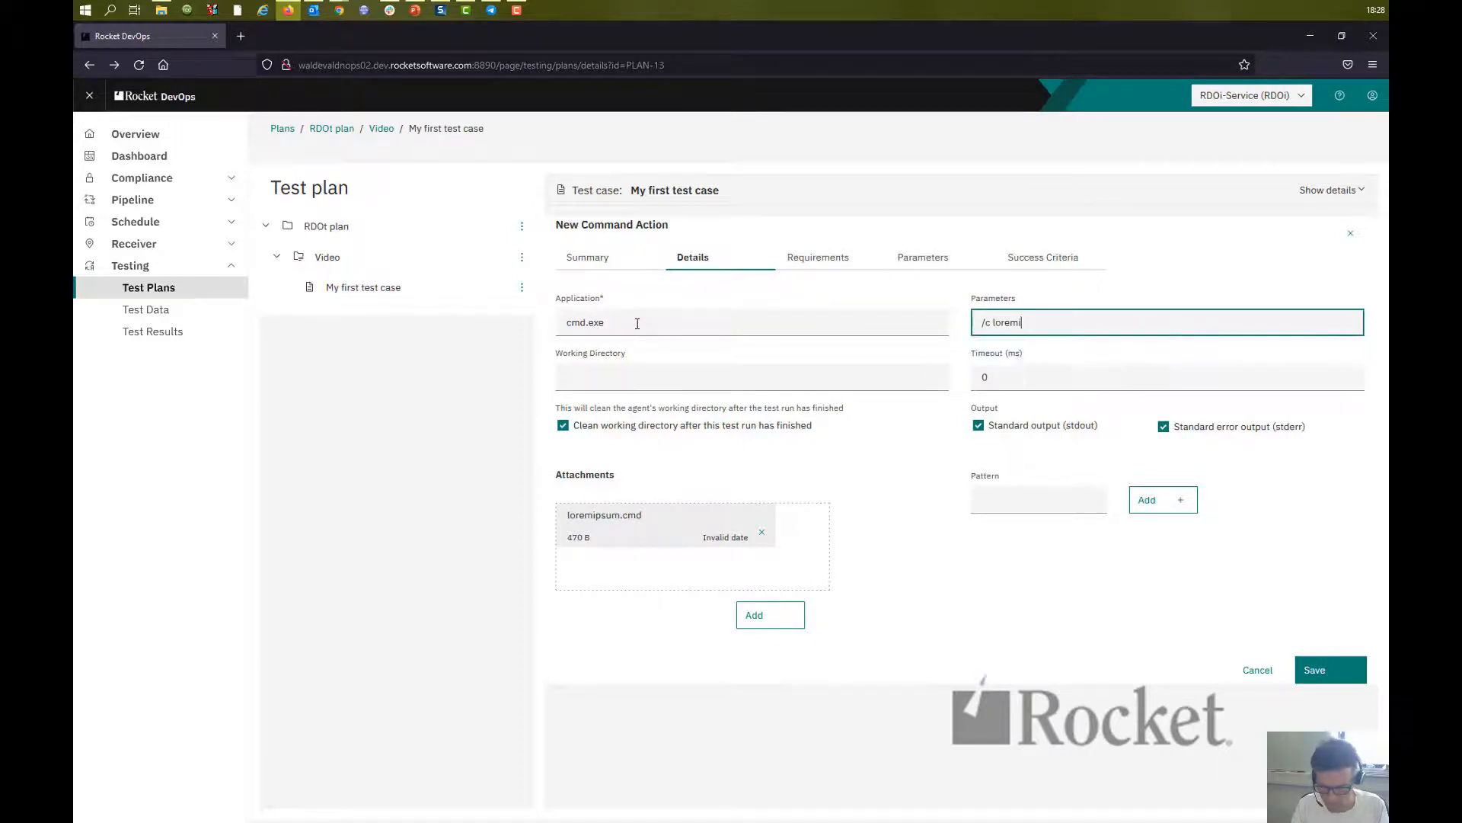
pyautogui.write('ipsum.cmd')
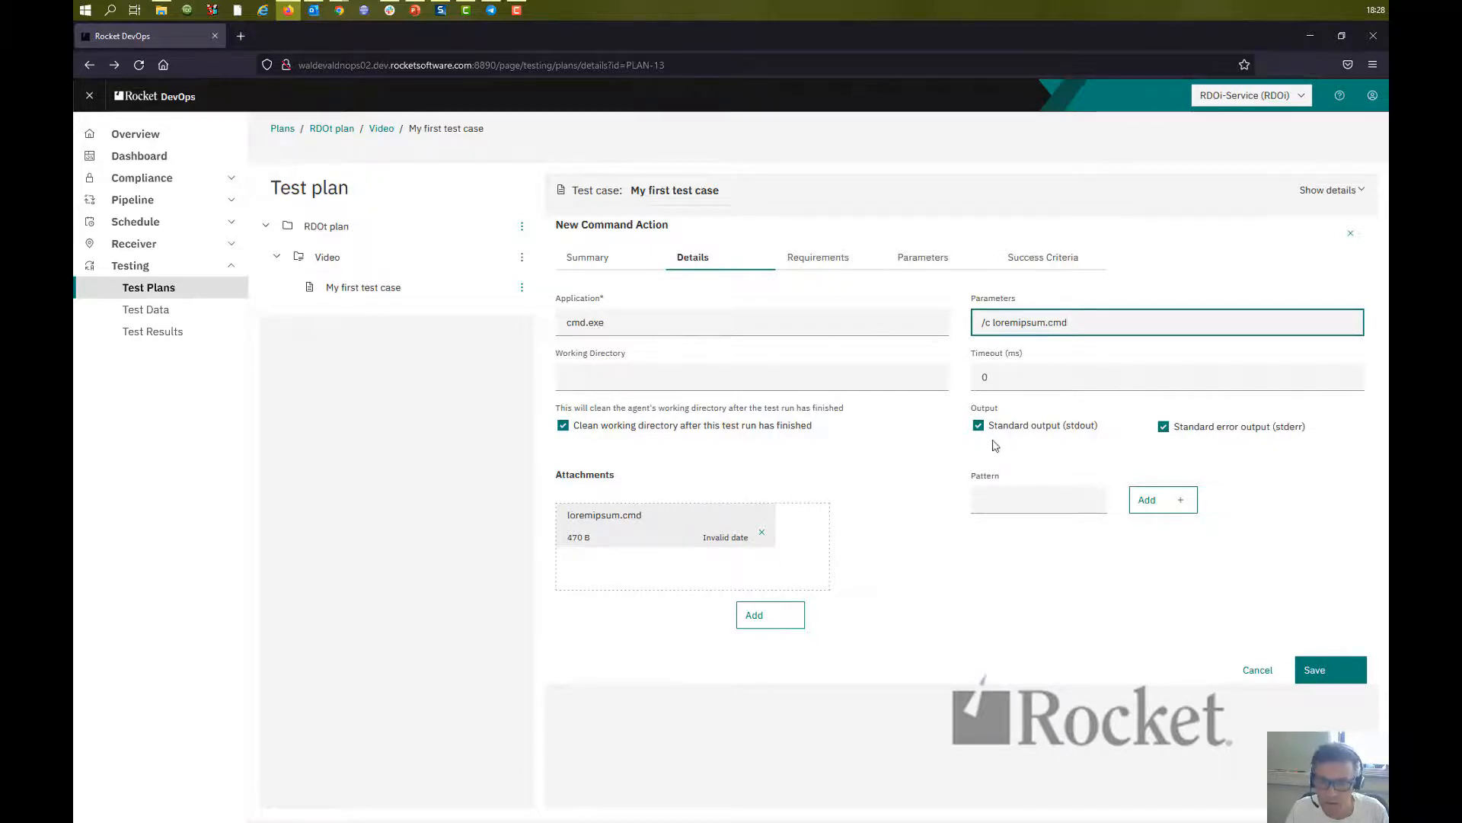
# Add the output file pattern *.txt to the Lorem Ipsum command action and save the action.
pyautogui.click(1008, 502)
pyautogui.click(1185, 500)
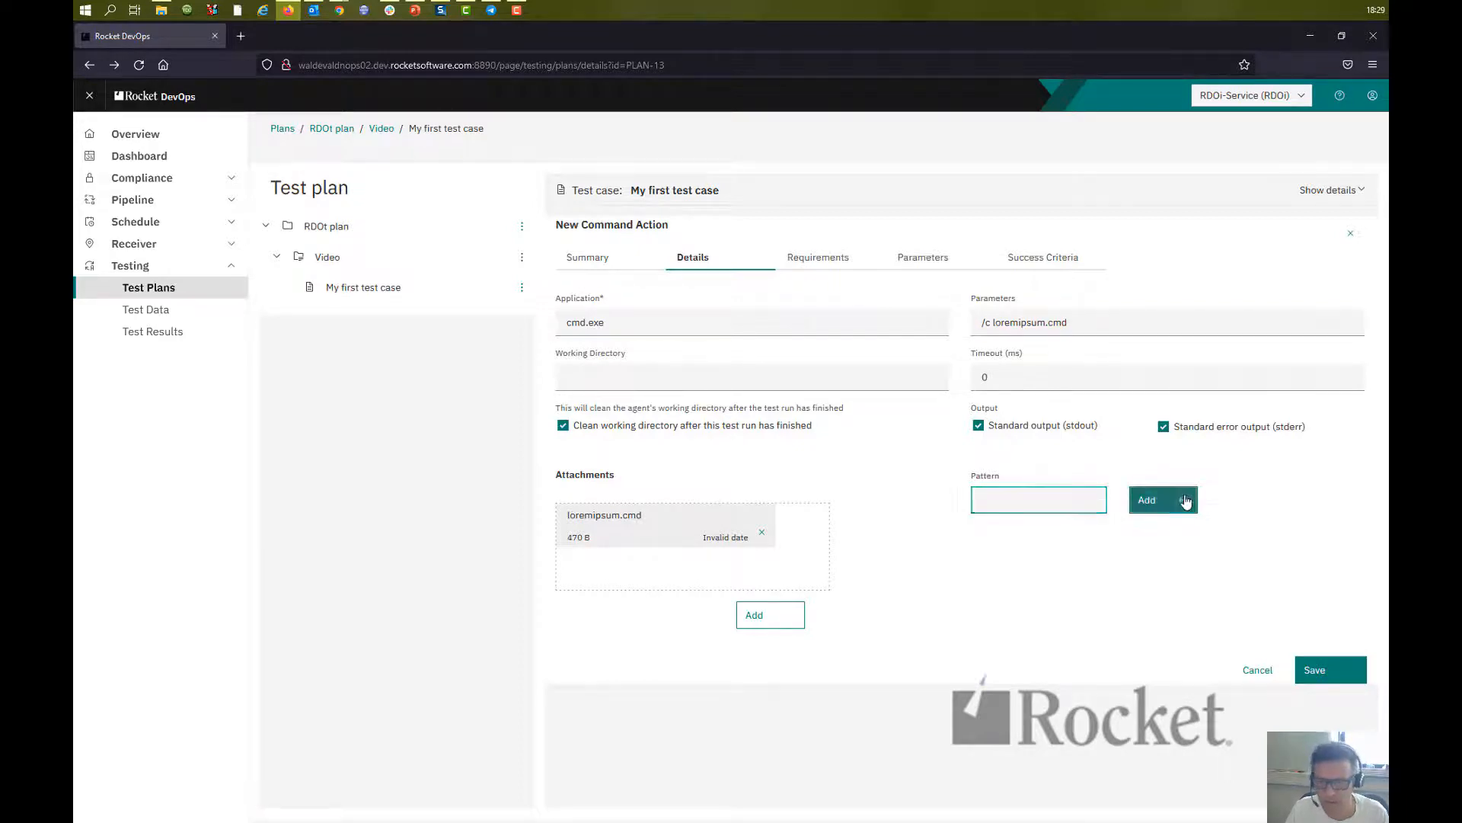
pyautogui.click(1068, 497)
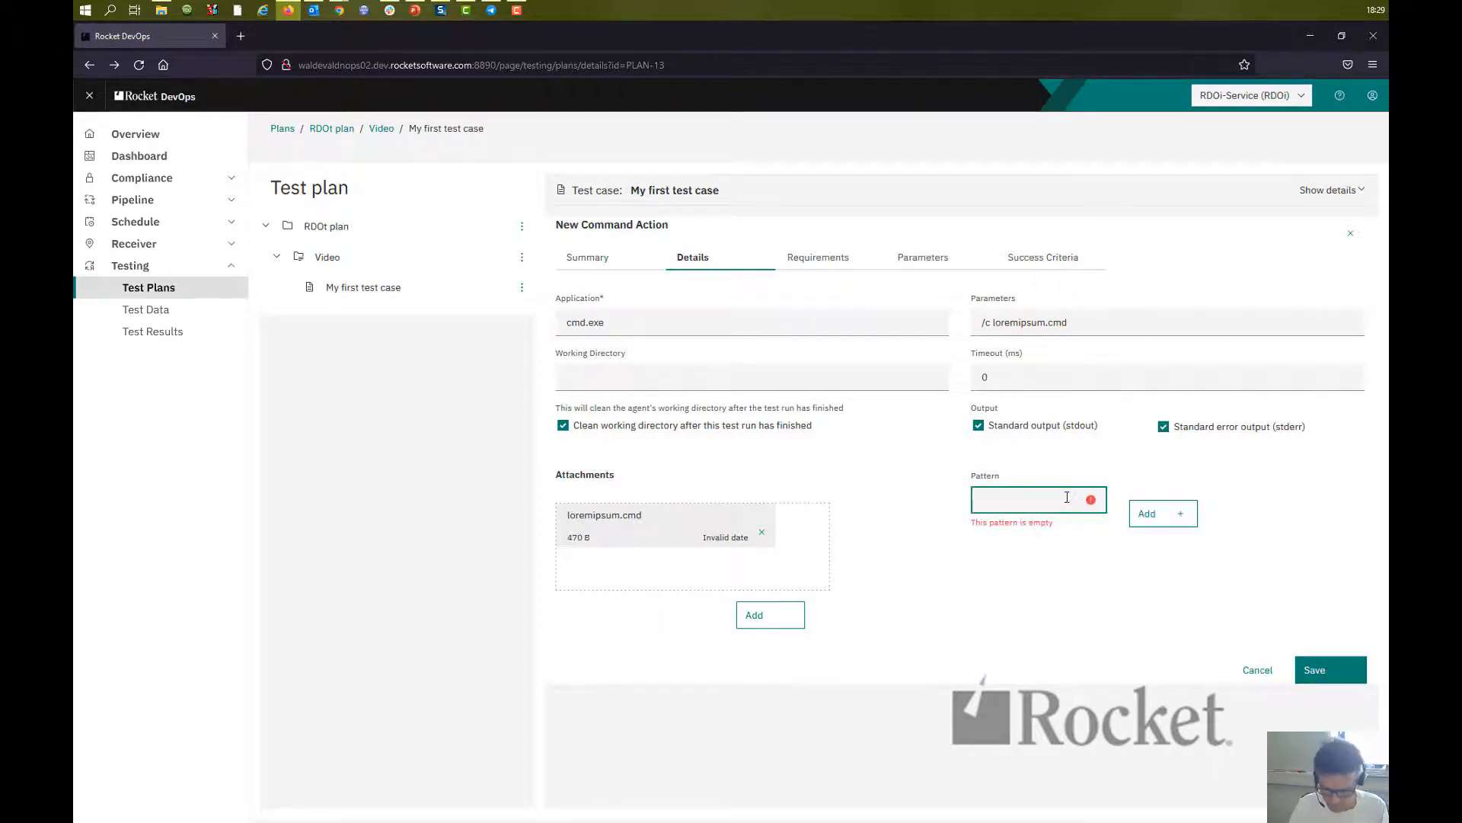
pyautogui.write('*')
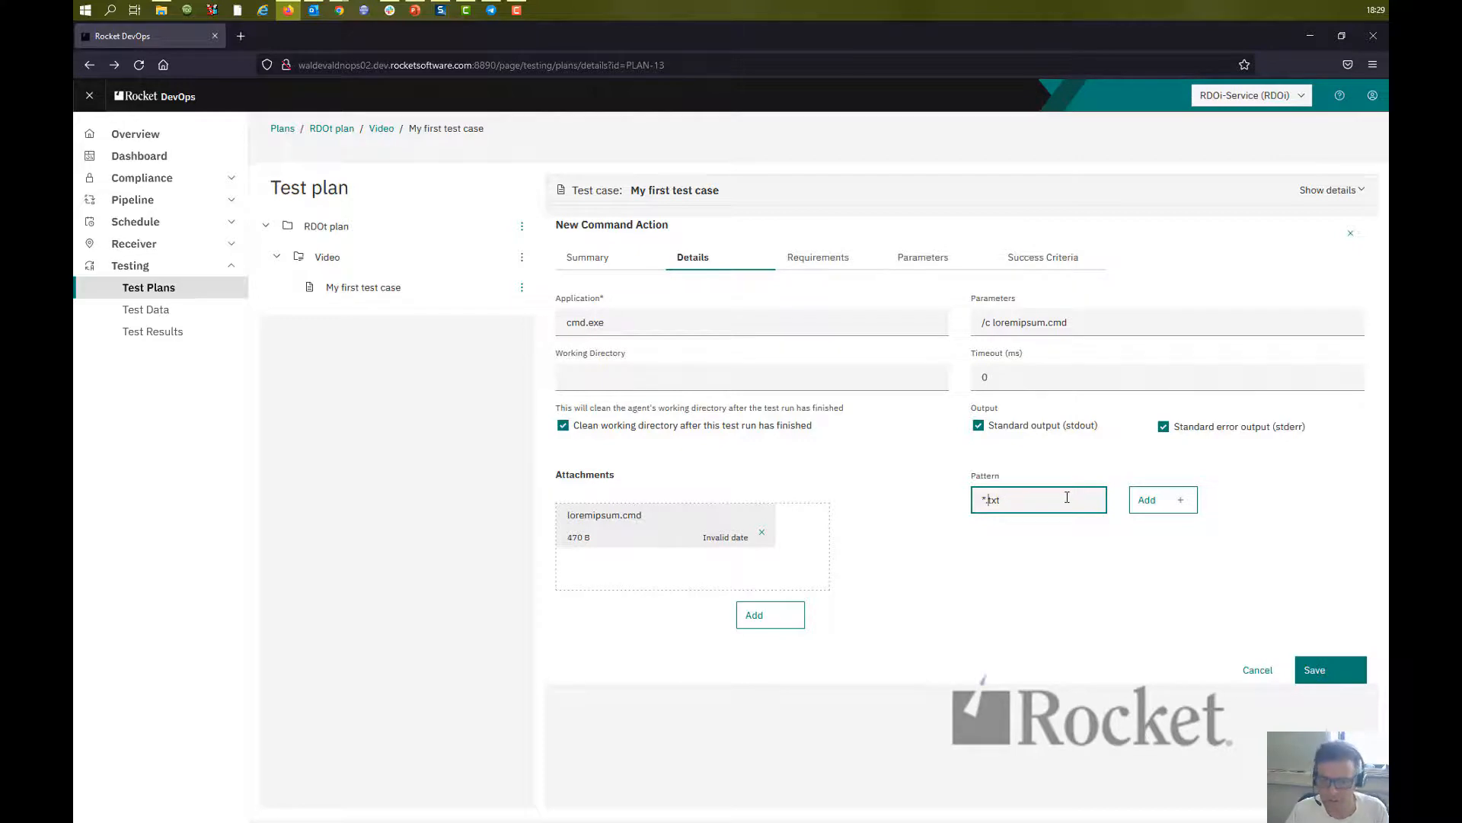
pyautogui.click(1156, 502)
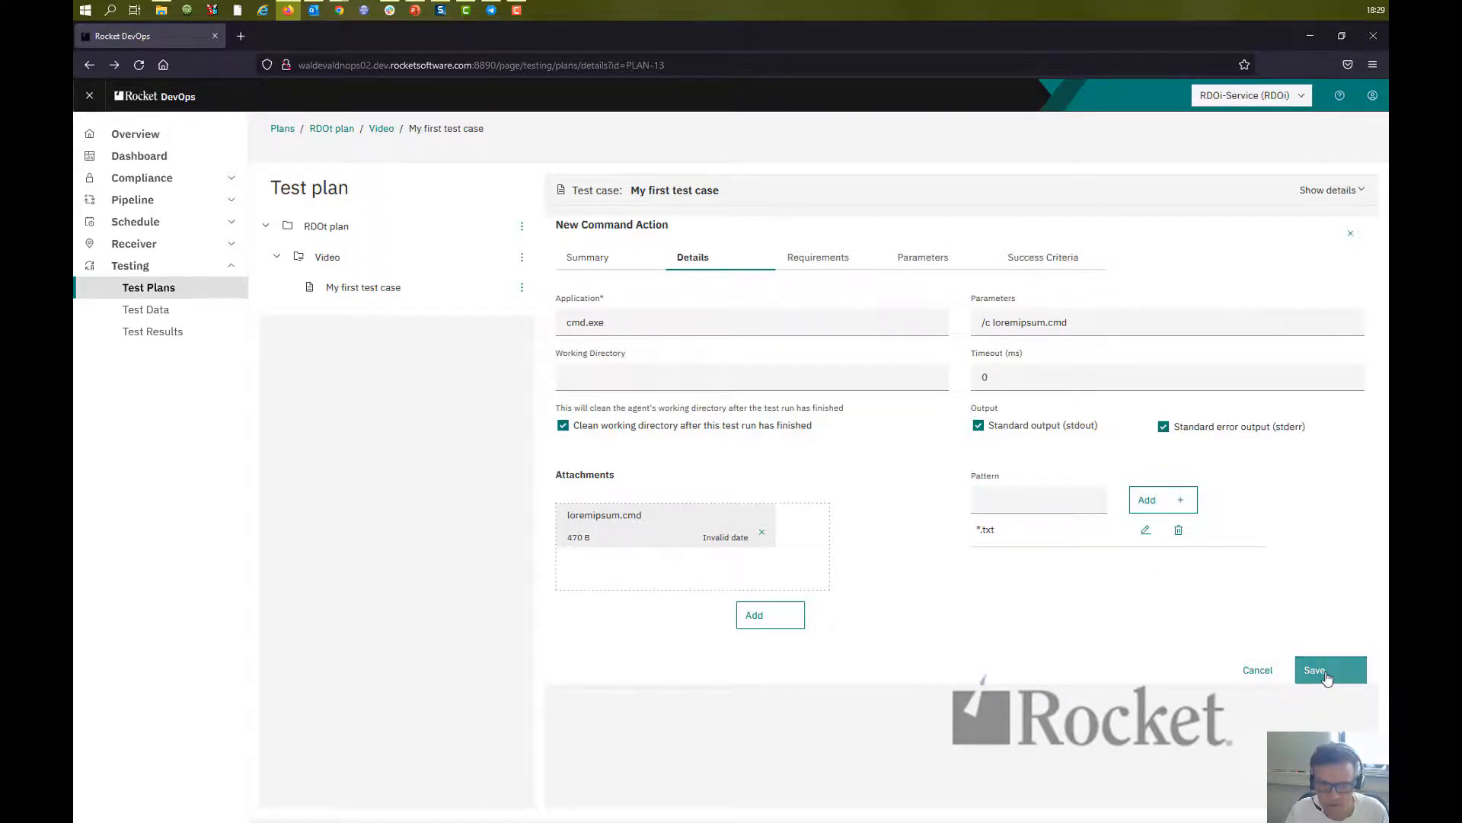
pyautogui.click(1326, 675)
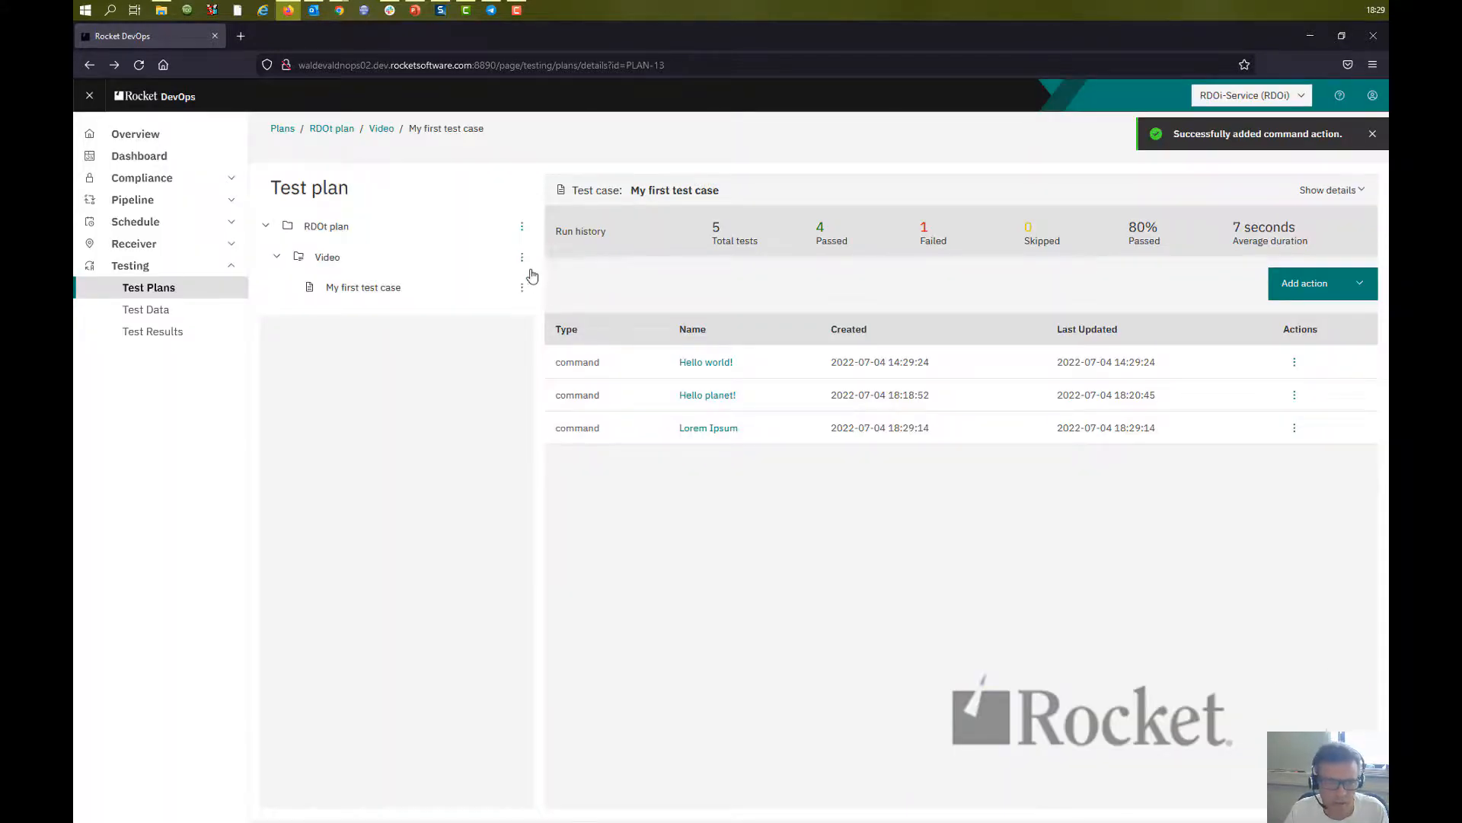
# Disable the Hello world! and Hello planet! actions in My first test case.
pyautogui.click(1294, 362)
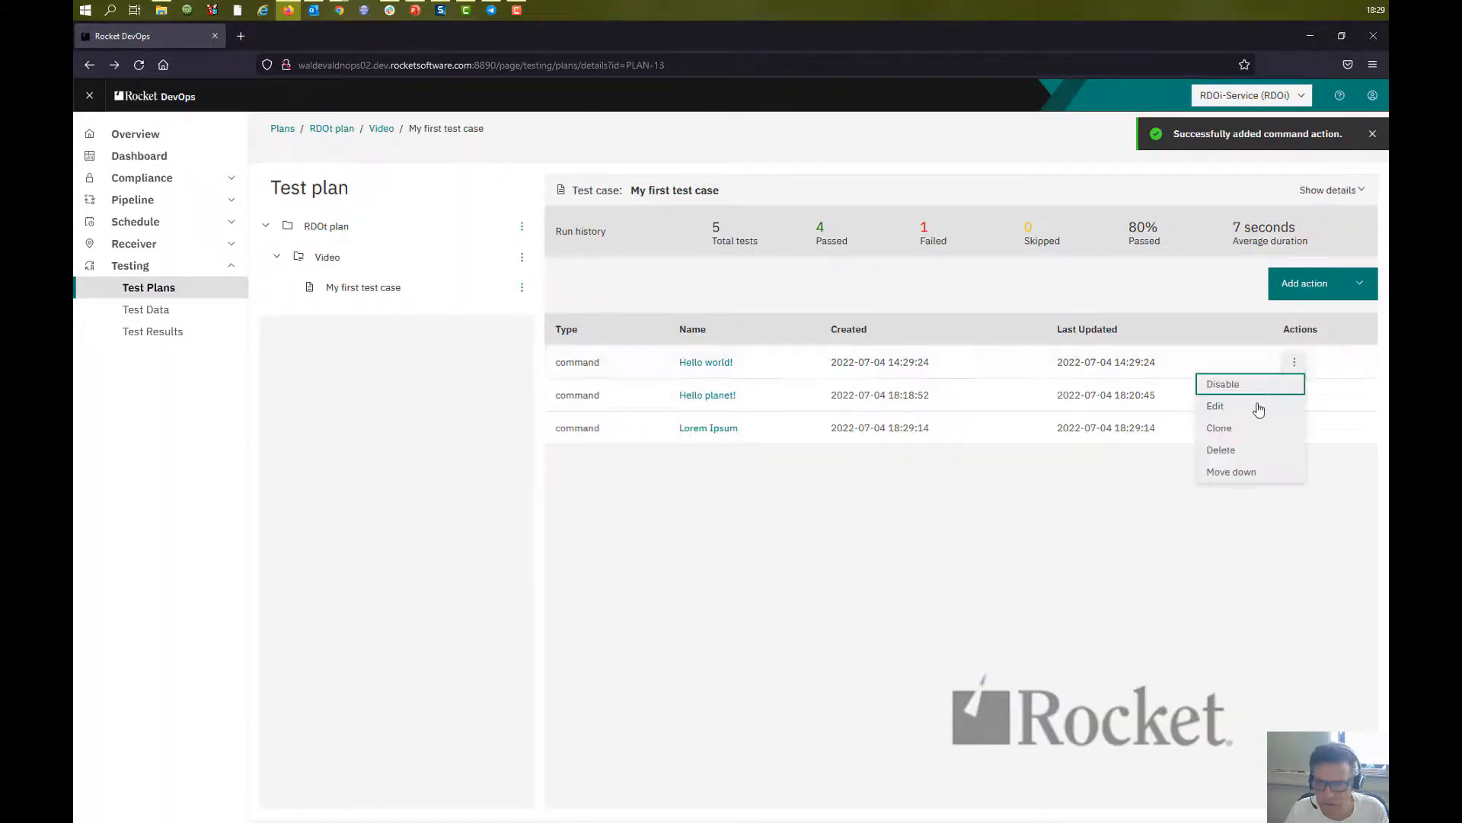
pyautogui.click(1256, 384)
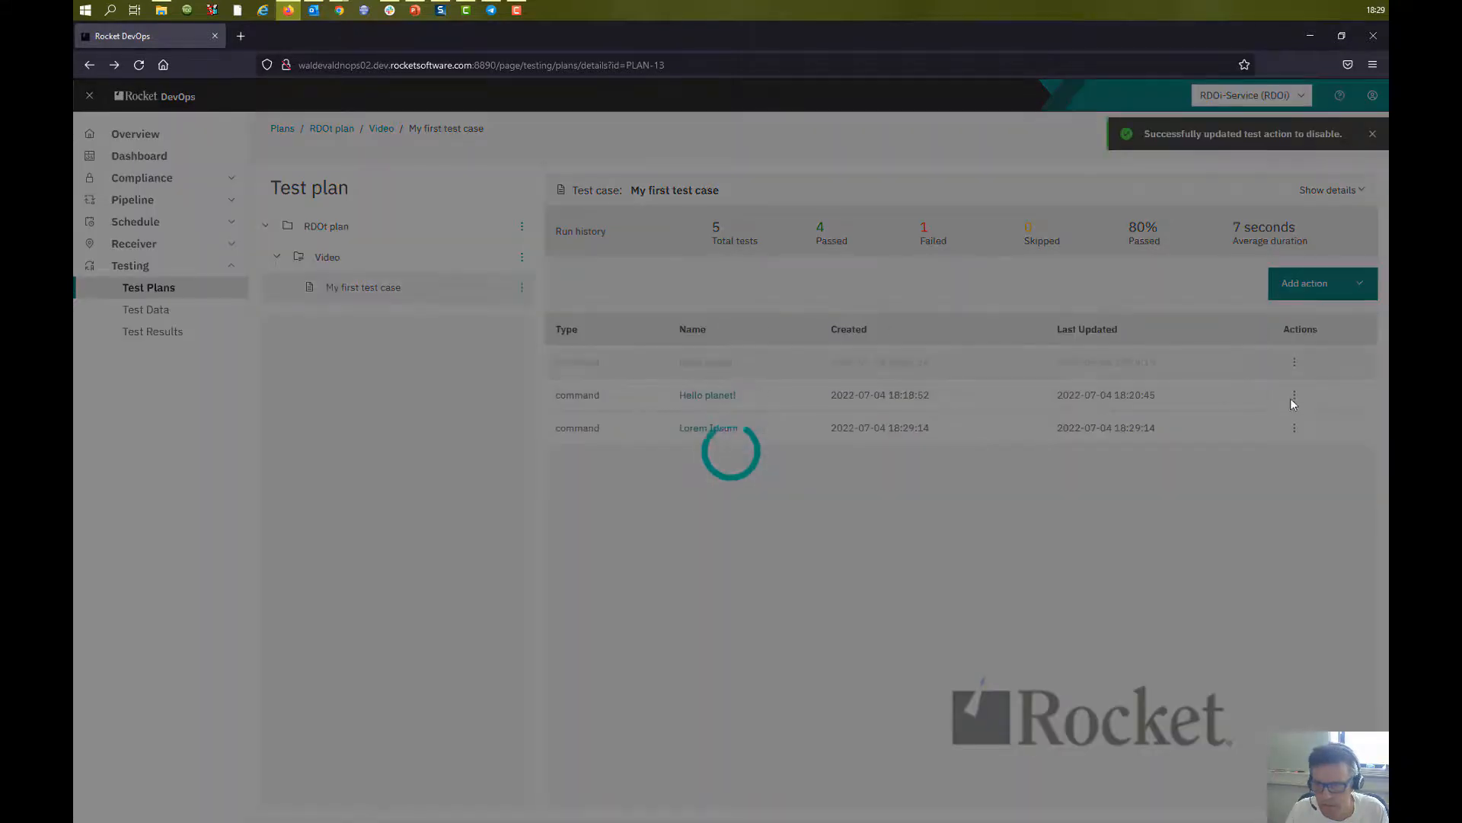
pyautogui.click(1295, 394)
pyautogui.click(1246, 424)
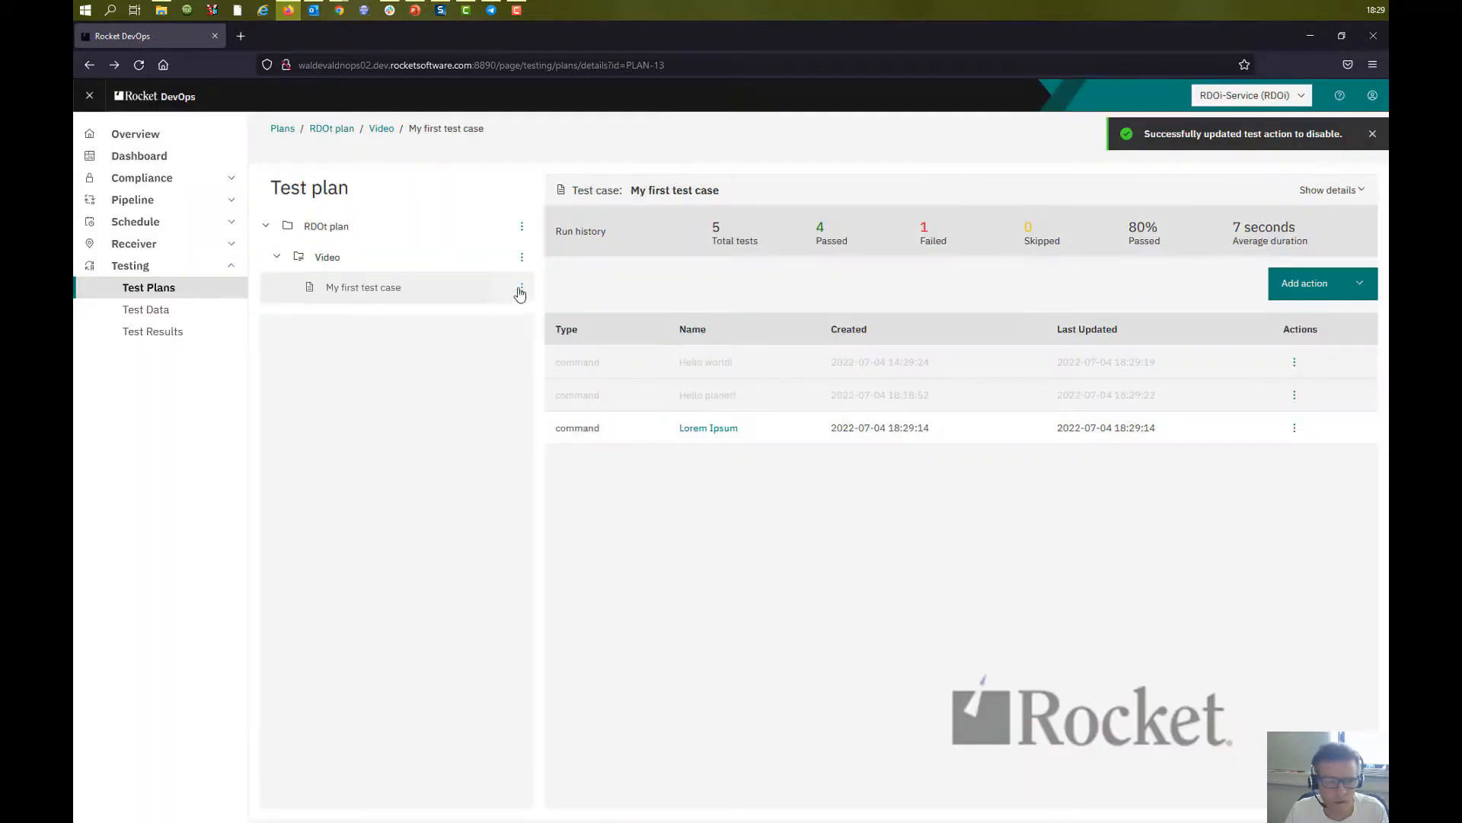
# Run My first test case with only the Lorem Ipsum action enabled, leaving the notes empty.
pyautogui.click(521, 291)
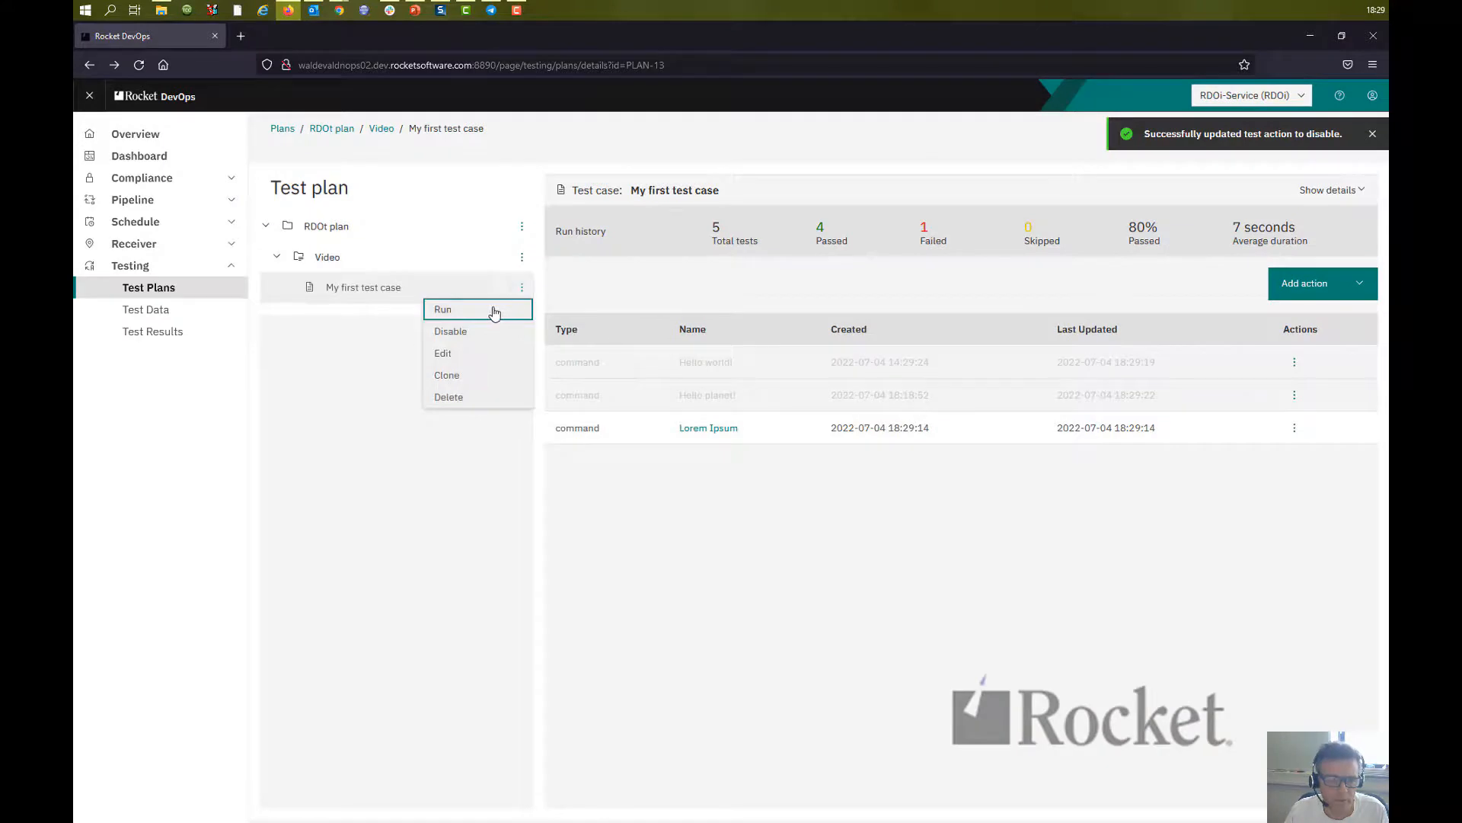
pyautogui.click(493, 309)
pyautogui.click(770, 582)
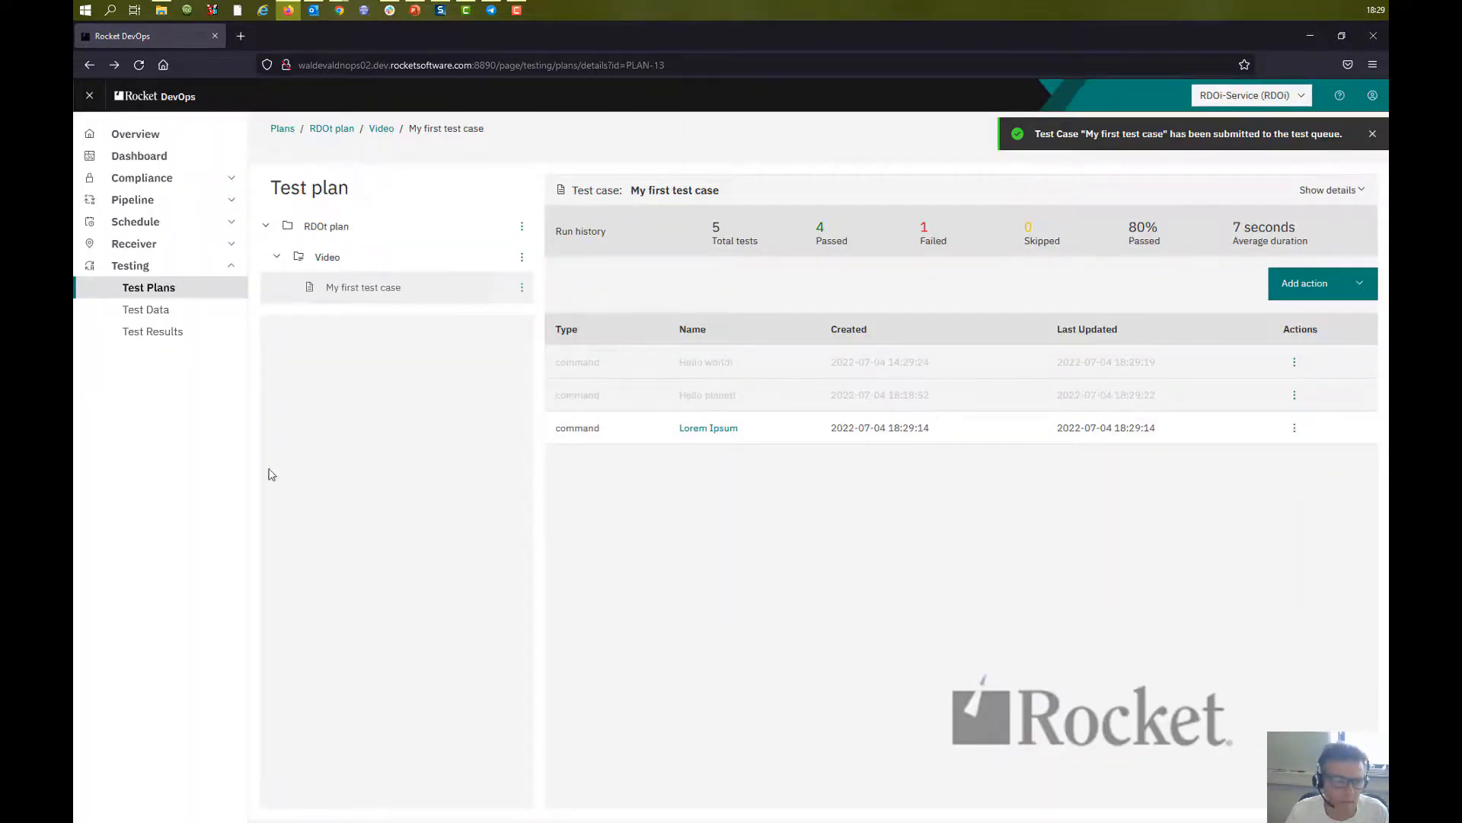
# Examine the success criteria and the loremipsum.txt output of the Lorem Ipsum action in the latest My first test case result, then close it.
pyautogui.click(157, 335)
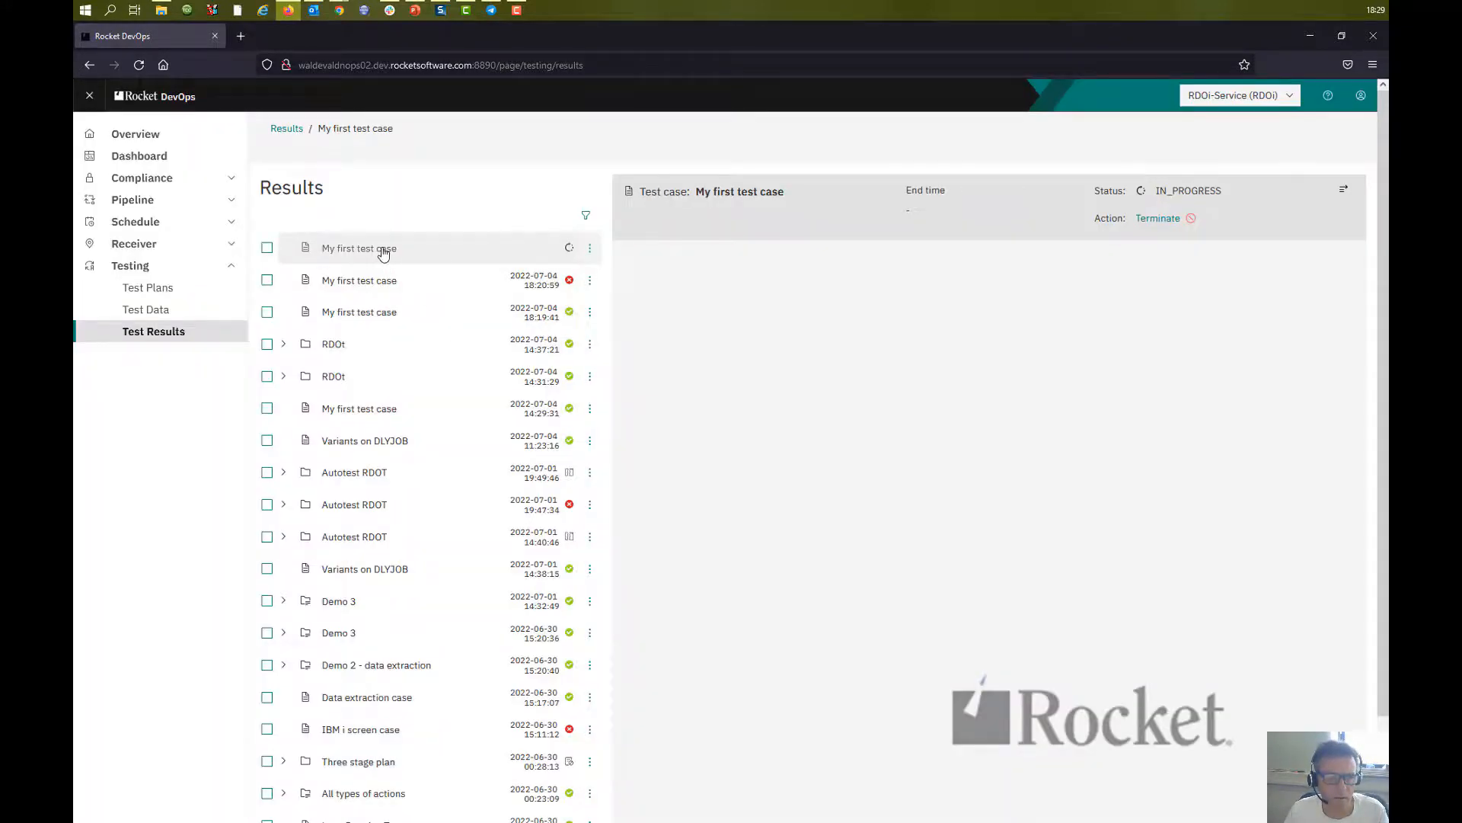
pyautogui.press('F5')
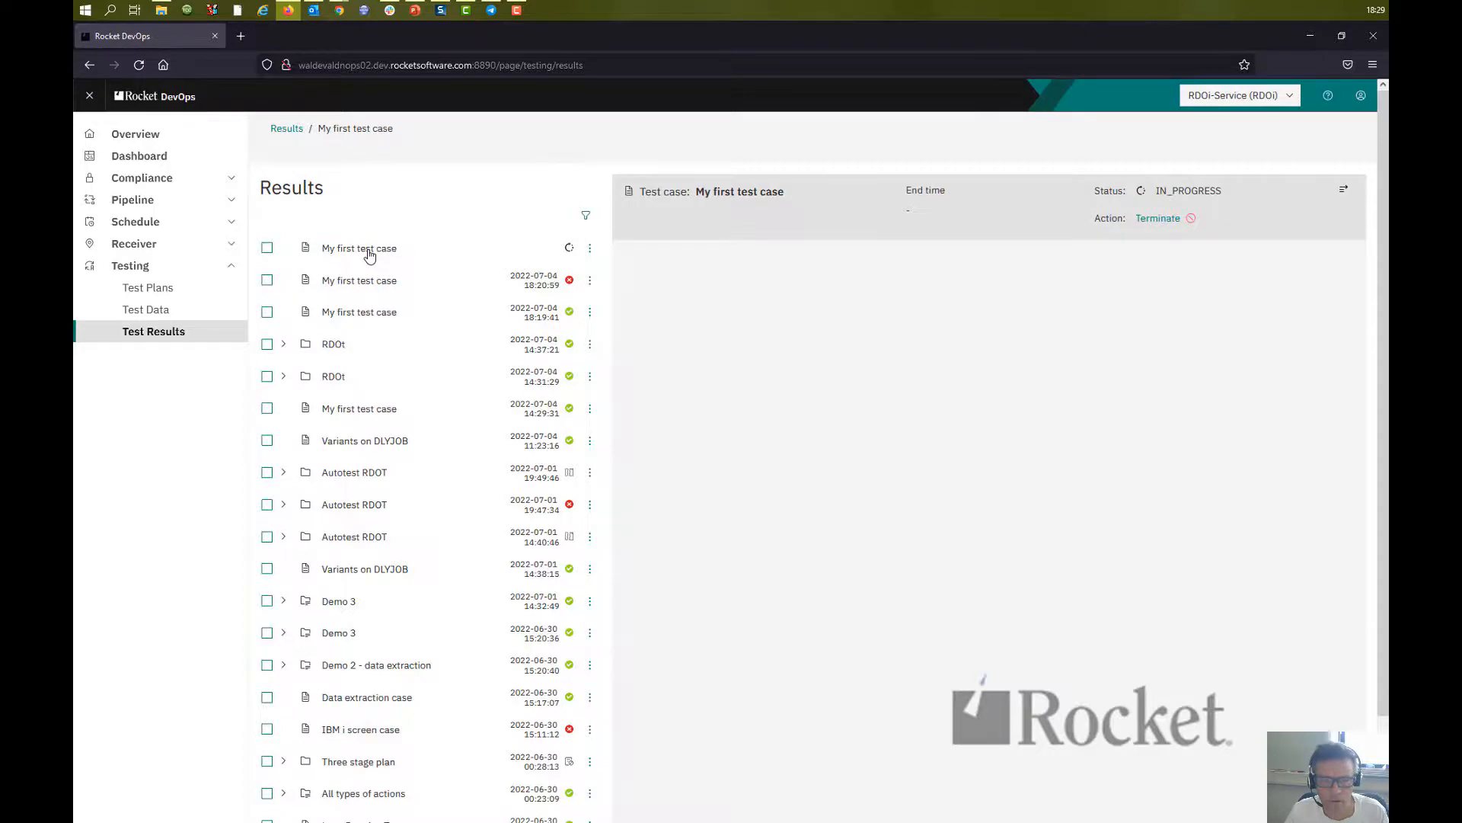
pyautogui.click(370, 255)
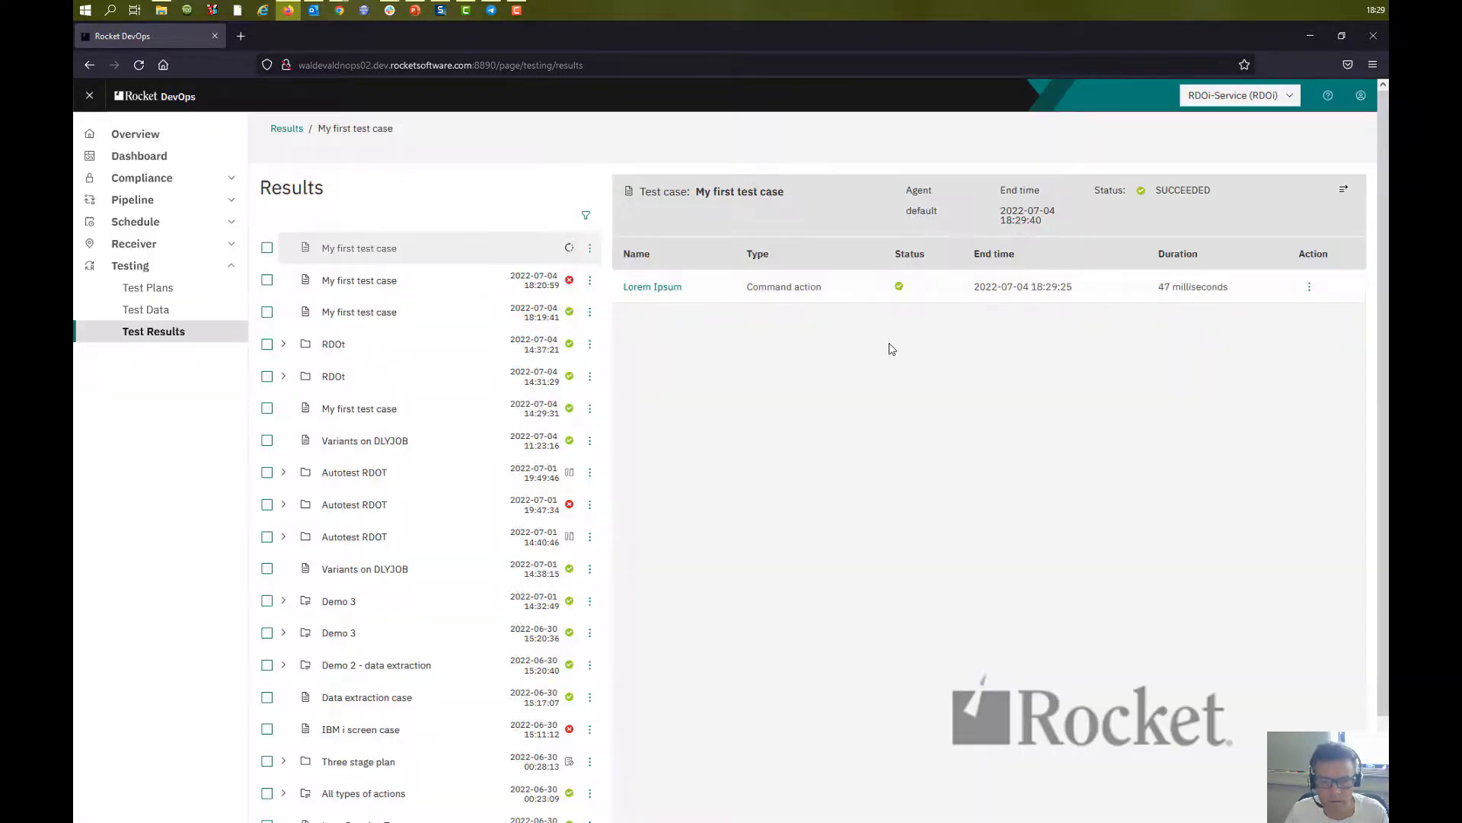
pyautogui.click(665, 288)
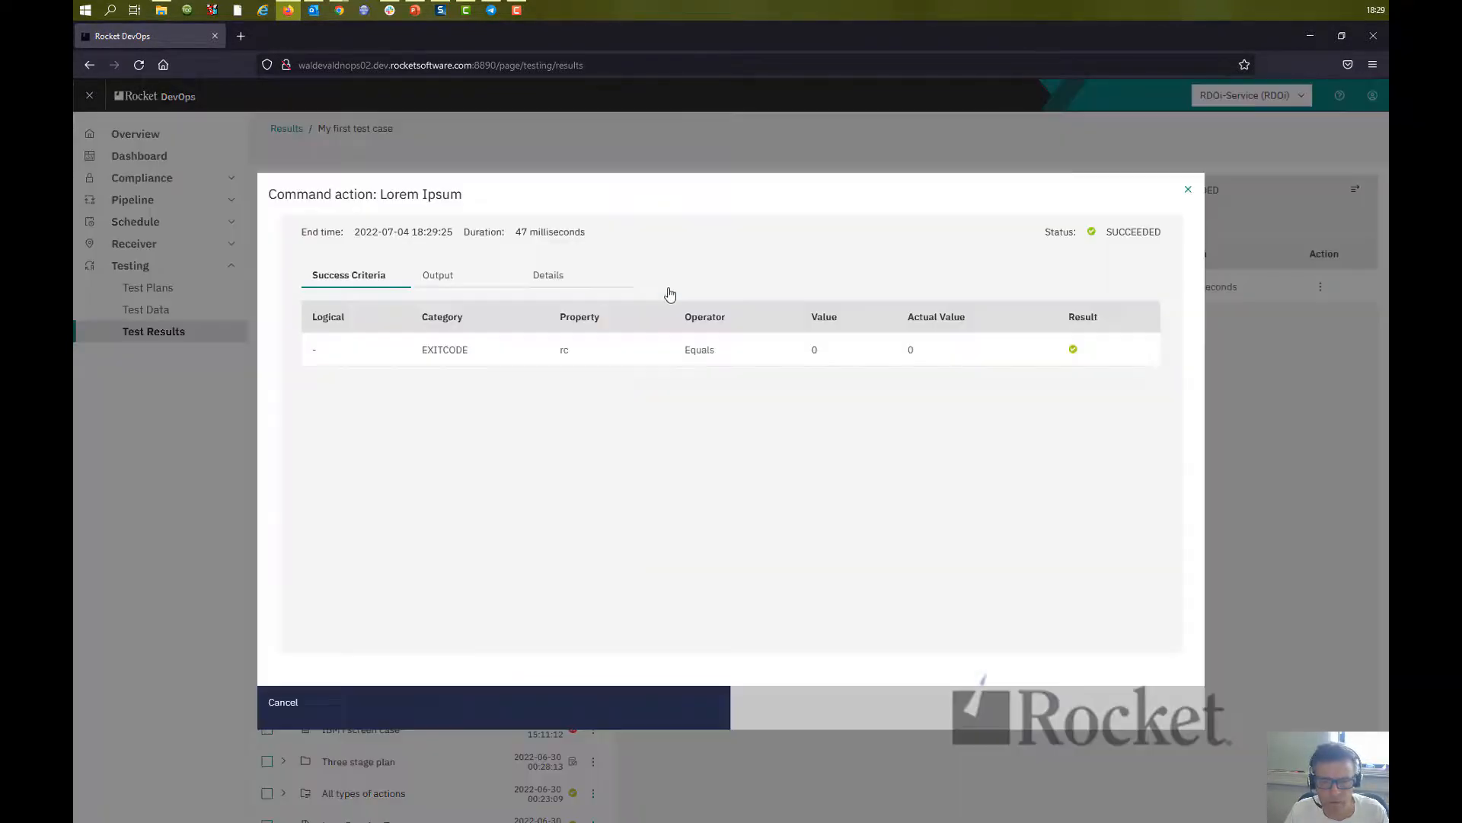
pyautogui.click(447, 281)
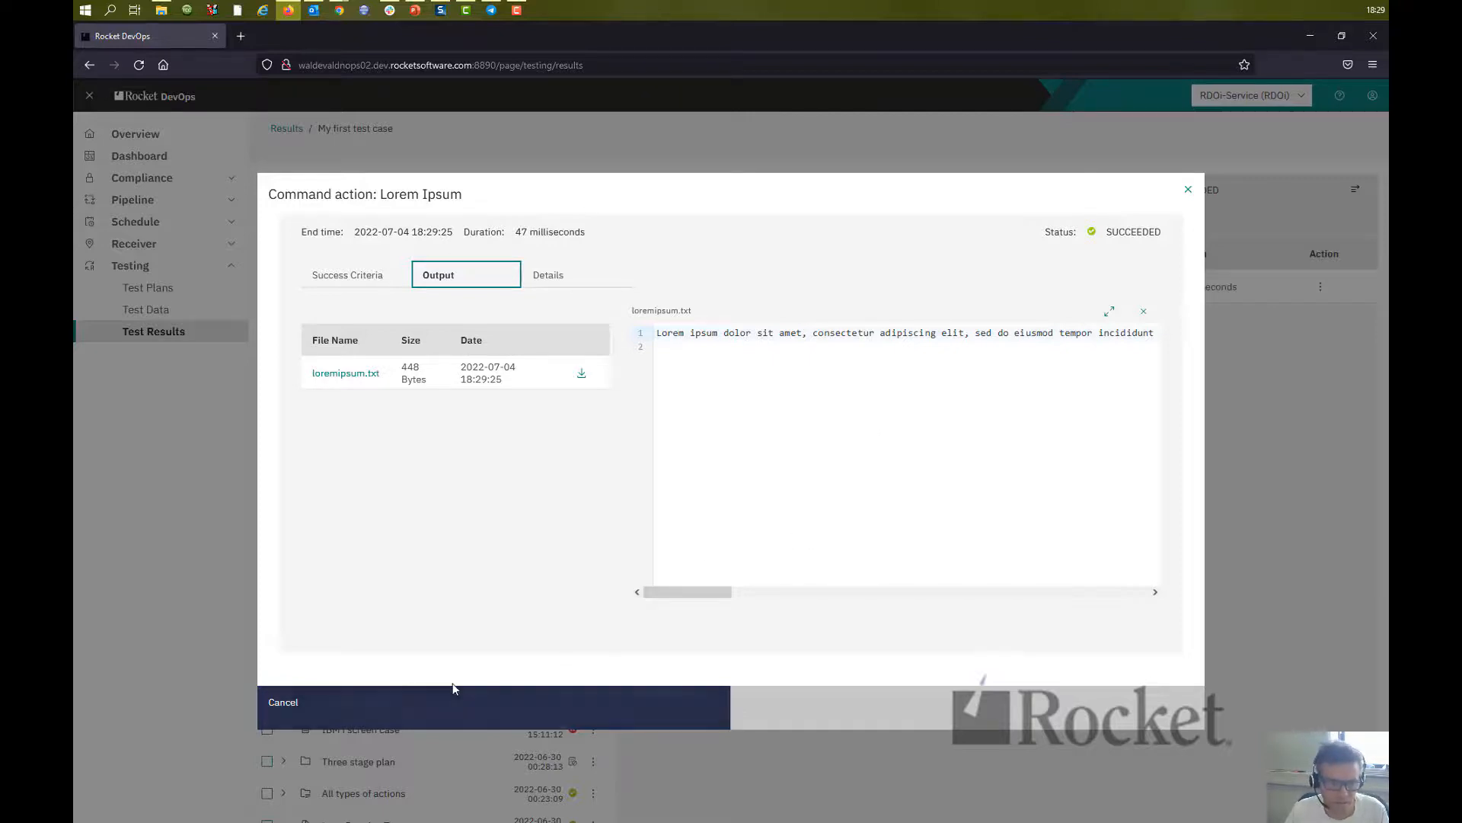
pyautogui.click(332, 704)
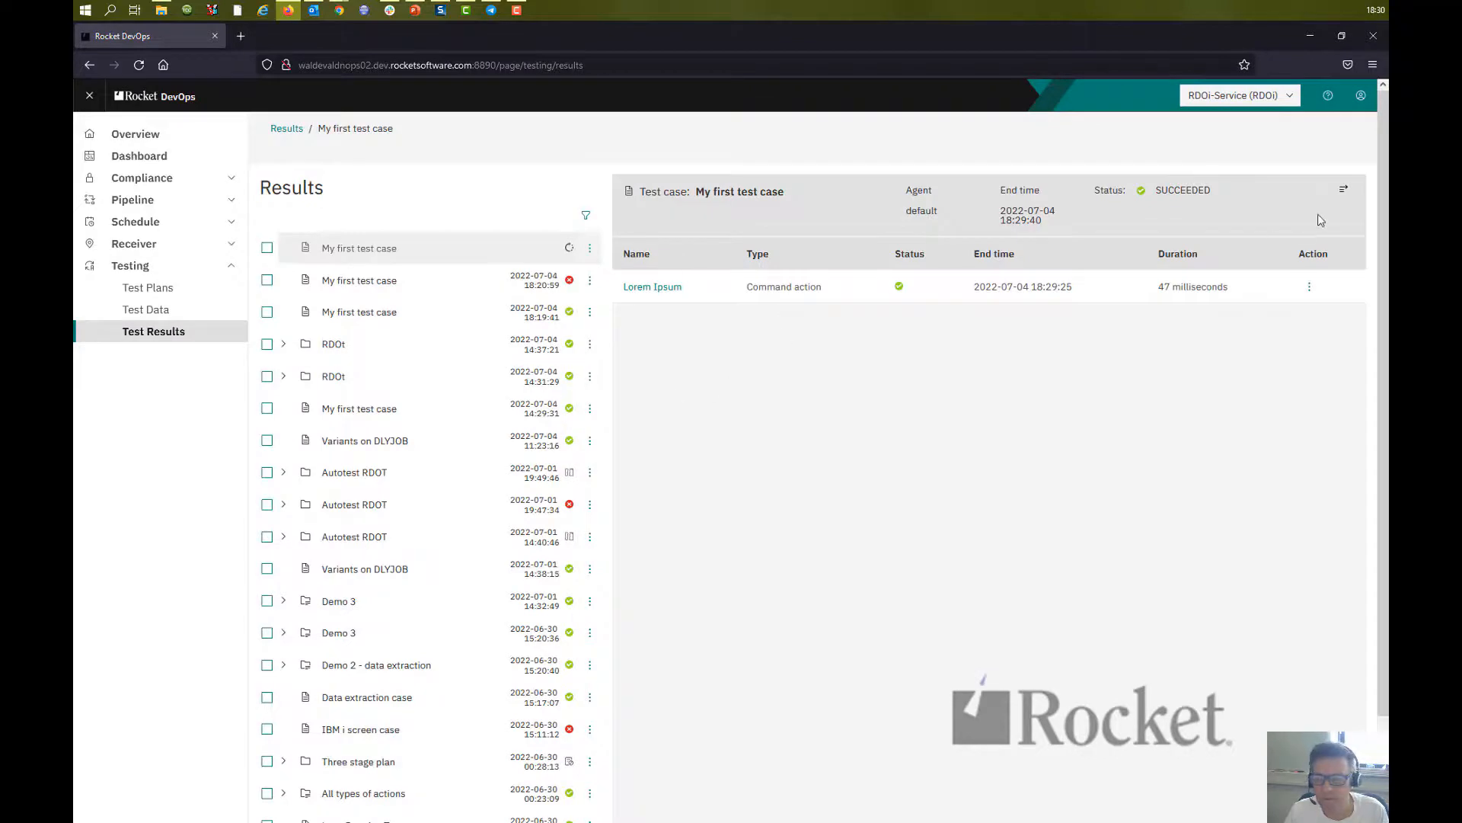
# Return to My first test case in its plan and open the Lorem Ipsum action's success criteria for editing.
pyautogui.click(1344, 188)
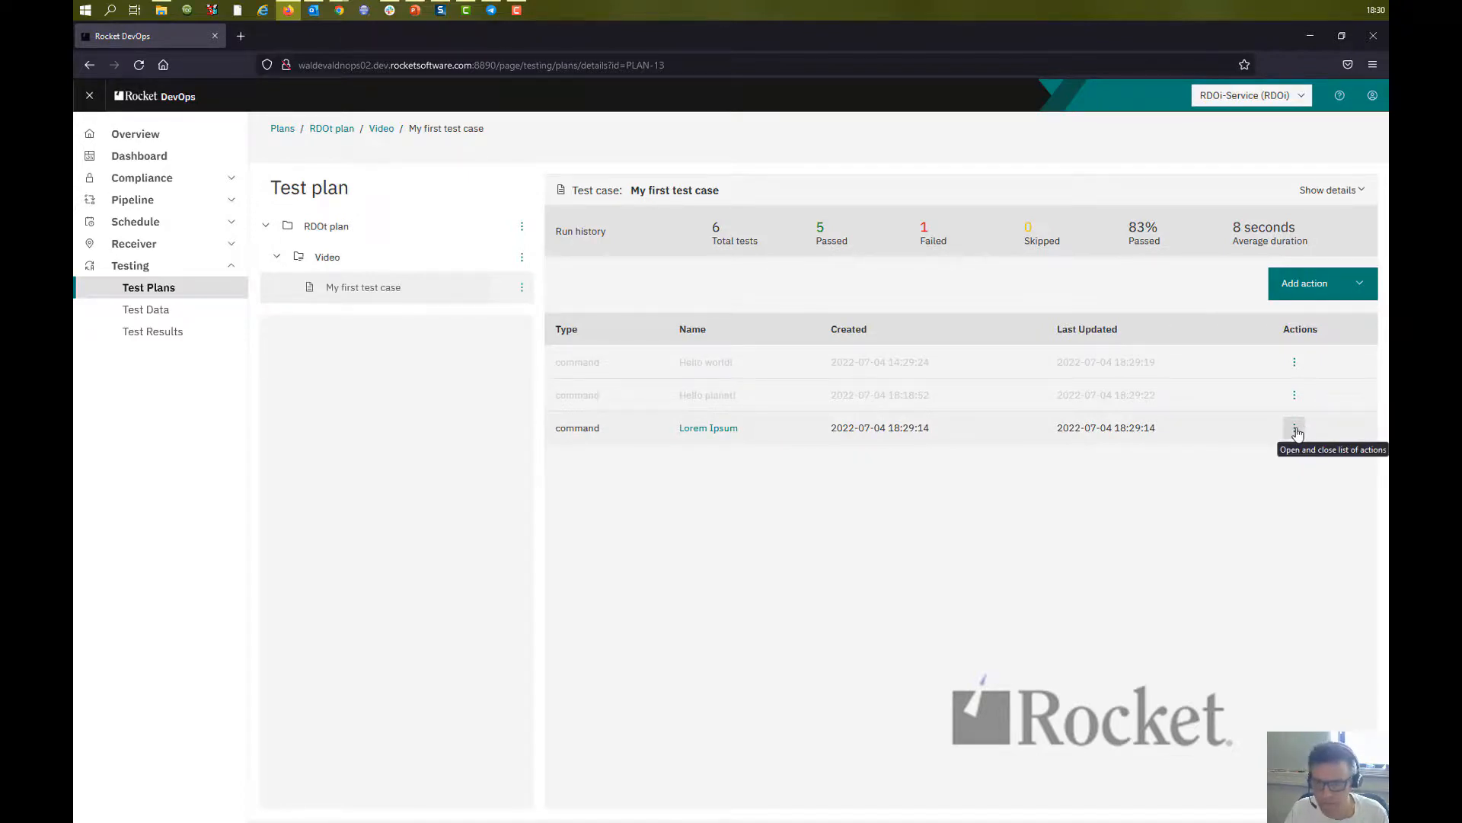
pyautogui.click(1295, 429)
pyautogui.click(1214, 472)
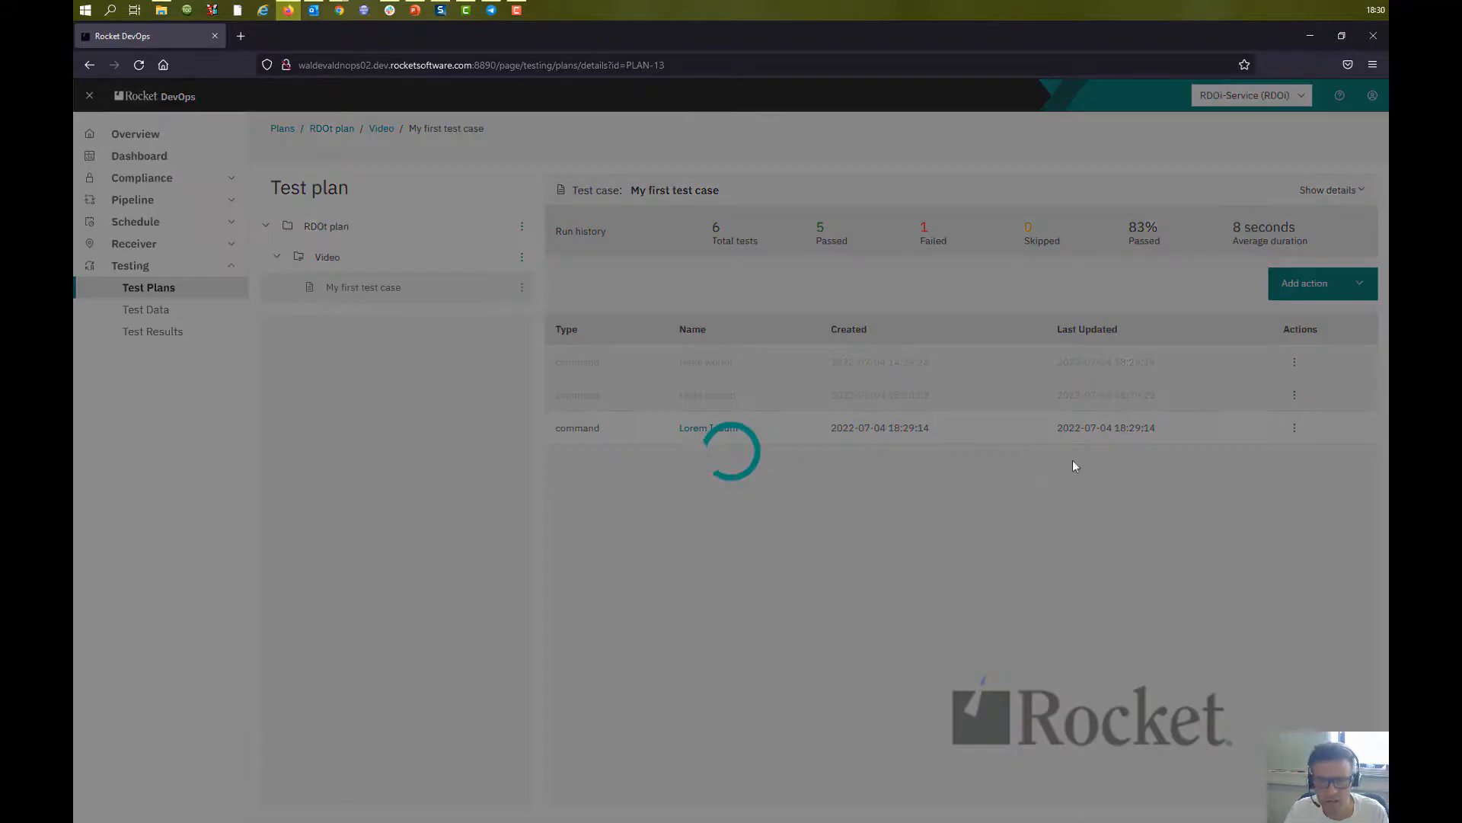
pyautogui.click(1025, 263)
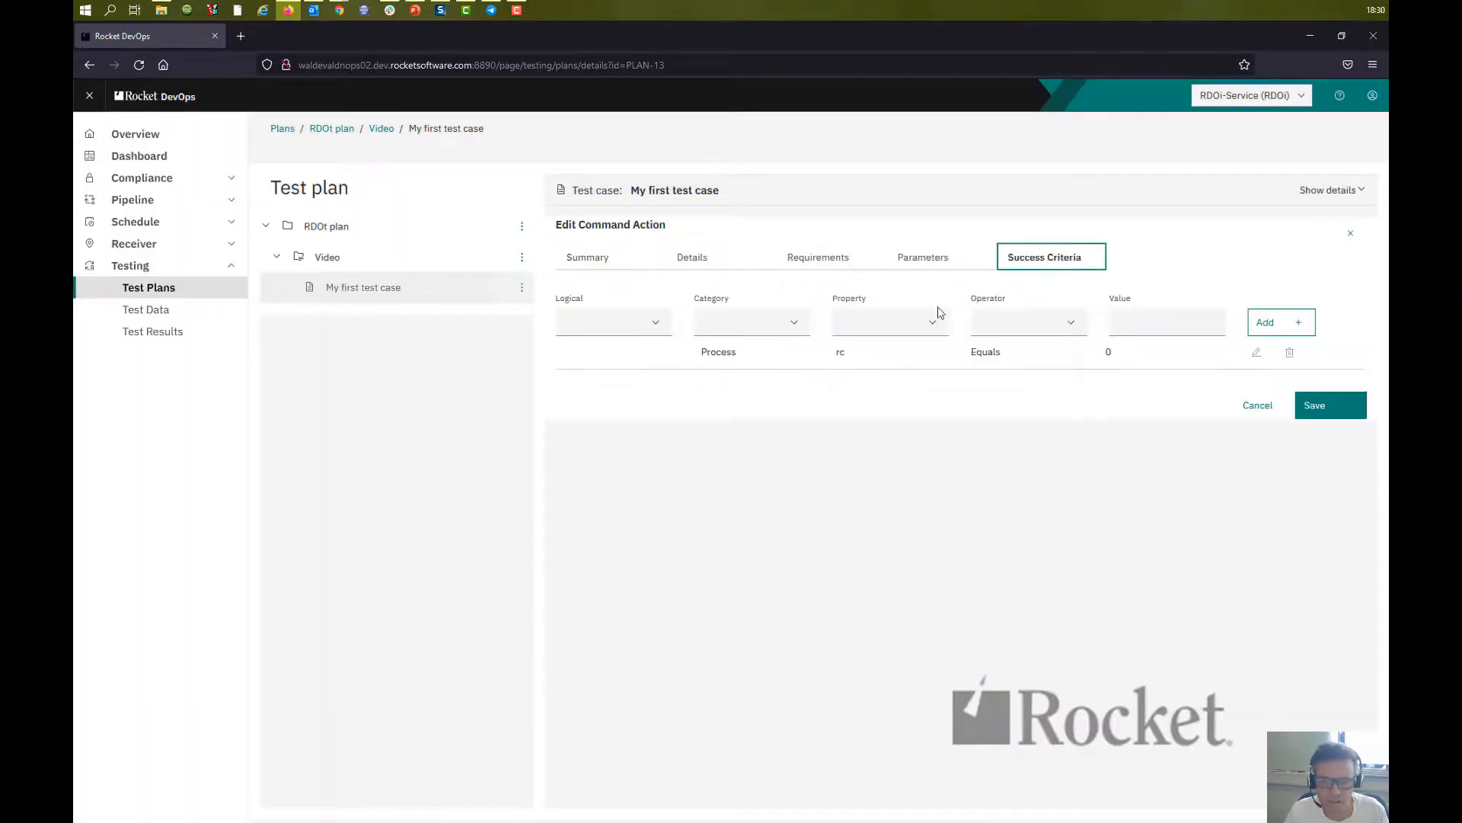
# Add an AND success criterion to the Lorem Ipsum action requiring that the file loremipsum.txt exists.
pyautogui.click(657, 323)
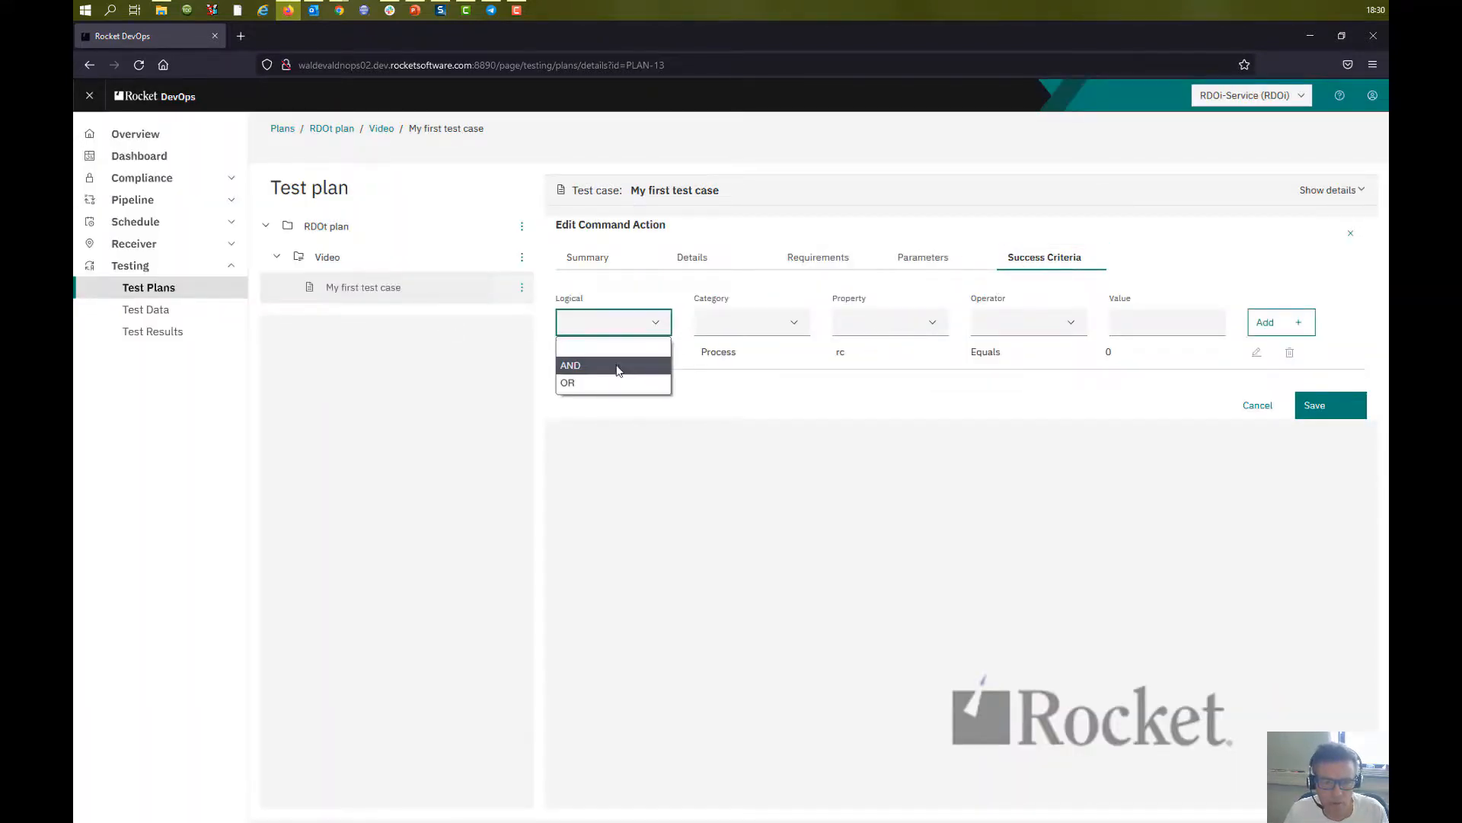
pyautogui.click(617, 370)
pyautogui.click(764, 325)
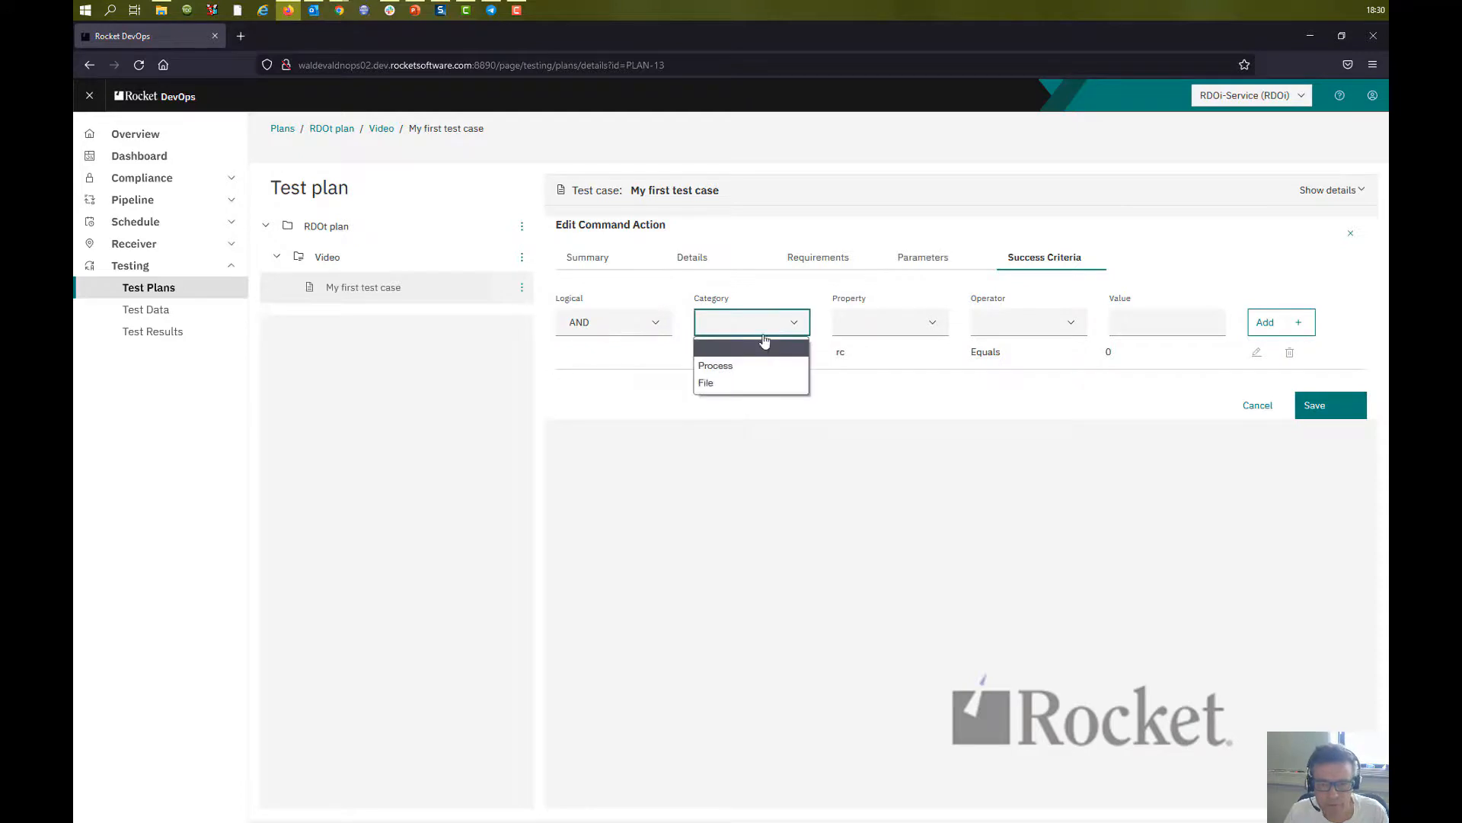
pyautogui.click(759, 383)
pyautogui.click(889, 320)
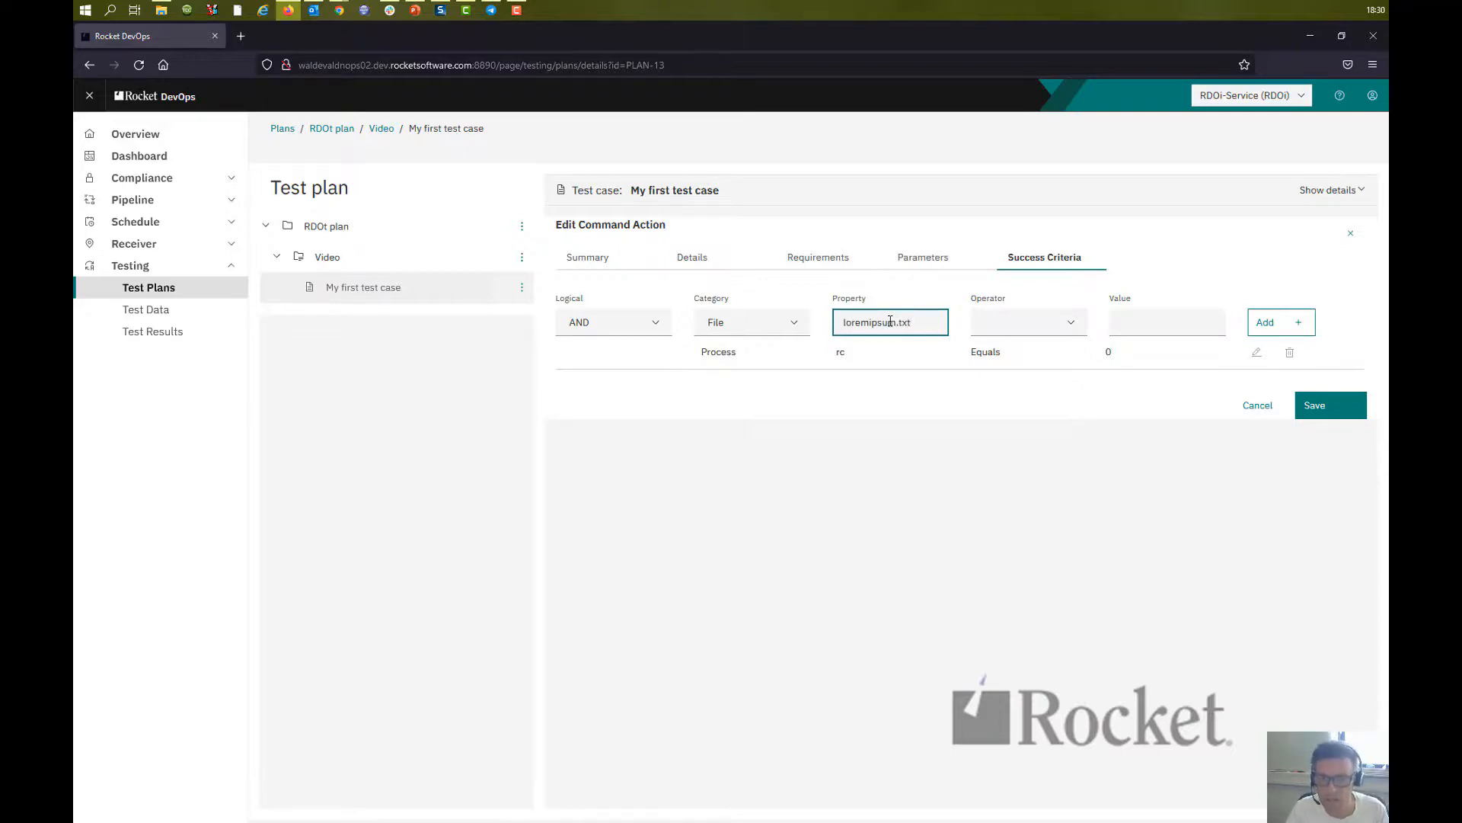
pyautogui.click(1073, 323)
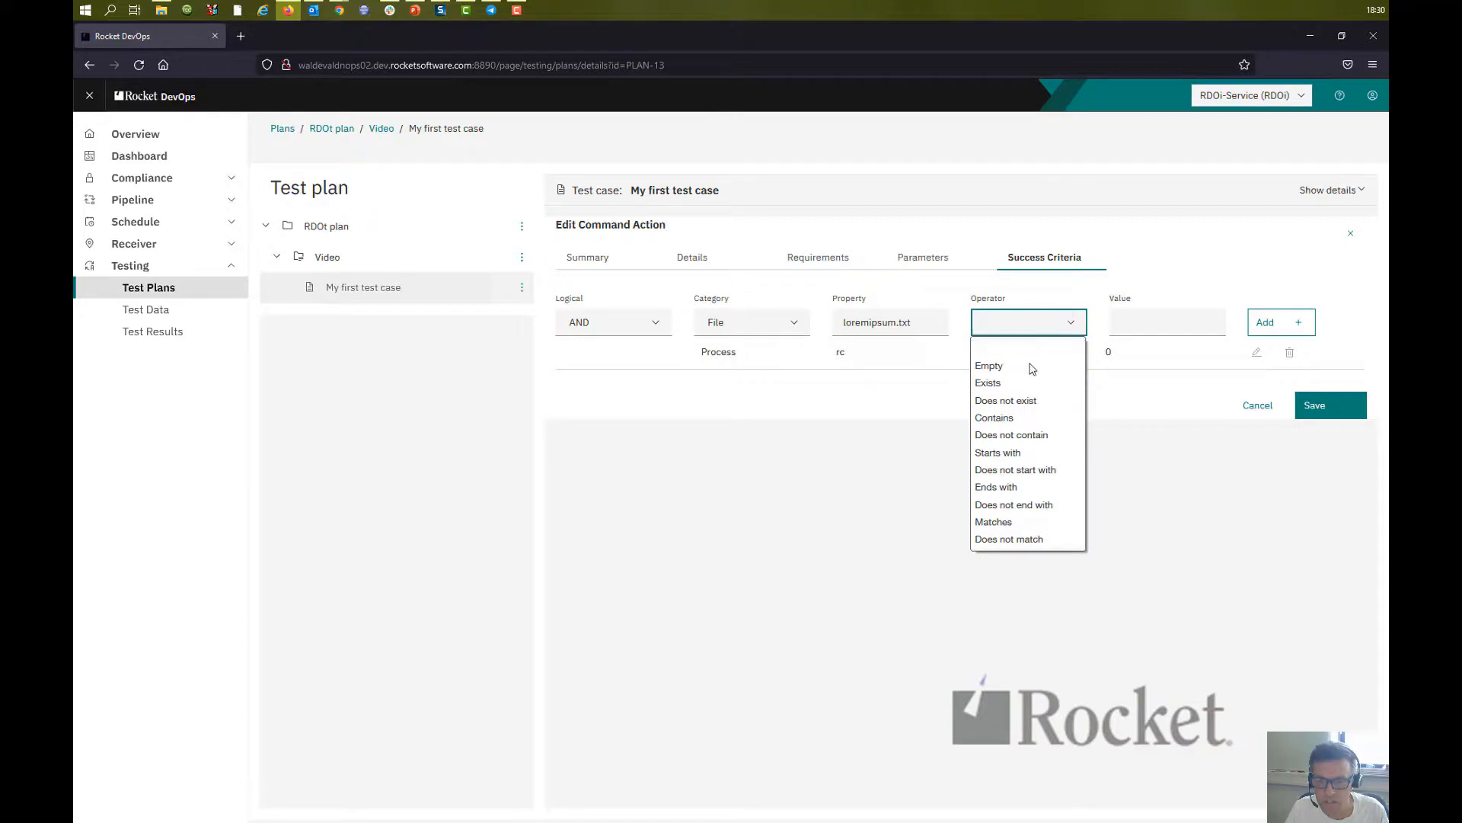
pyautogui.click(1013, 383)
pyautogui.click(1287, 334)
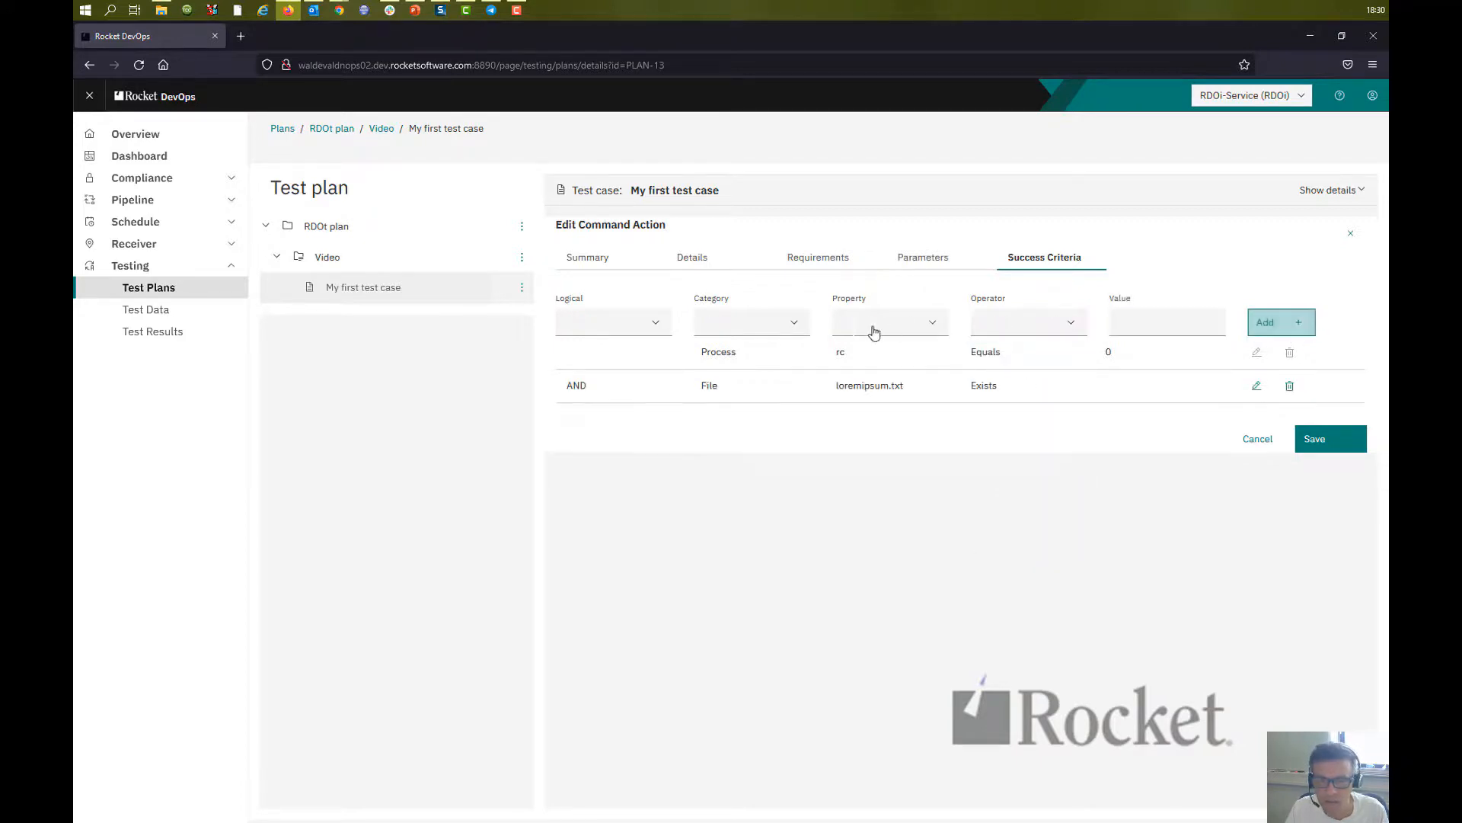
# Add an AND success criterion requiring that the file loremipsum.txt contains "ipsum", and save the Lorem Ipsum action.
pyautogui.click(655, 322)
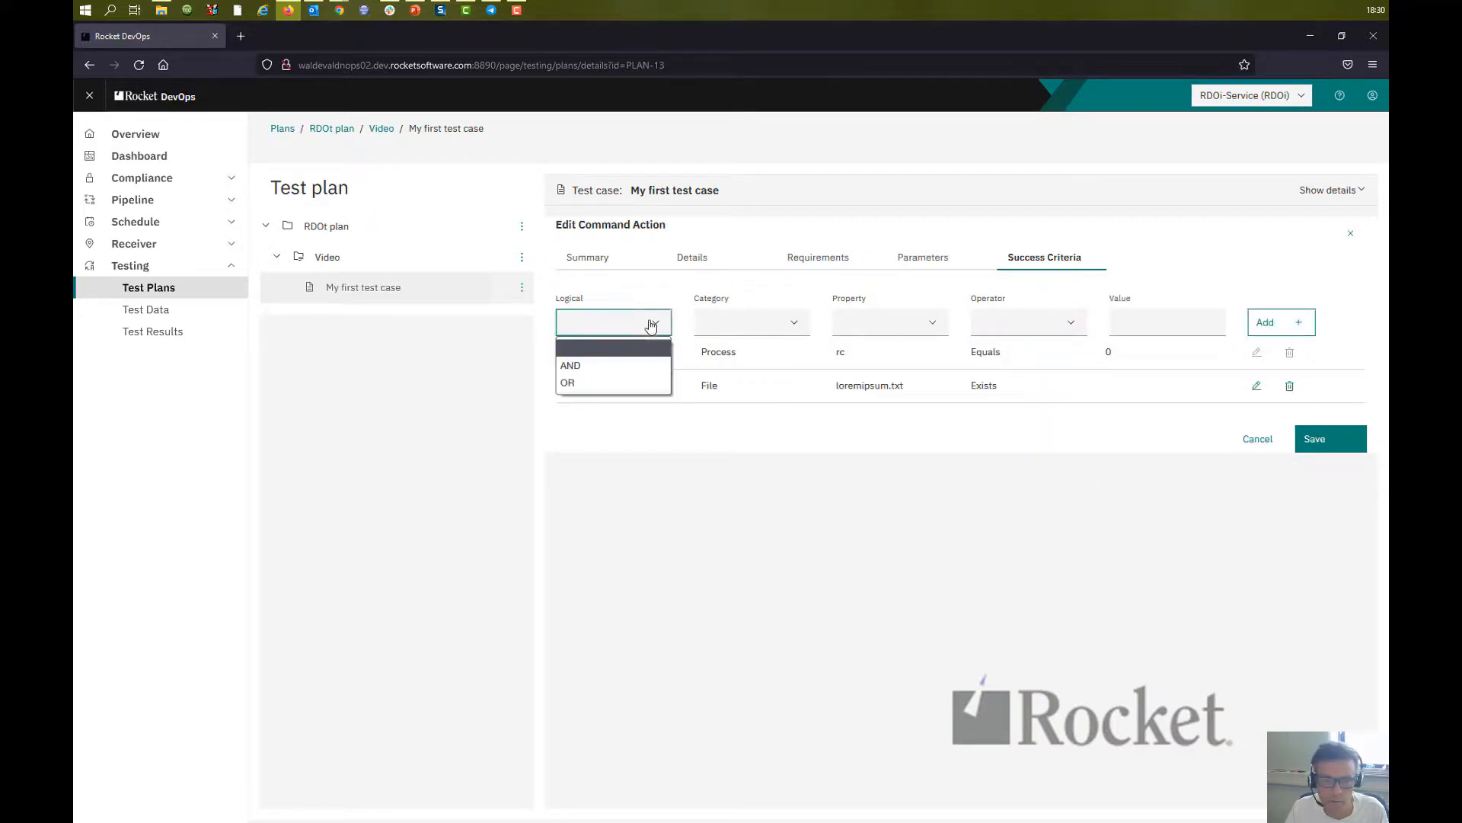
pyautogui.click(610, 367)
pyautogui.click(730, 336)
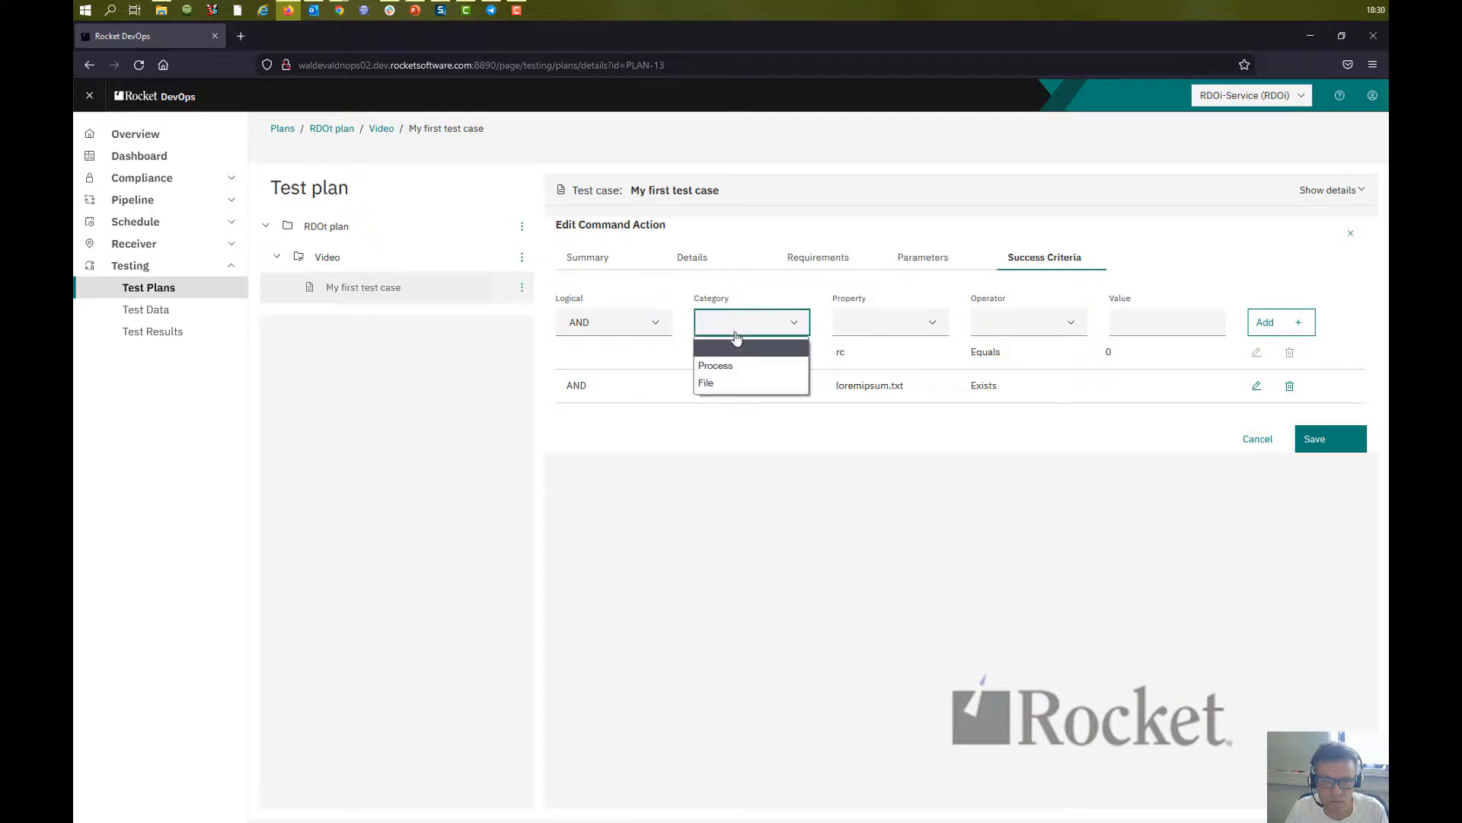
pyautogui.click(738, 381)
pyautogui.click(878, 323)
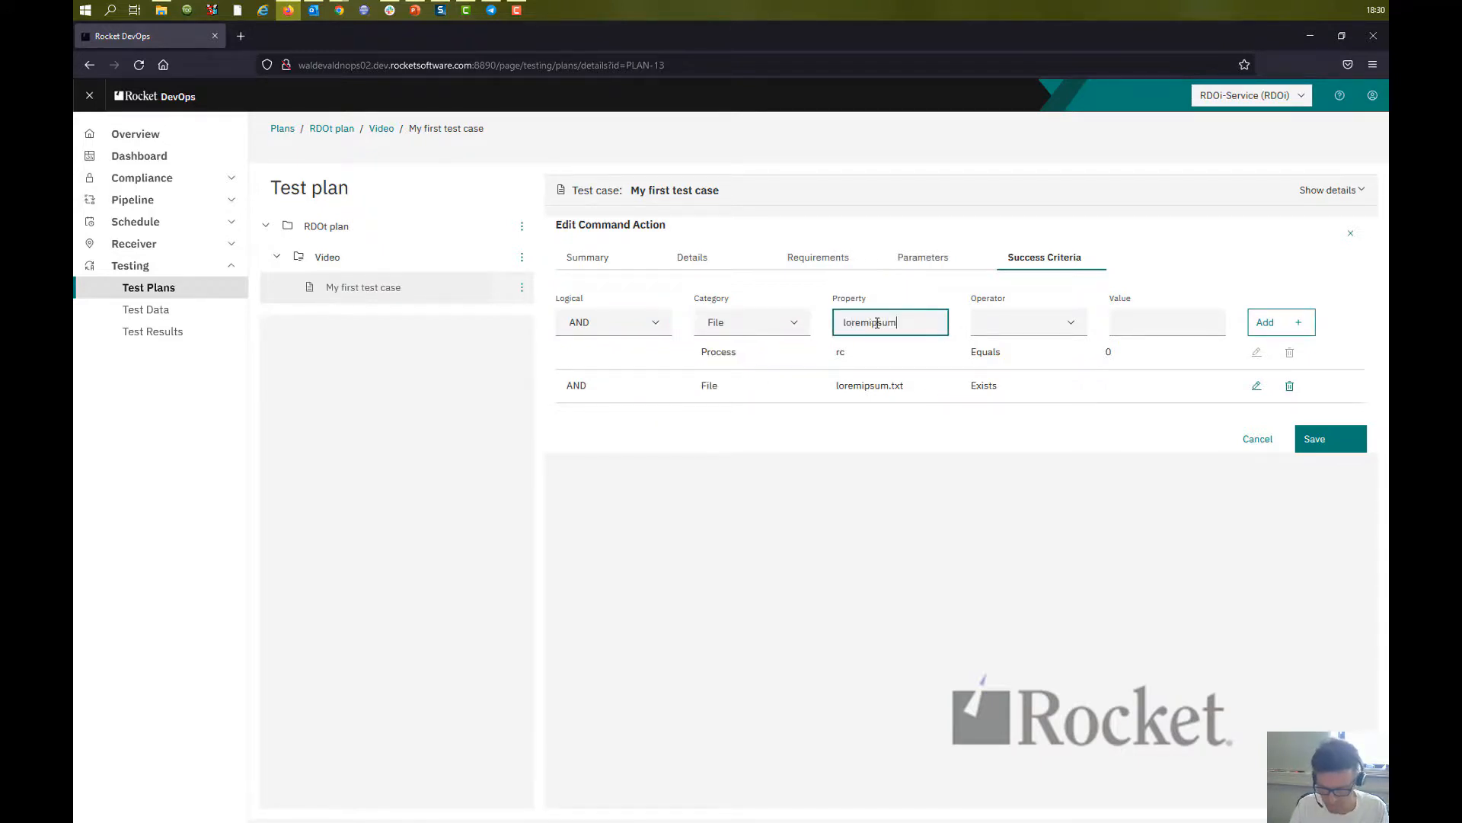
pyautogui.press('Tab')
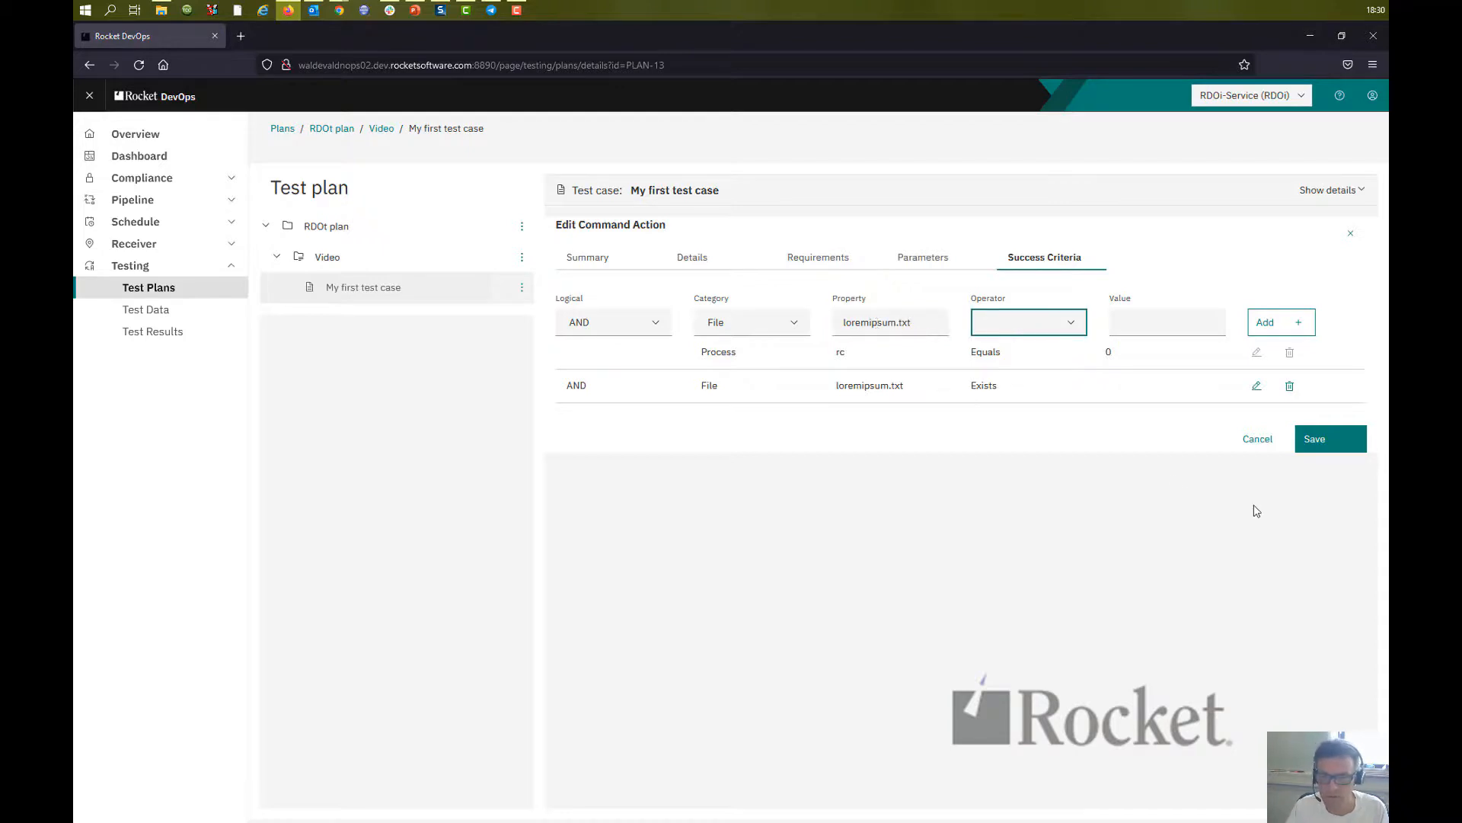
pyautogui.click(1071, 323)
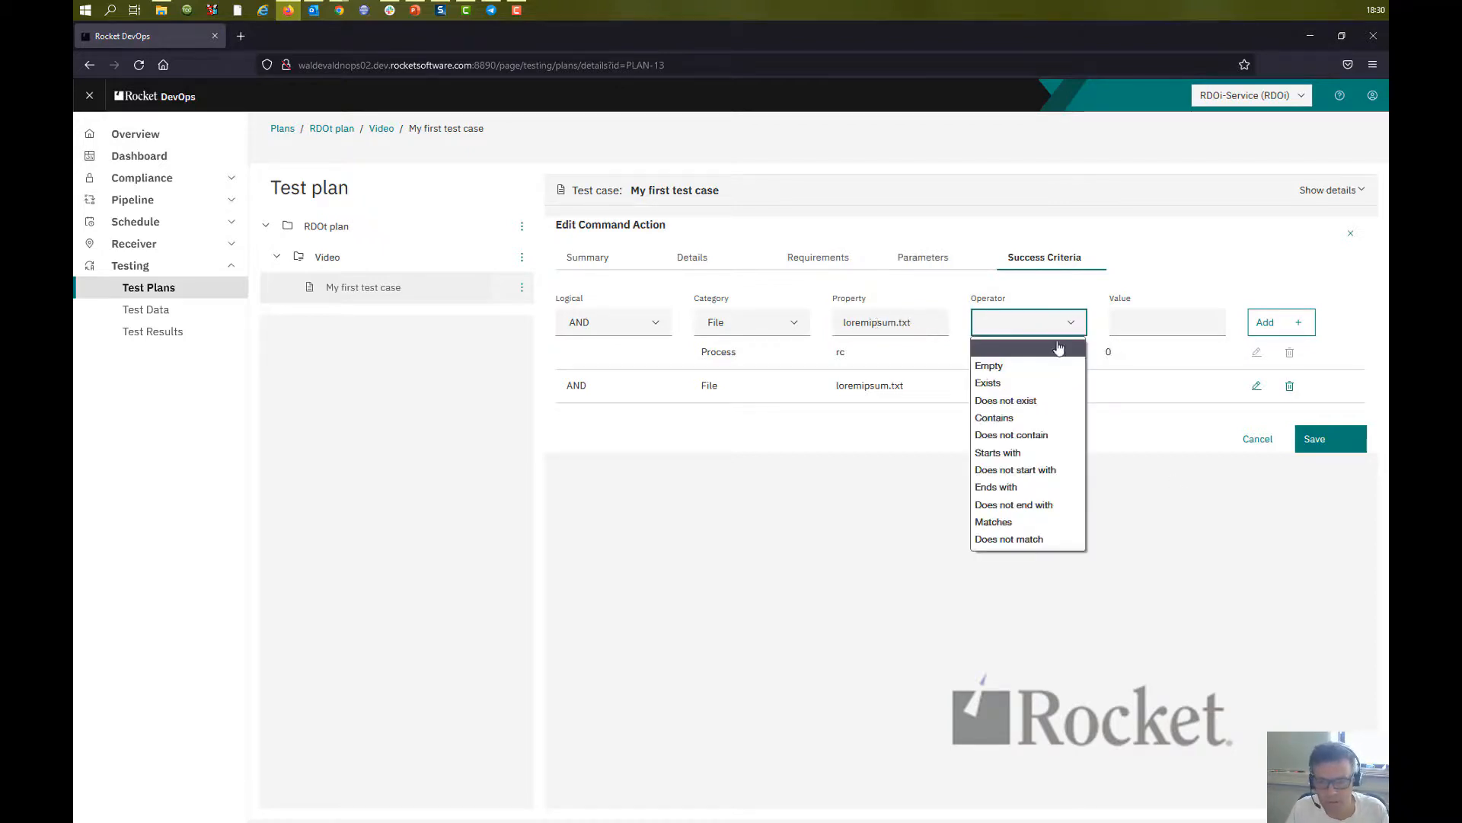
pyautogui.click(1009, 419)
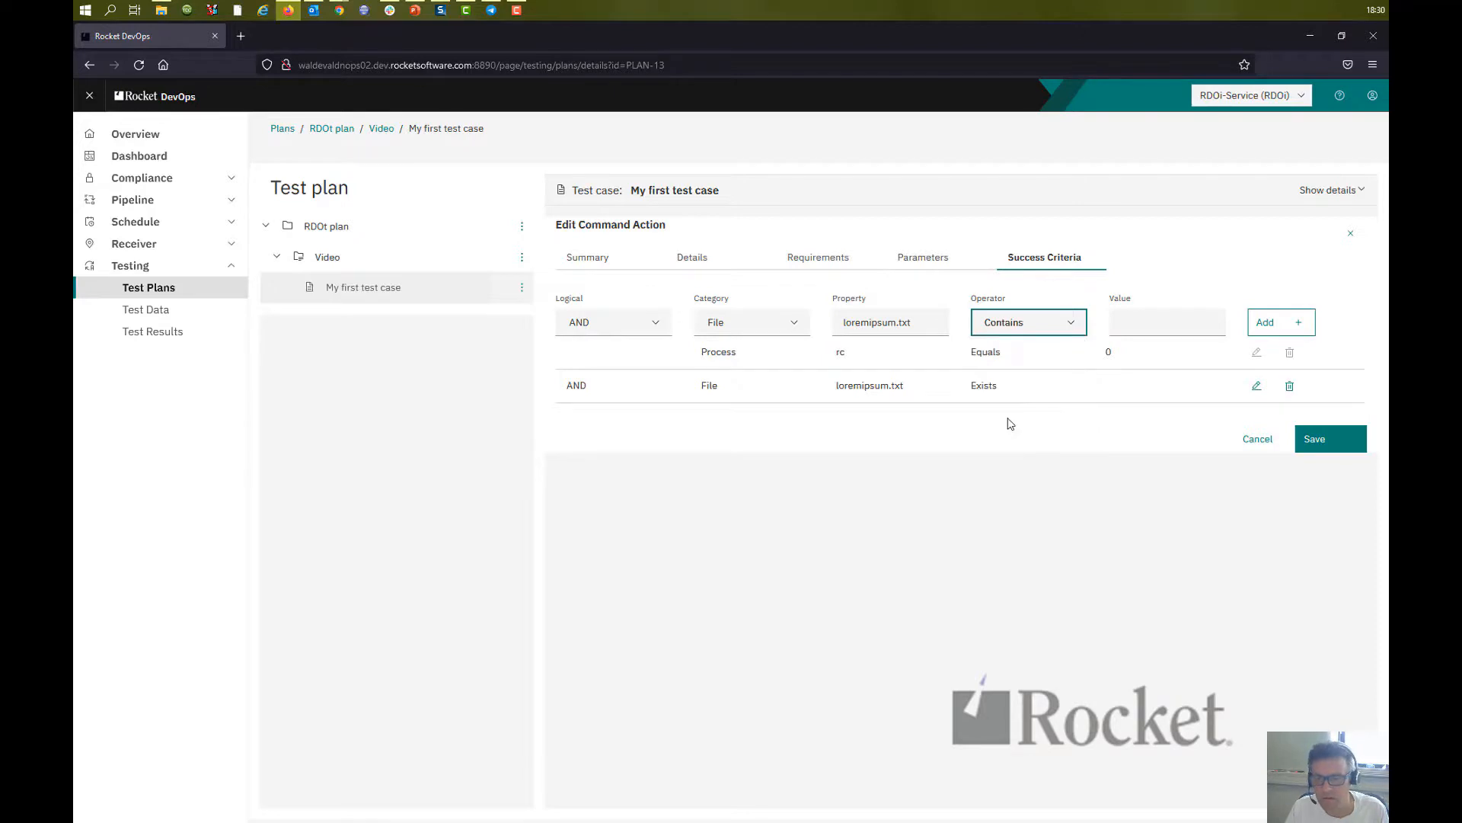
pyautogui.click(1152, 319)
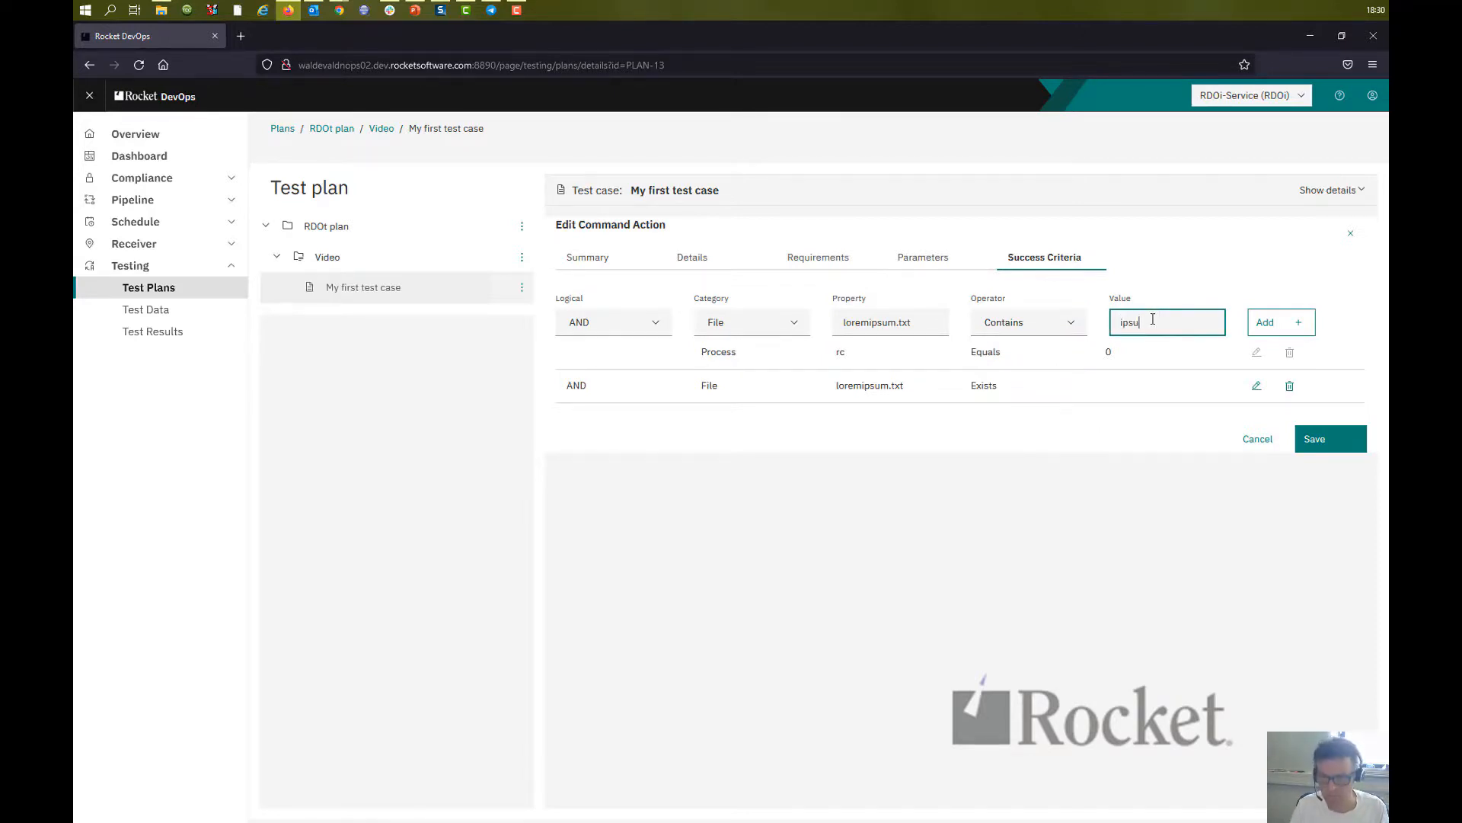
pyautogui.click(1254, 322)
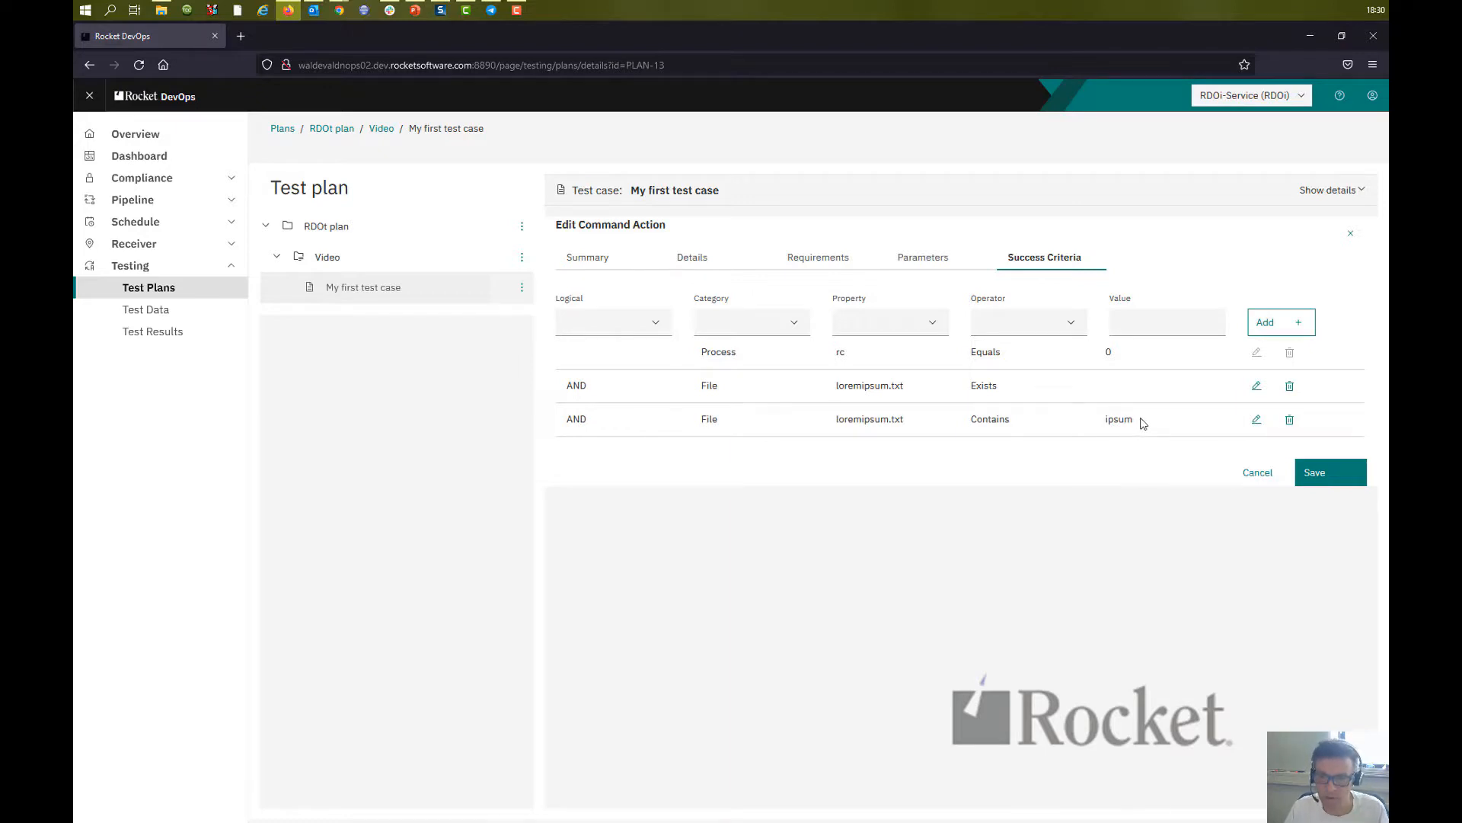
pyautogui.click(1325, 477)
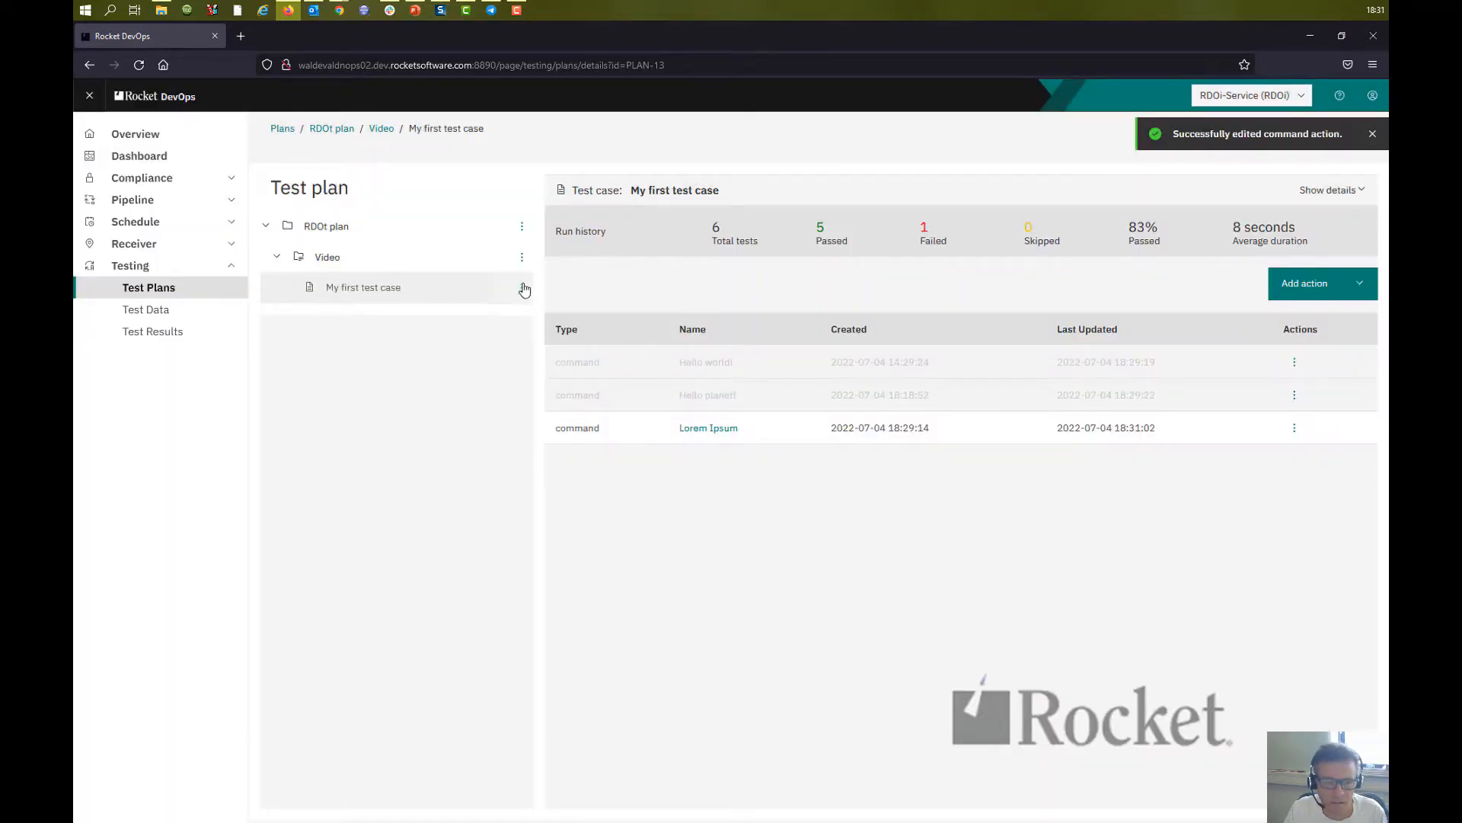
# Run My first test case again with the file-based success criteria, leaving the notes empty.
pyautogui.click(523, 288)
pyautogui.click(471, 314)
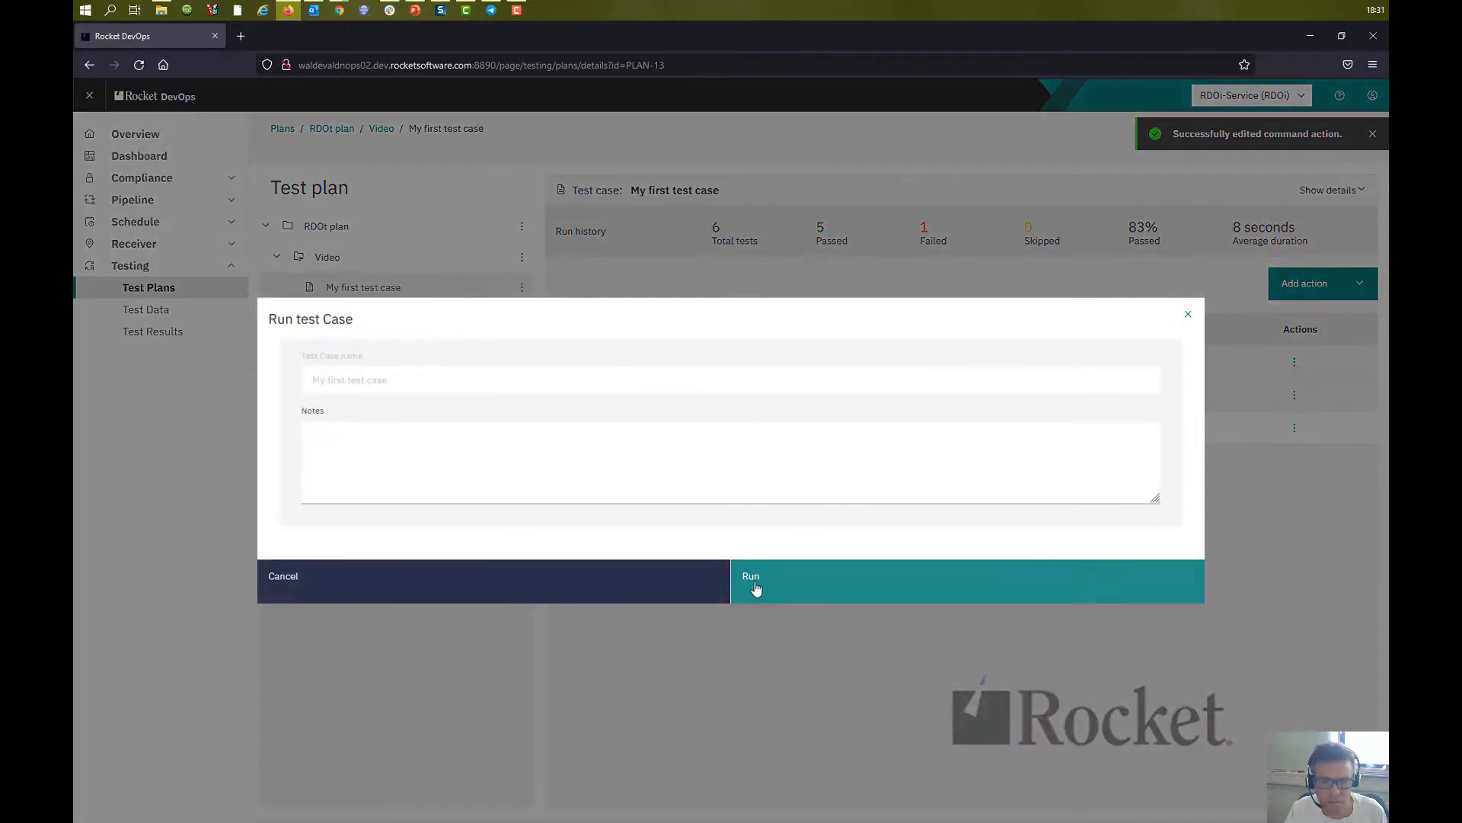
pyautogui.click(754, 583)
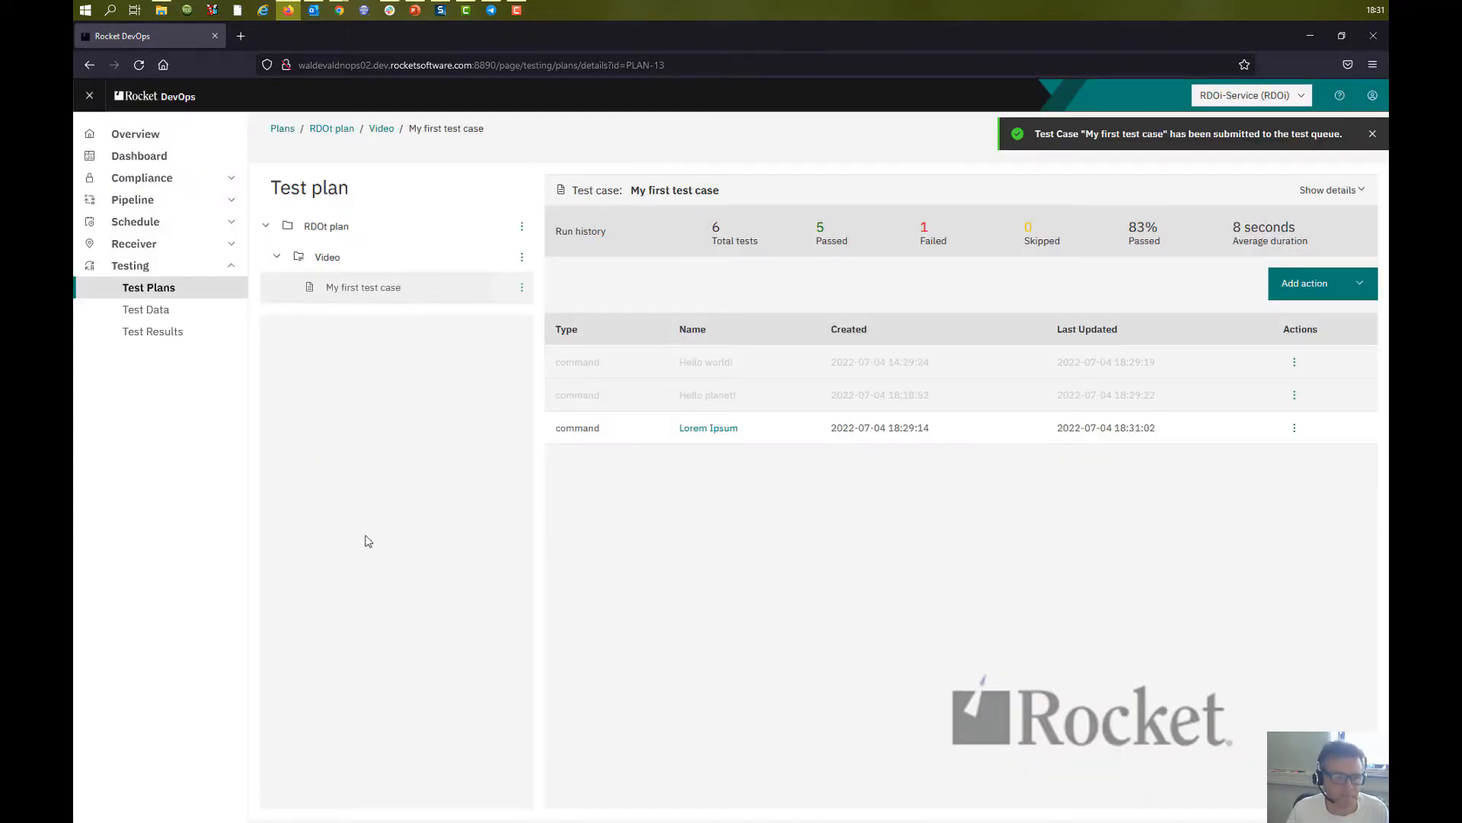
# Open the newest My first test case run in the test results and check its status.
pyautogui.click(178, 335)
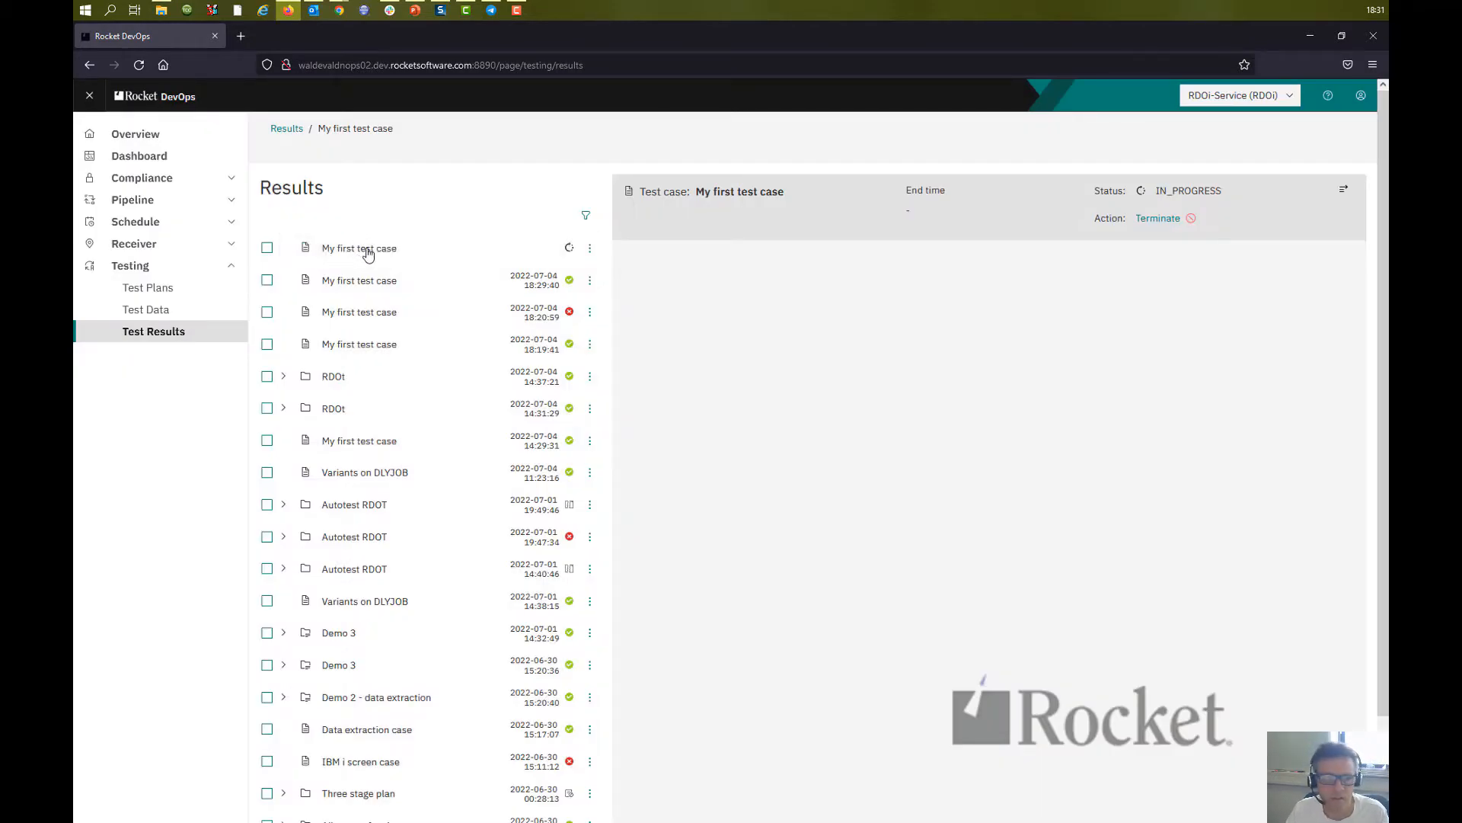
pyautogui.click(369, 253)
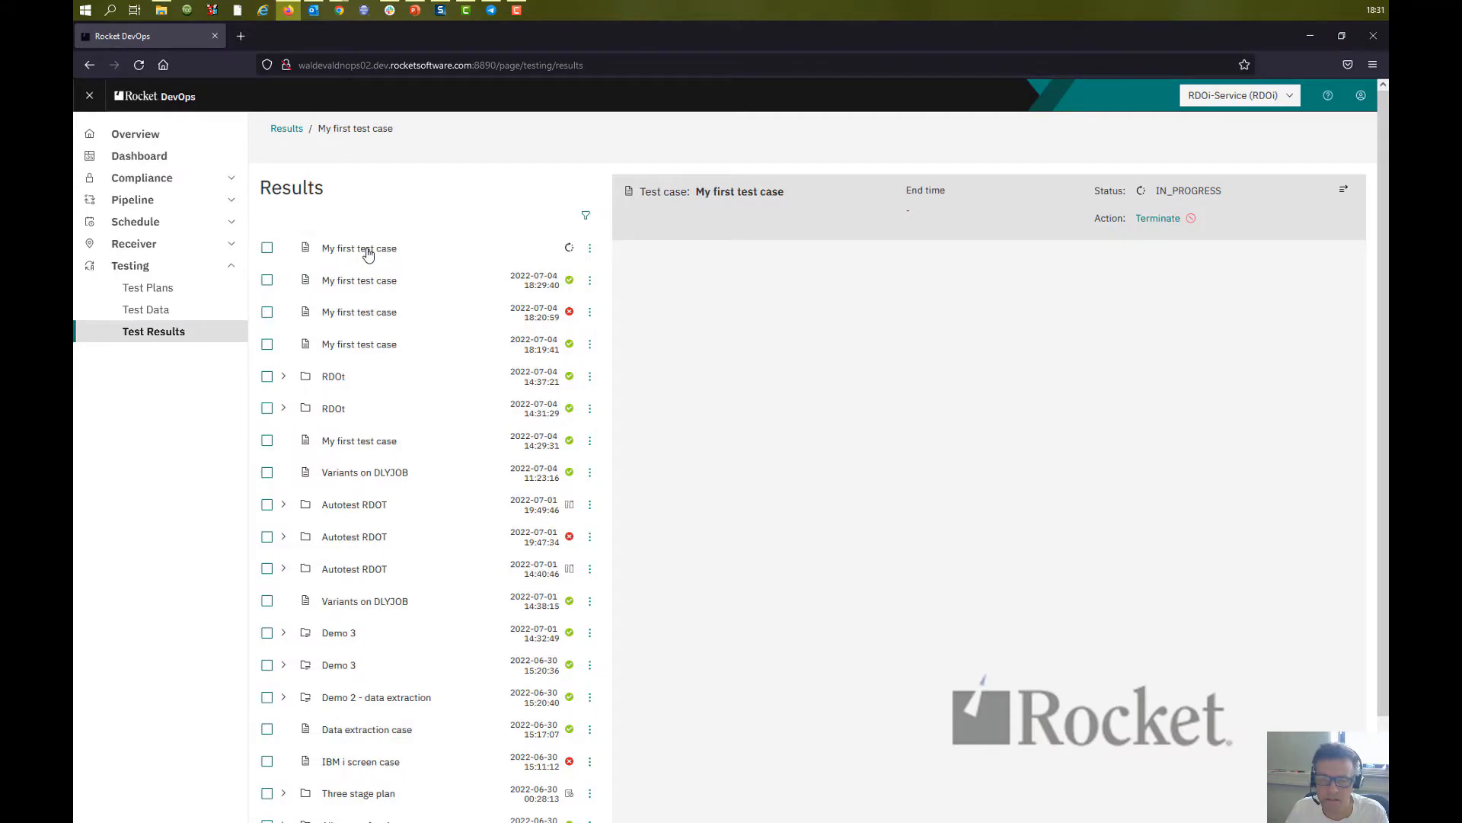
pyautogui.click(369, 253)
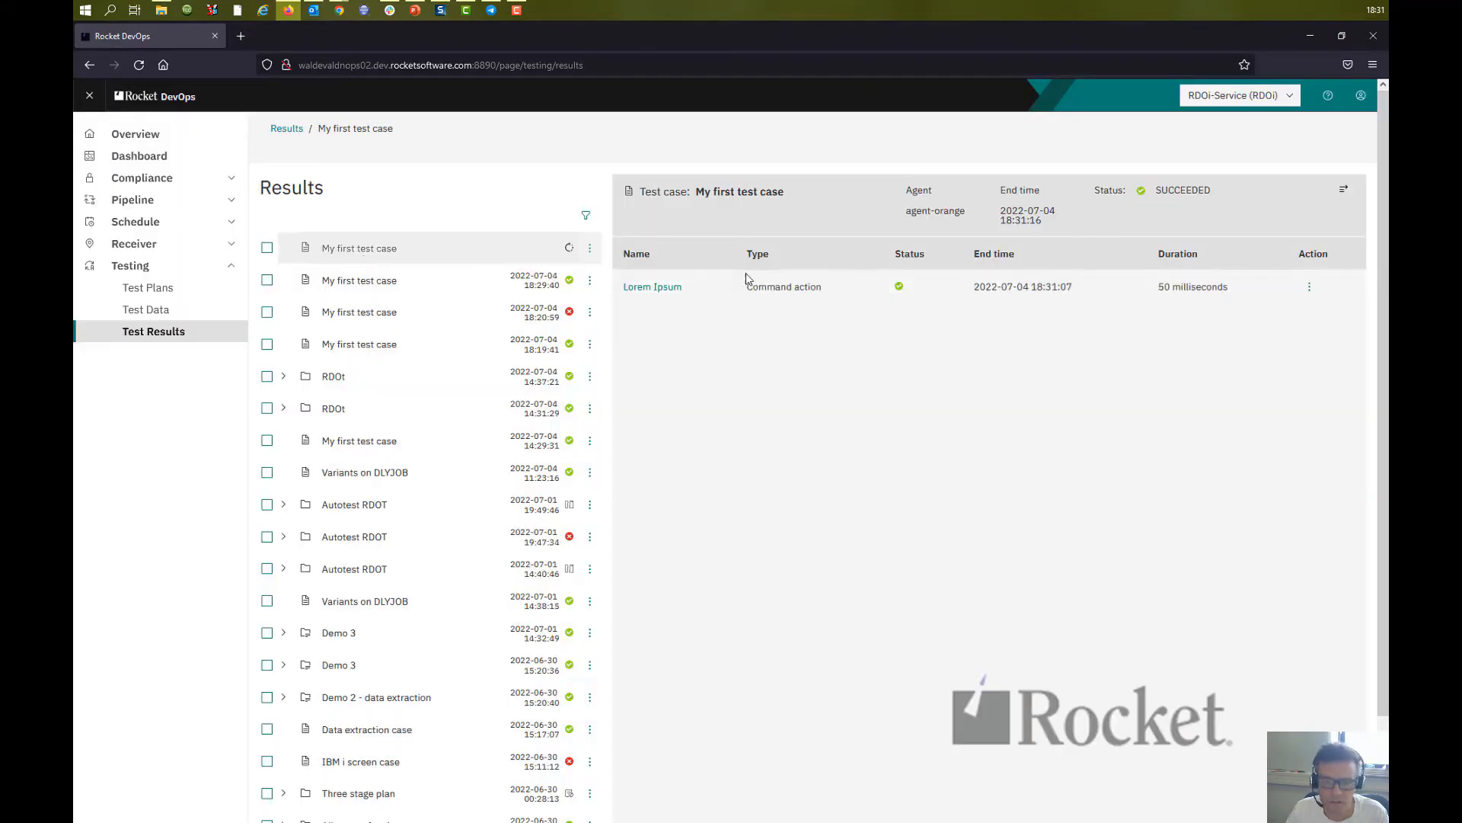
# Examine the Lorem Ipsum action's file-based success criteria and its loremipsum.txt output in the run result, and close the action details.
pyautogui.click(652, 288)
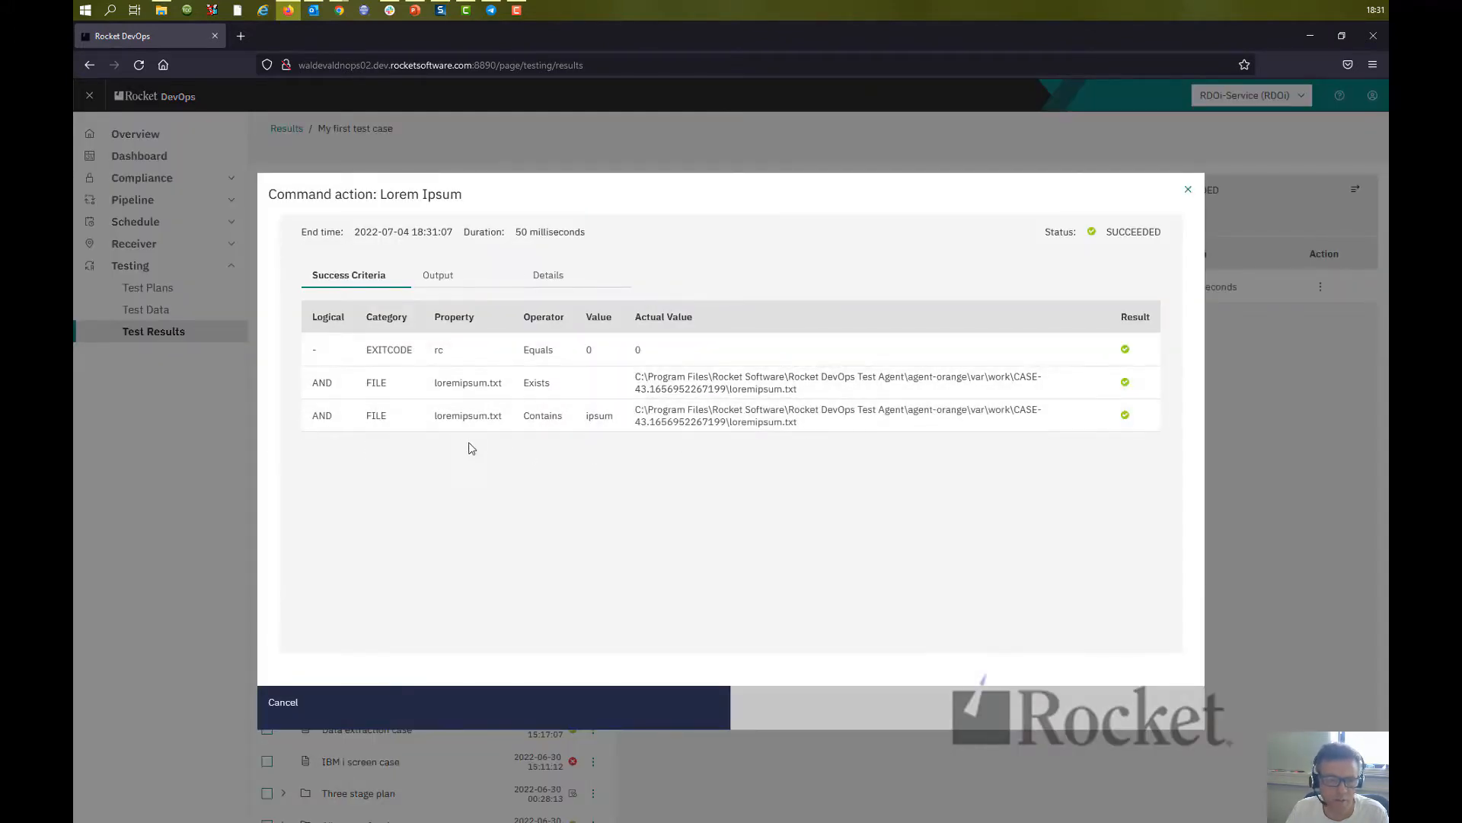
pyautogui.moveTo(433, 384); pyautogui.dragTo(504, 385)
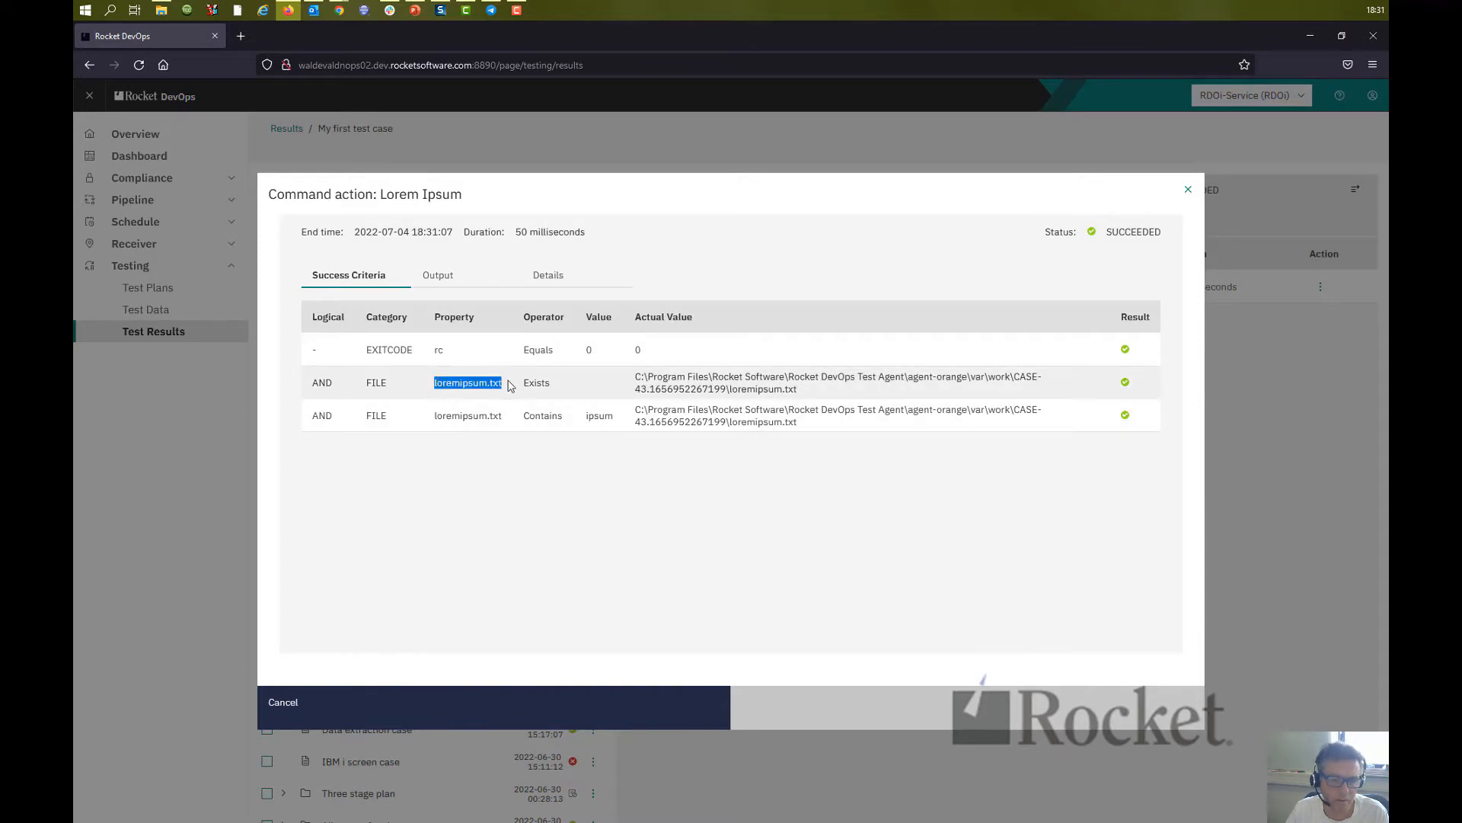
pyautogui.click(432, 416)
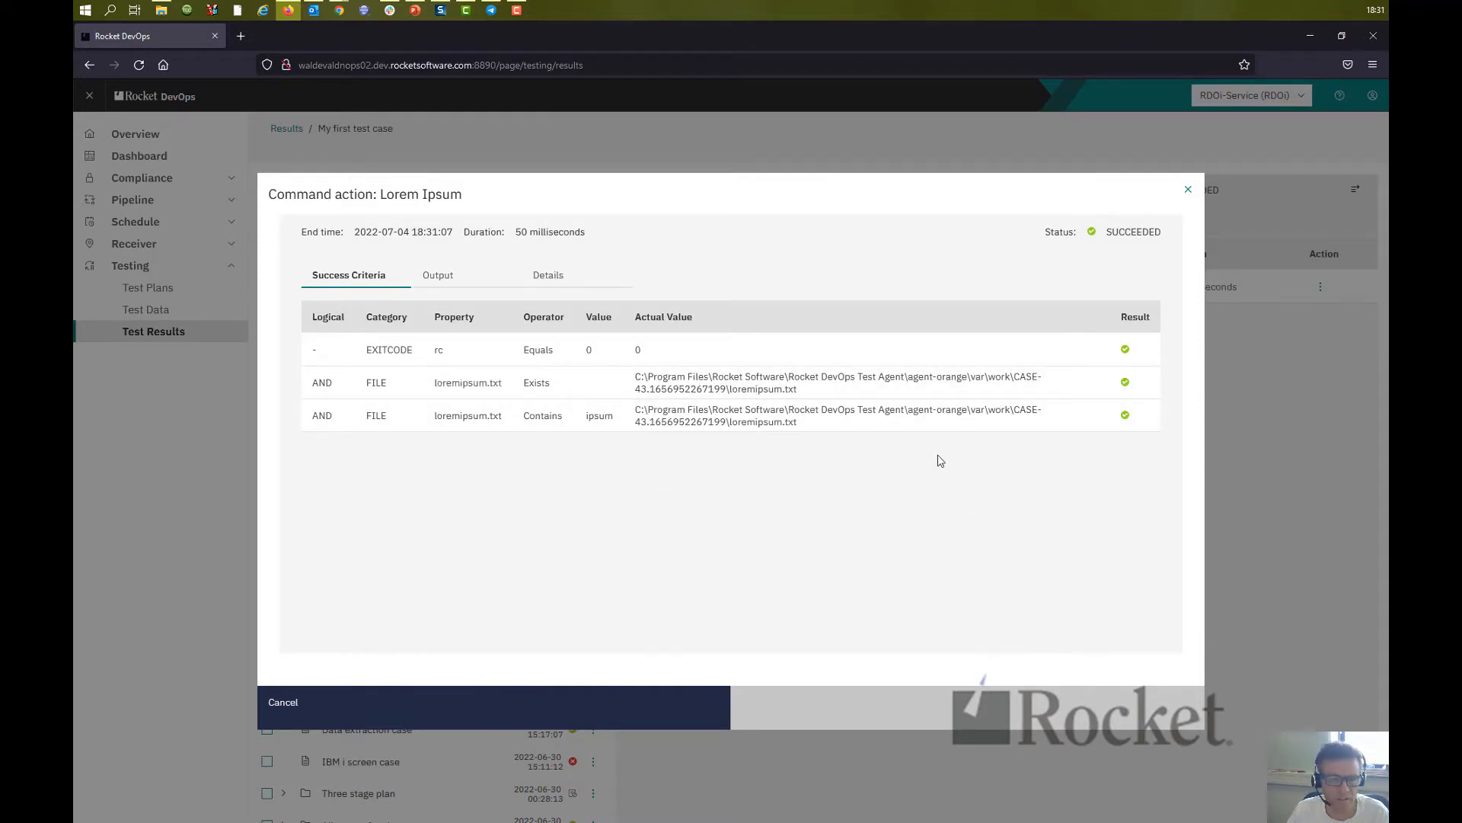
pyautogui.click(440, 281)
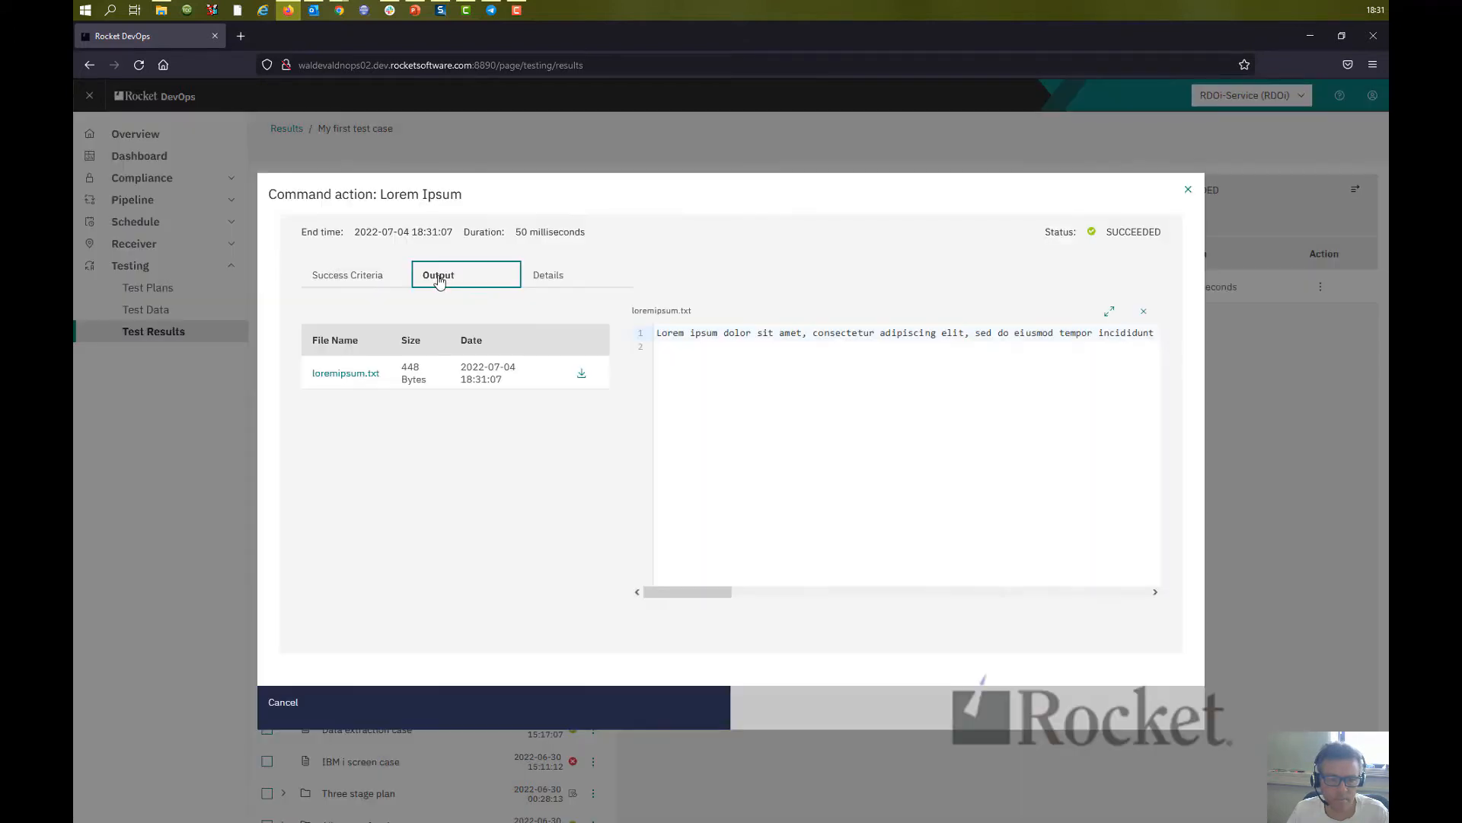
pyautogui.click(313, 707)
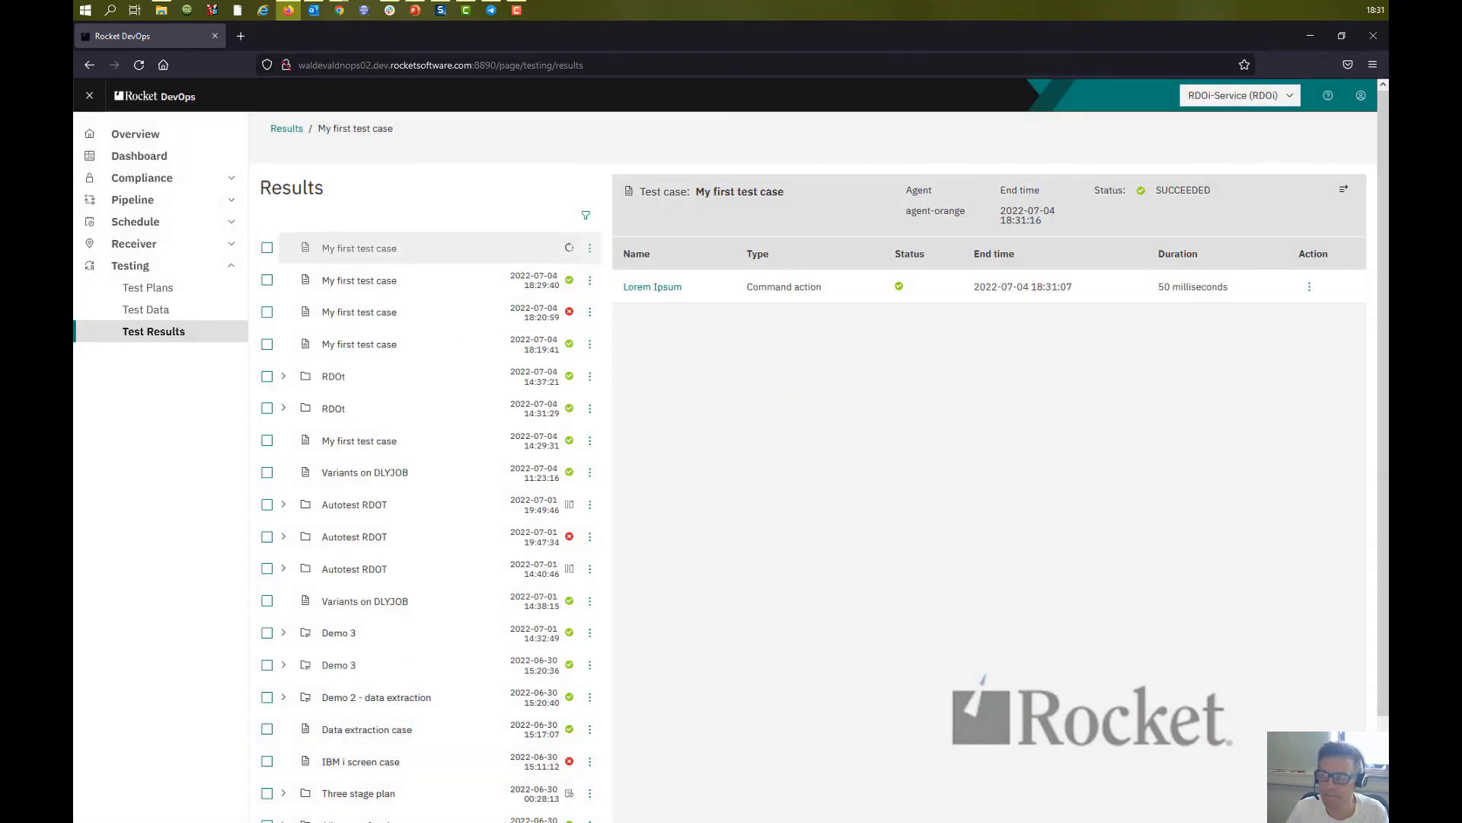